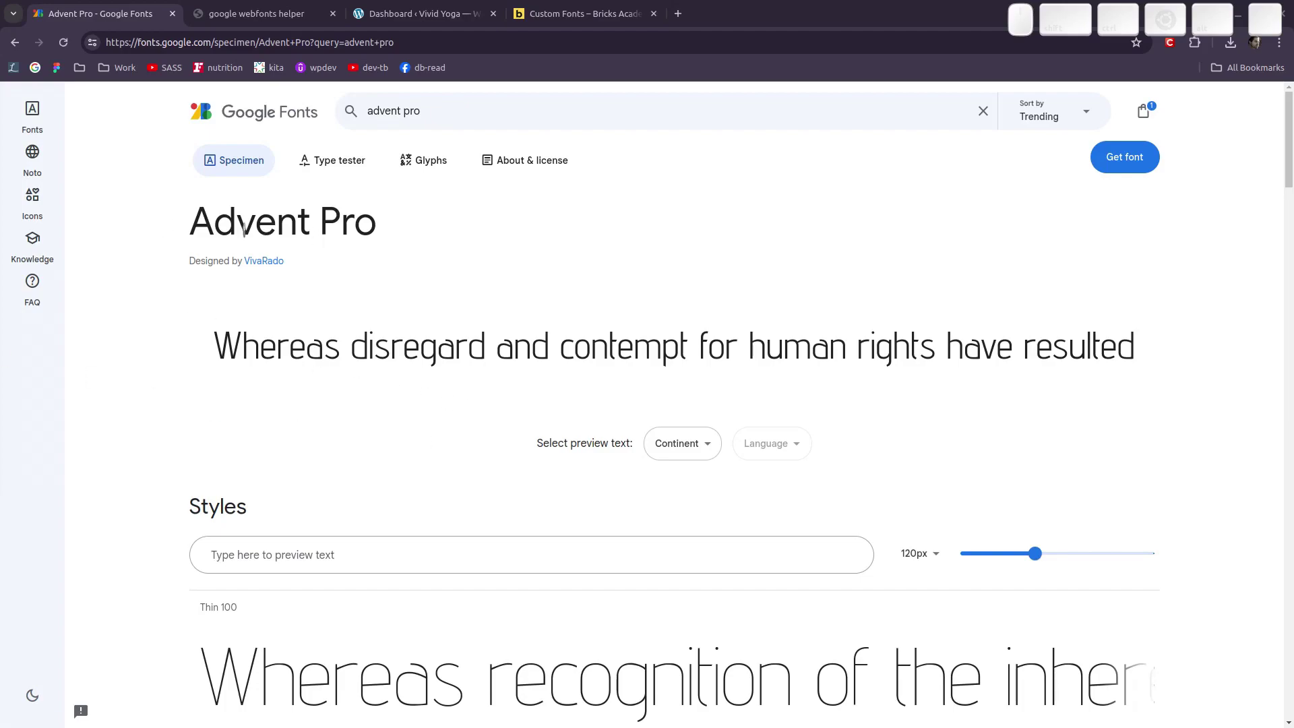
- Add Advent Pro to the font selection, remove Permanent Marker, download the remaining family, and switch to the file manager's Test folder
{"action": "left_click", "coordinate": [1128, 170]}
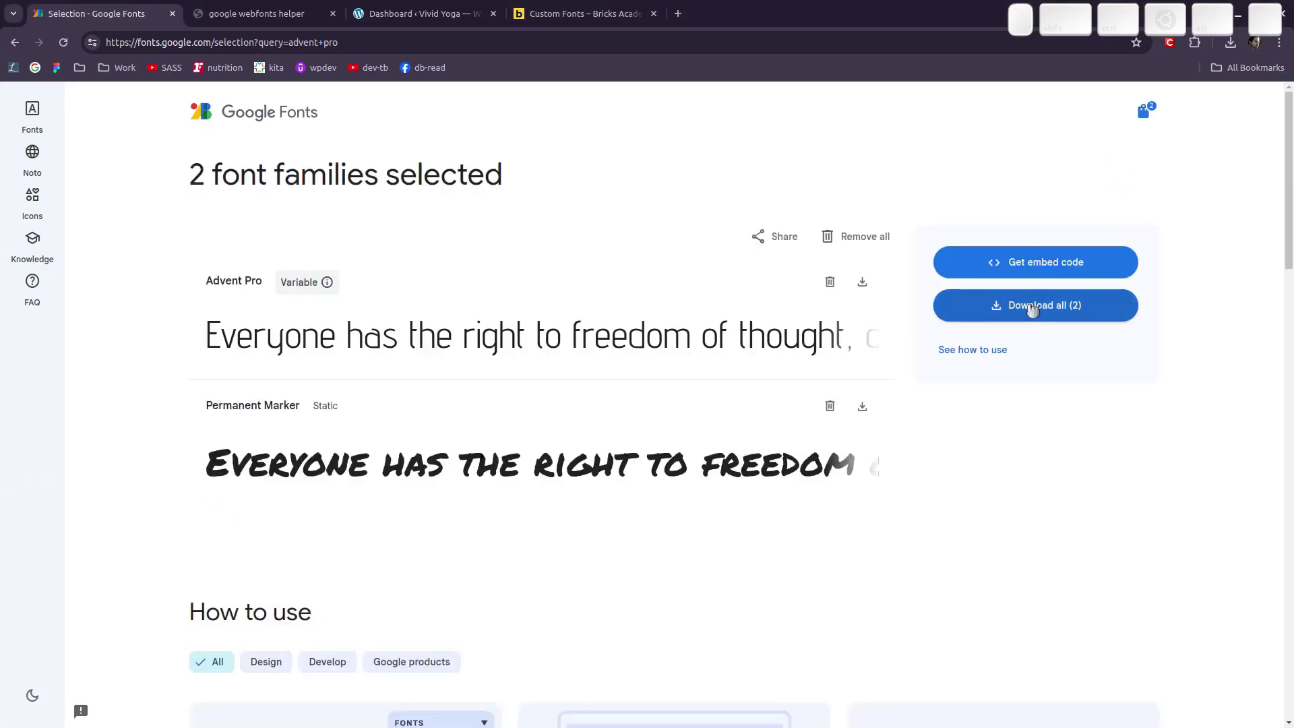
{"action": "left_click", "coordinate": [830, 405]}
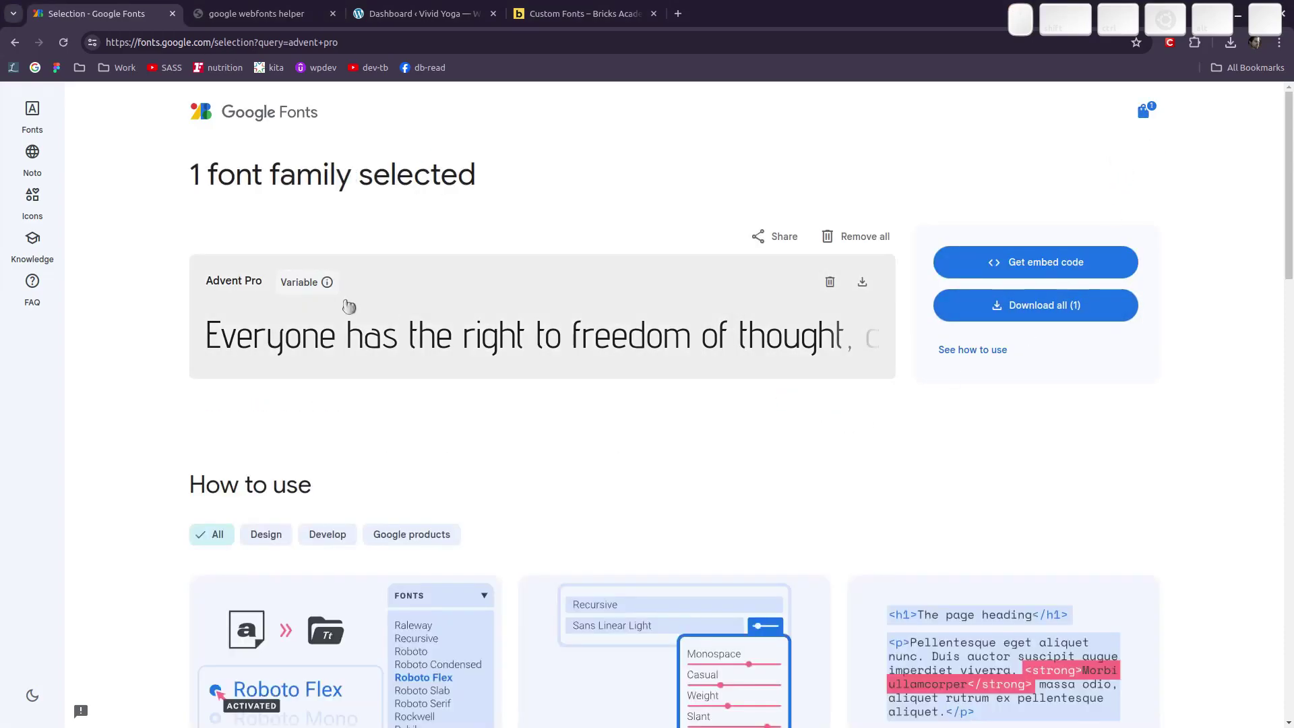
{"action": "left_click", "coordinate": [998, 306]}
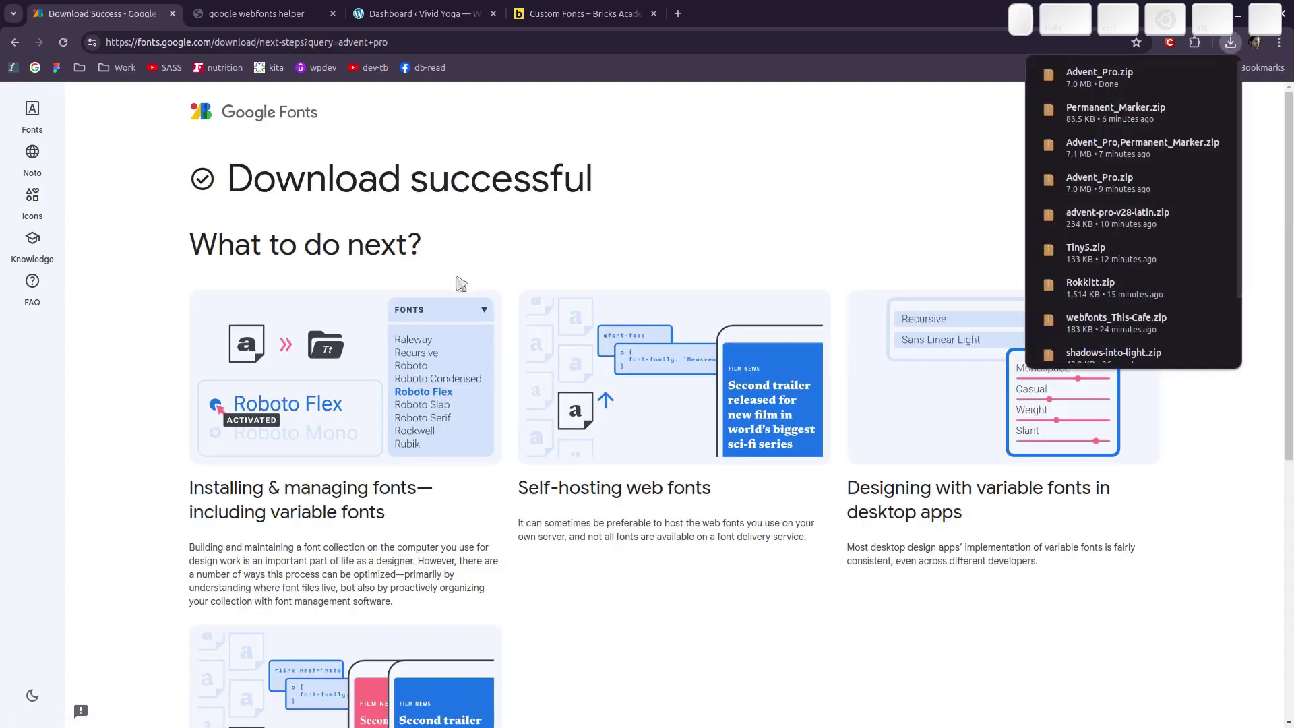
{"action": "key", "text": "super"}
{"action": "left_click", "coordinate": [577, 241]}
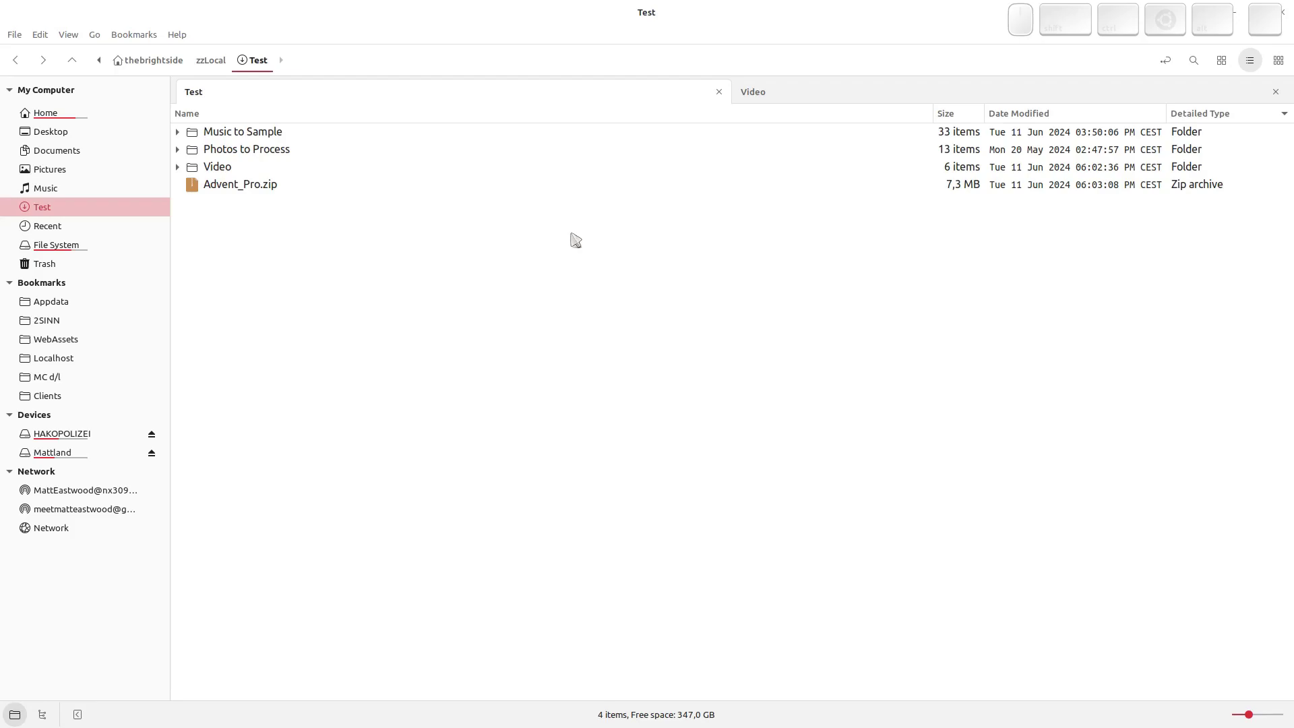
- Switch back to the browser and open the Bricks Custom Fonts page from the Vivid Yoga WordPress dashboard
{"action": "key", "text": "super"}
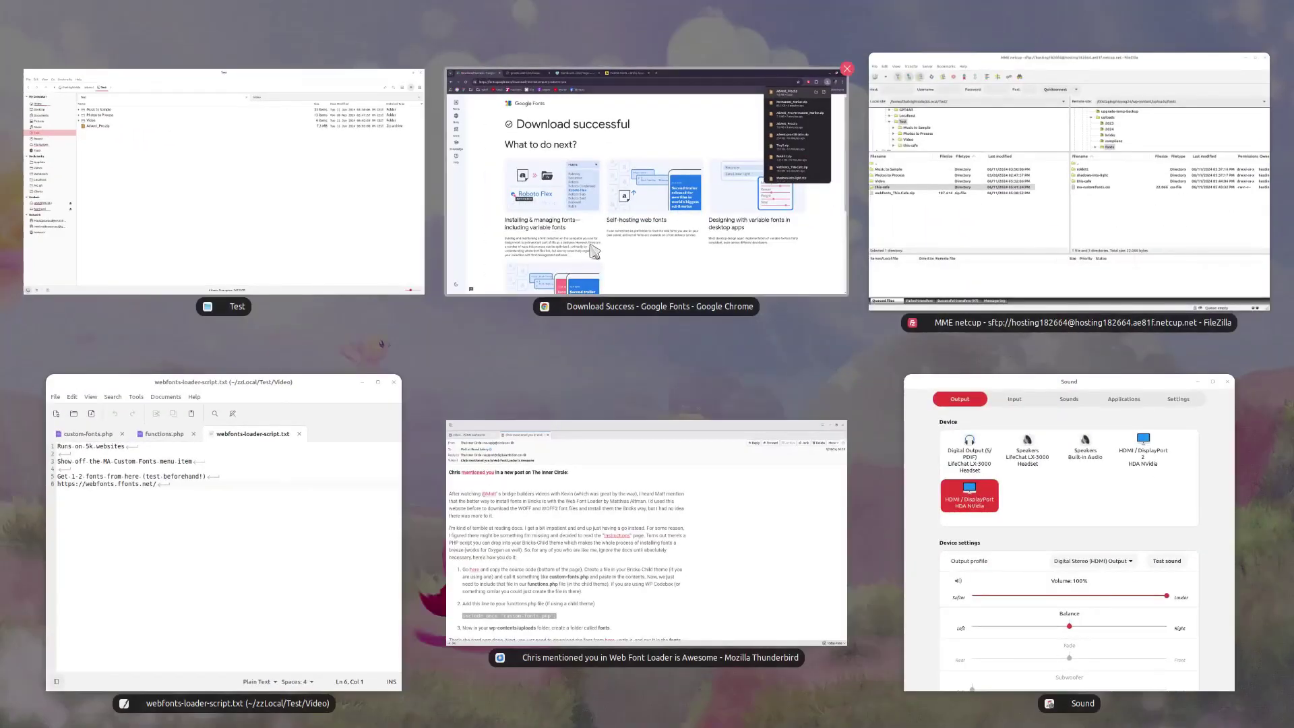
{"action": "left_click", "coordinate": [595, 251]}
{"action": "left_click", "coordinate": [432, 14]}
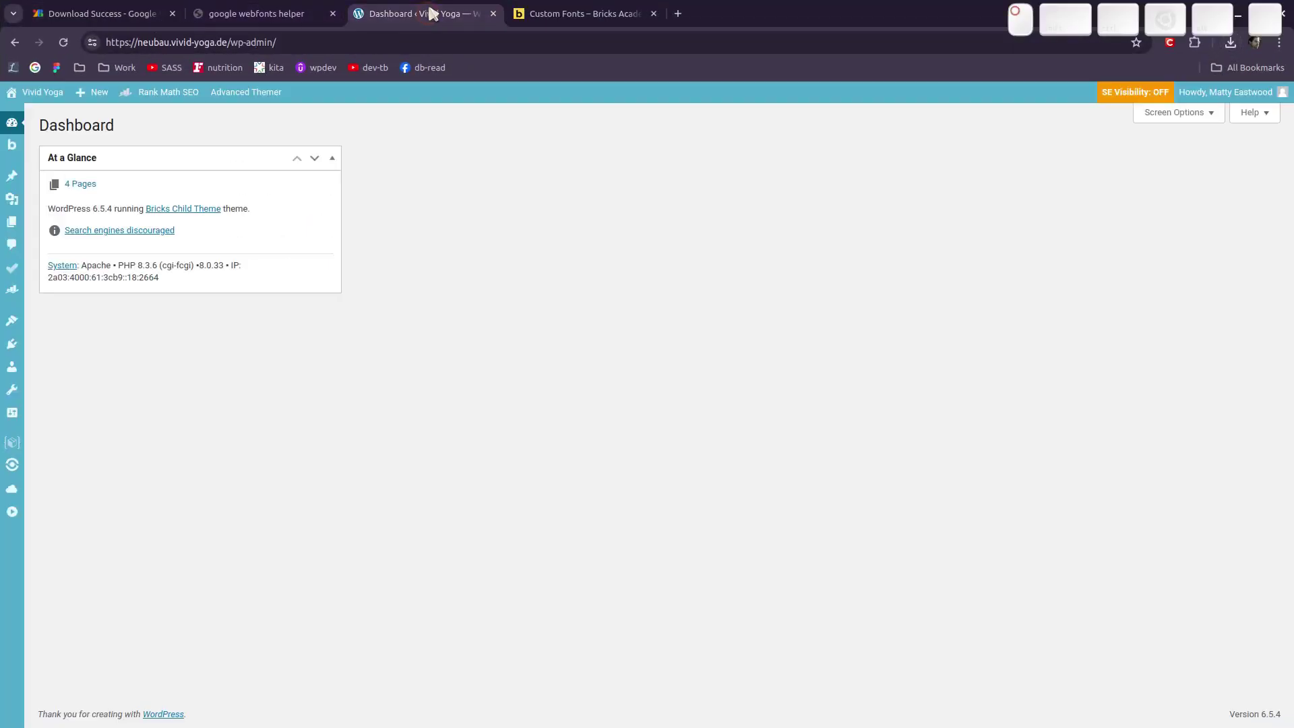
{"action": "mouse_move", "coordinate": [10, 147]}
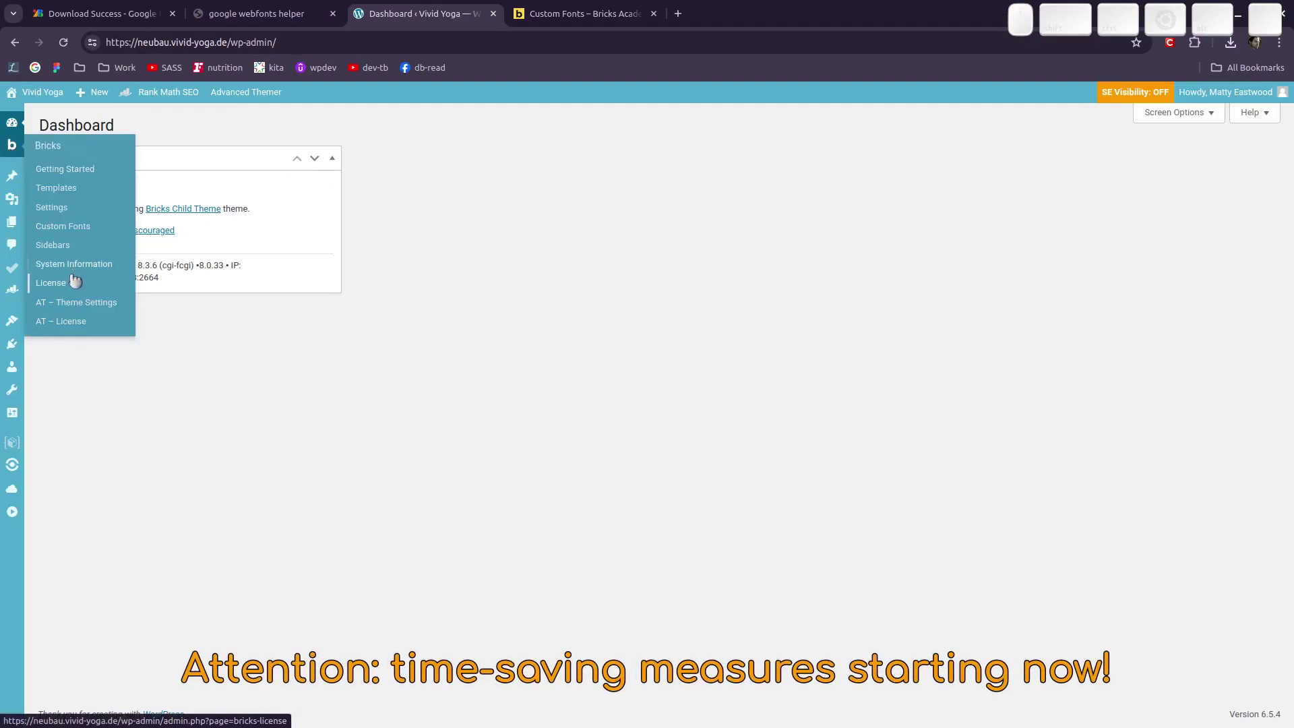
{"action": "left_click", "coordinate": [65, 226]}
- Look at the Bricks Academy article on custom fonts and return to the WordPress site
{"action": "left_click", "coordinate": [584, 14]}
{"action": "scroll", "coordinate": [249, 270], "scroll_direction": "up", "scroll_amount": 10}
{"action": "left_click", "coordinate": [397, 15]}
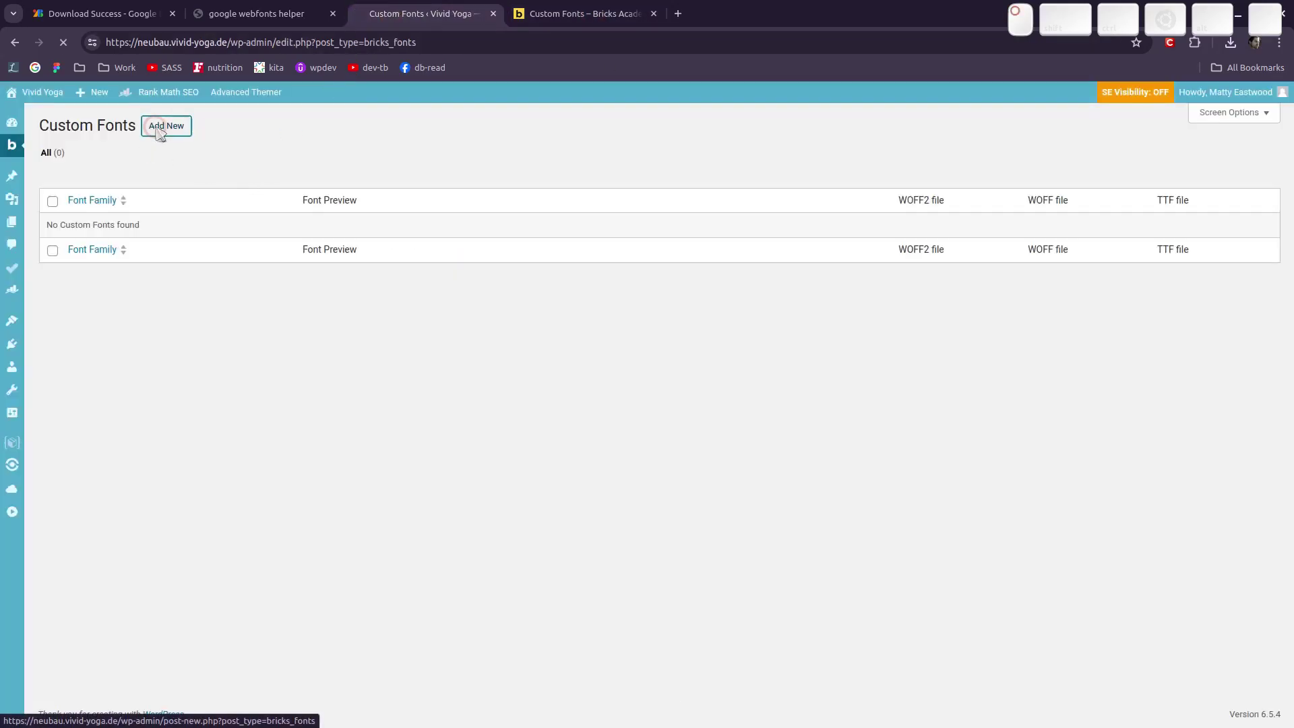
- Add a new custom font named "Advent Pro" and open the file fields of its 400 (Normal) variant
{"action": "left_click", "coordinate": [162, 127]}
{"action": "key", "text": "super"}
{"action": "left_click", "coordinate": [655, 251]}
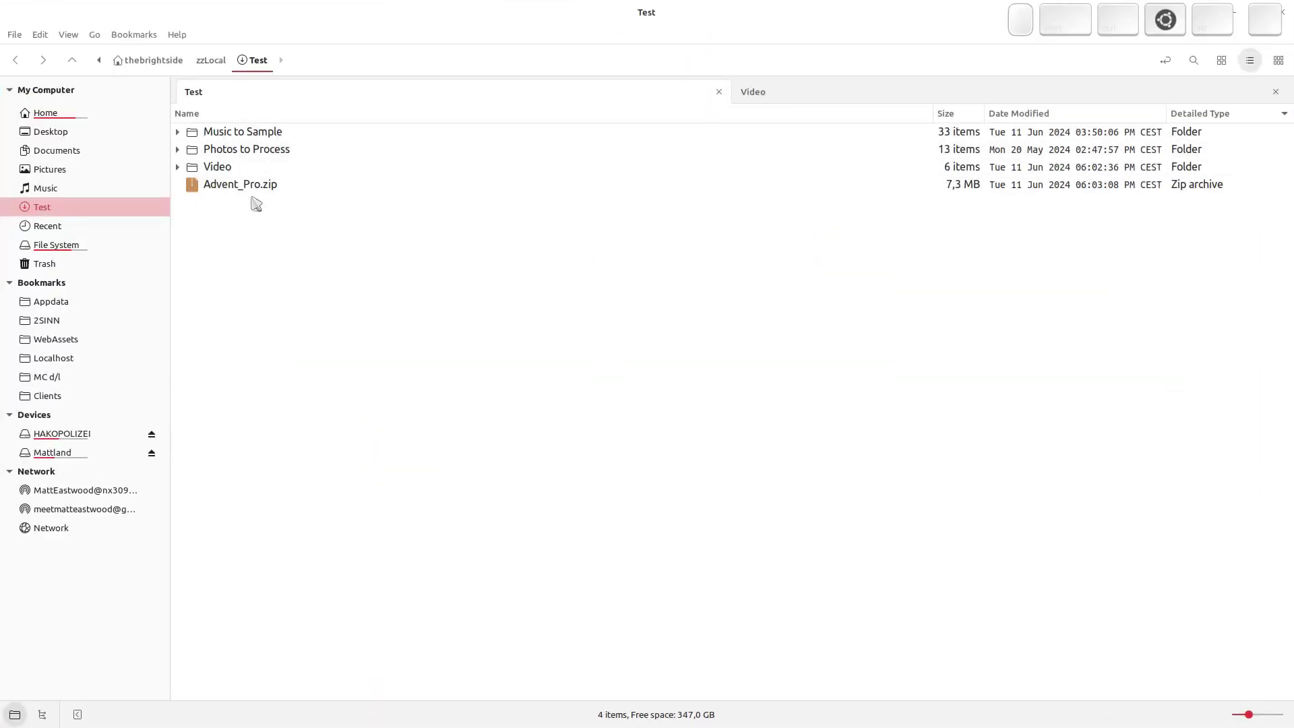
{"action": "key", "text": "alt+Tab"}
{"action": "type", "text": "Advent Pro"}
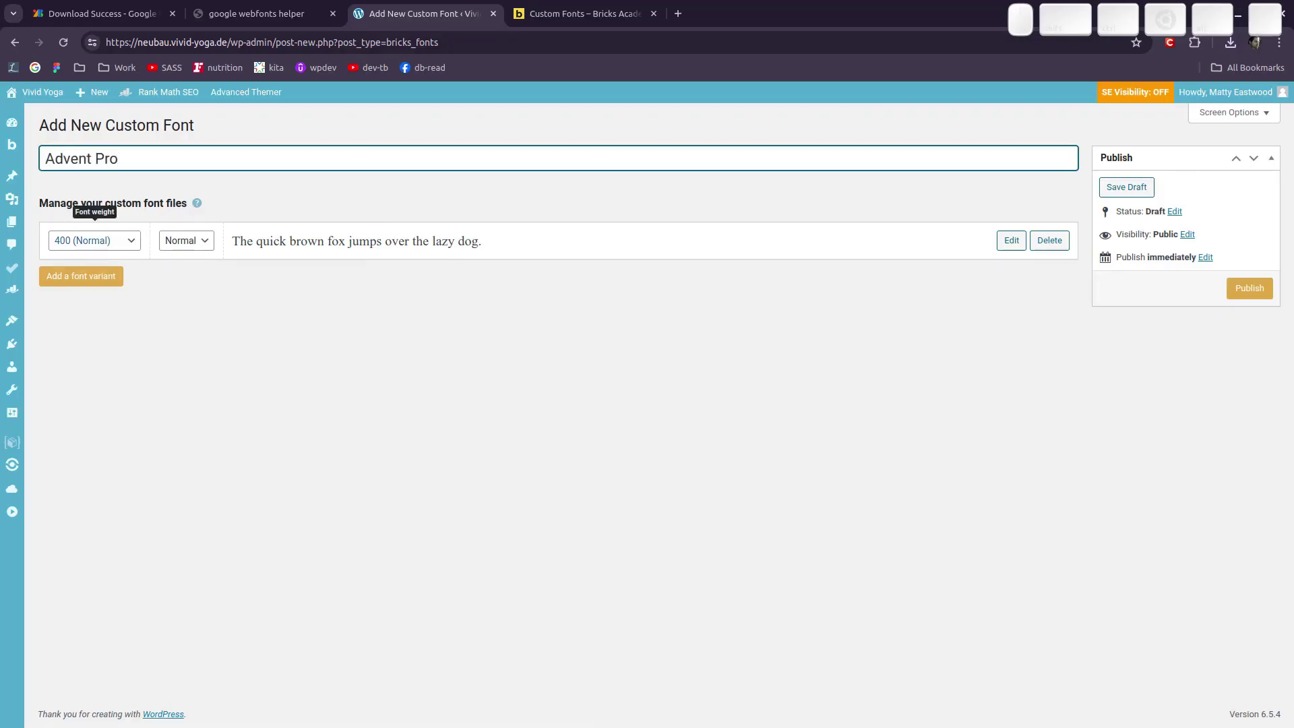
{"action": "left_click", "coordinate": [1009, 243]}
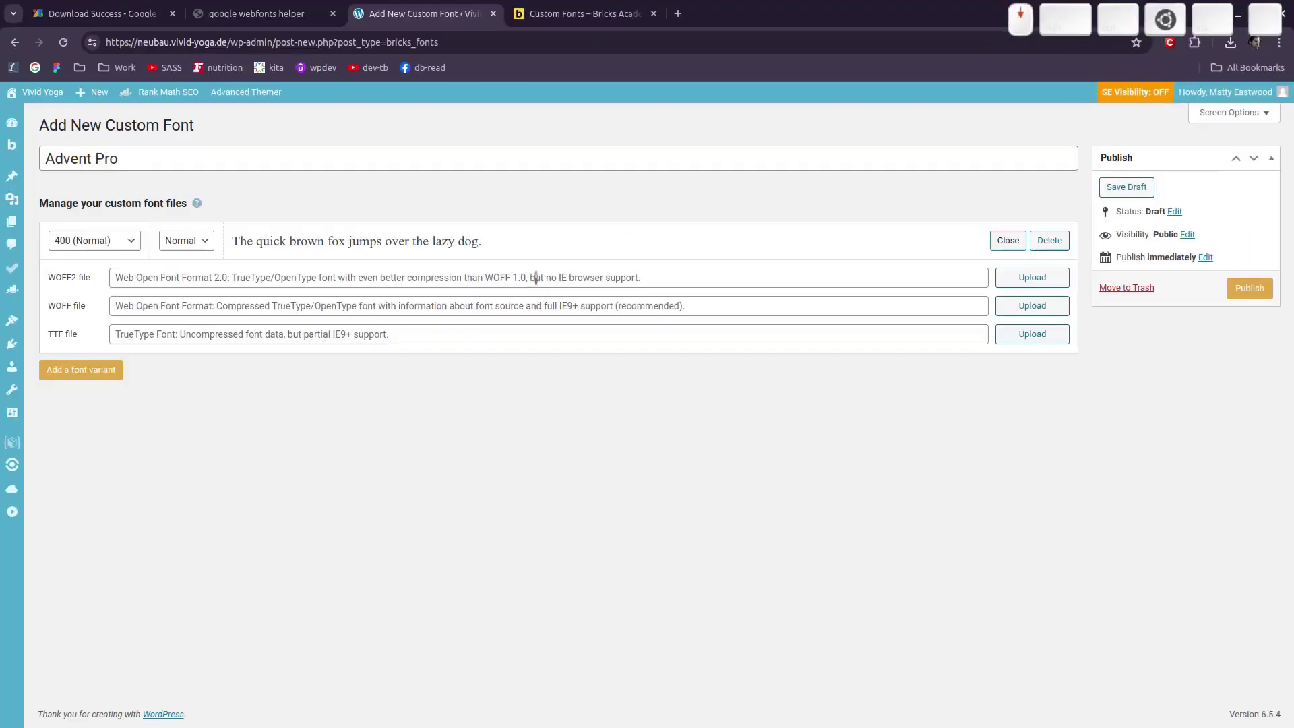
- Open Advent_Pro.zip in the file manager and browse the TTF files in its static folder
{"action": "key", "text": "ctrl+alt+Down"}
{"action": "left_click", "coordinate": [649, 159]}
{"action": "double_click", "coordinate": [244, 184]}
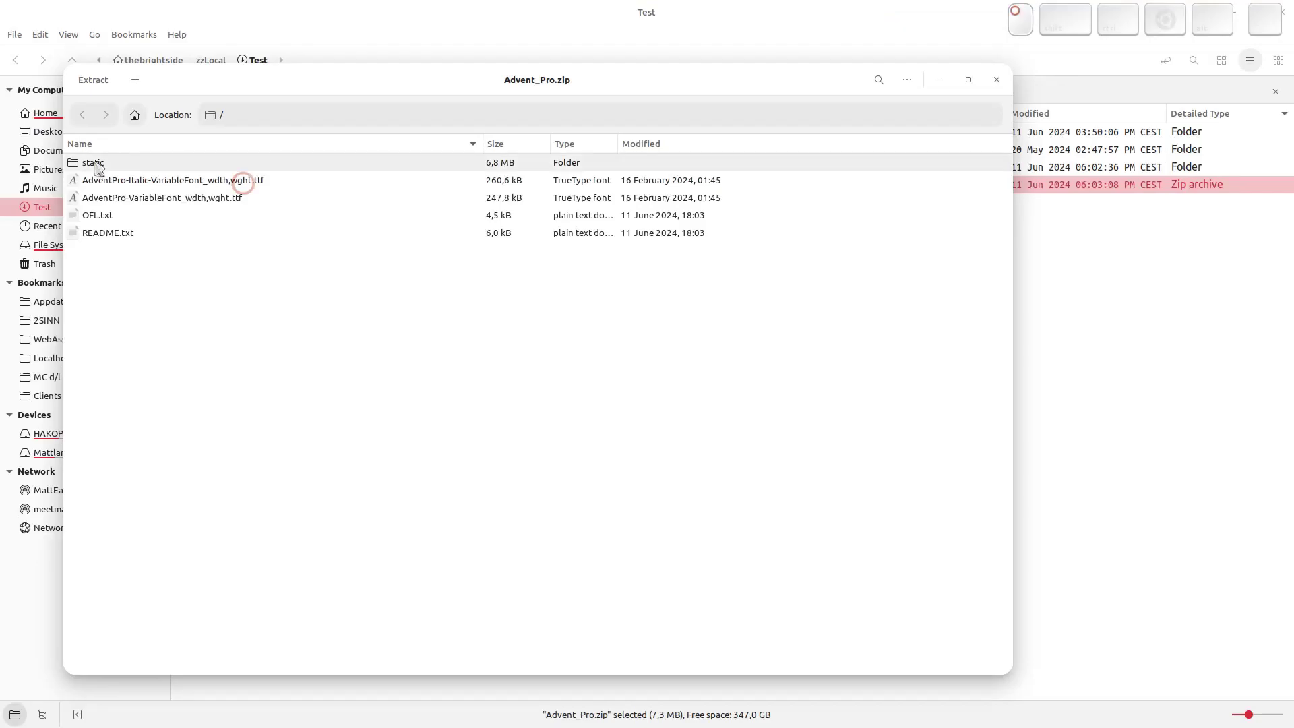
{"action": "double_click", "coordinate": [97, 168]}
{"action": "scroll", "coordinate": [195, 296], "scroll_direction": "down", "scroll_amount": 10}
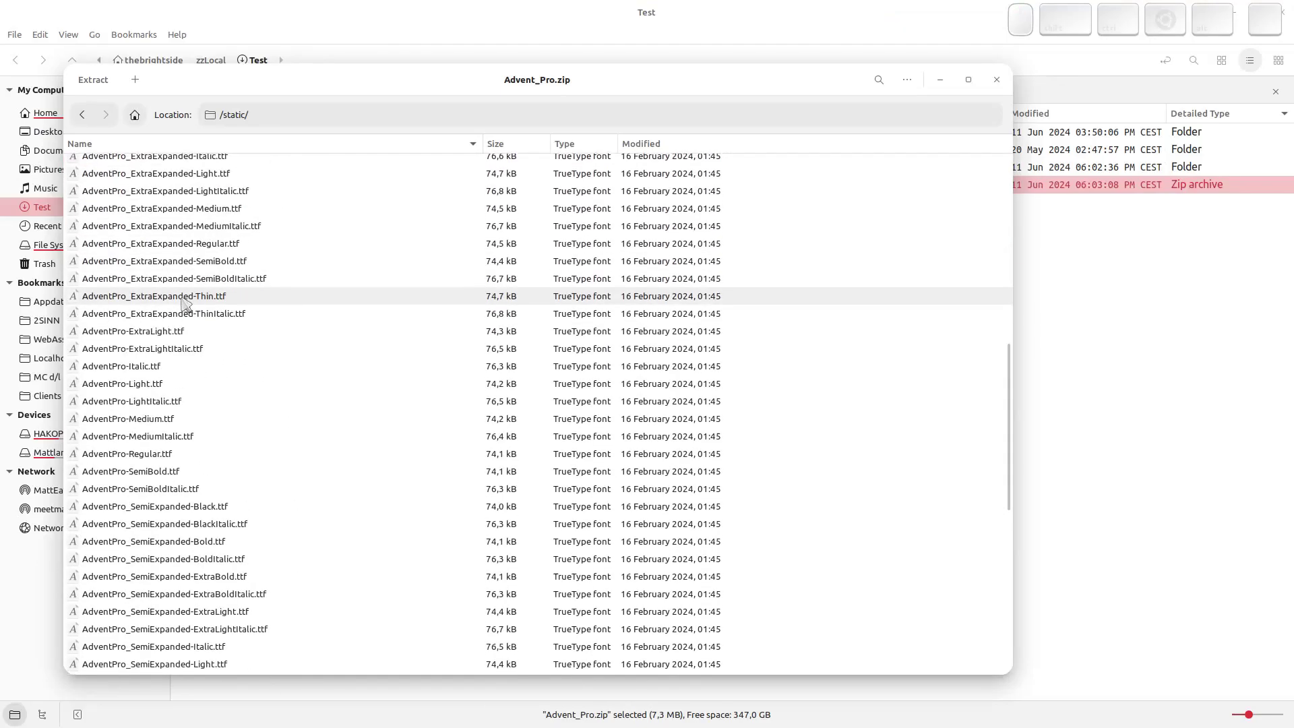
{"action": "scroll", "coordinate": [199, 390], "scroll_direction": "up", "scroll_amount": 10}
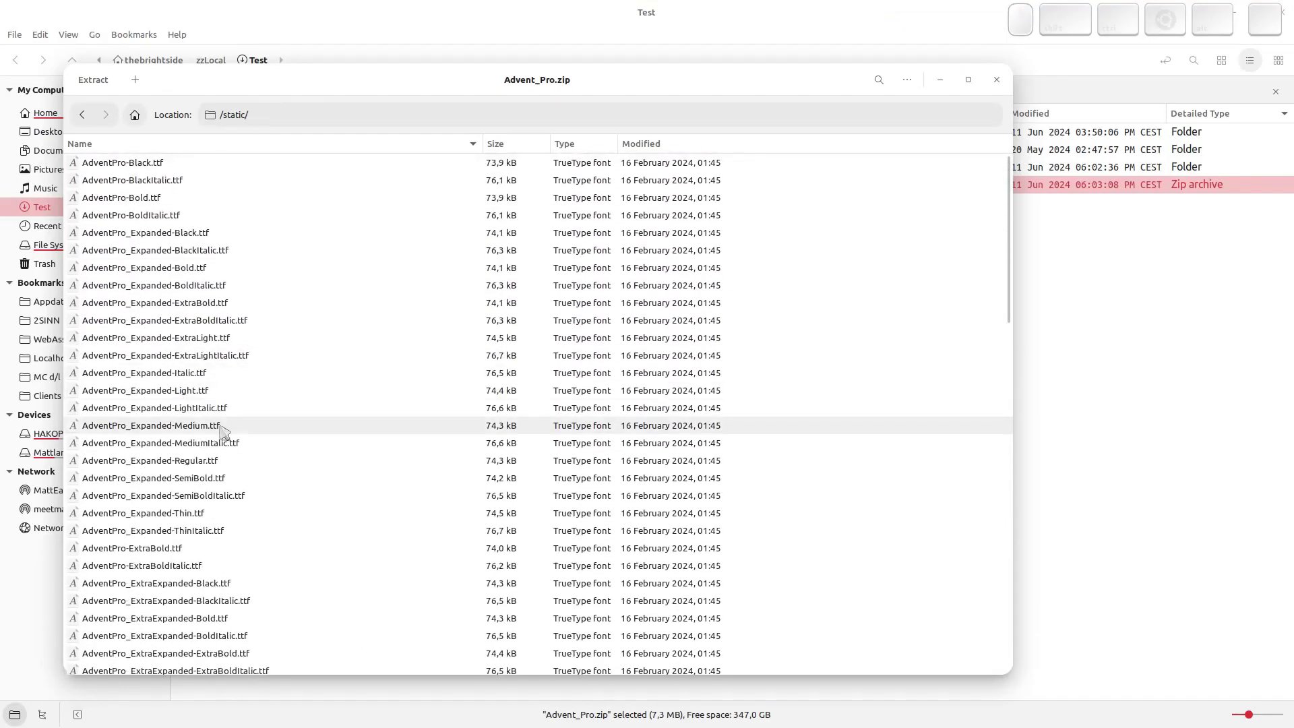
{"action": "scroll", "coordinate": [246, 381], "scroll_direction": "down", "scroll_amount": 15}
{"action": "scroll", "coordinate": [250, 390], "scroll_direction": "down", "scroll_amount": 10}
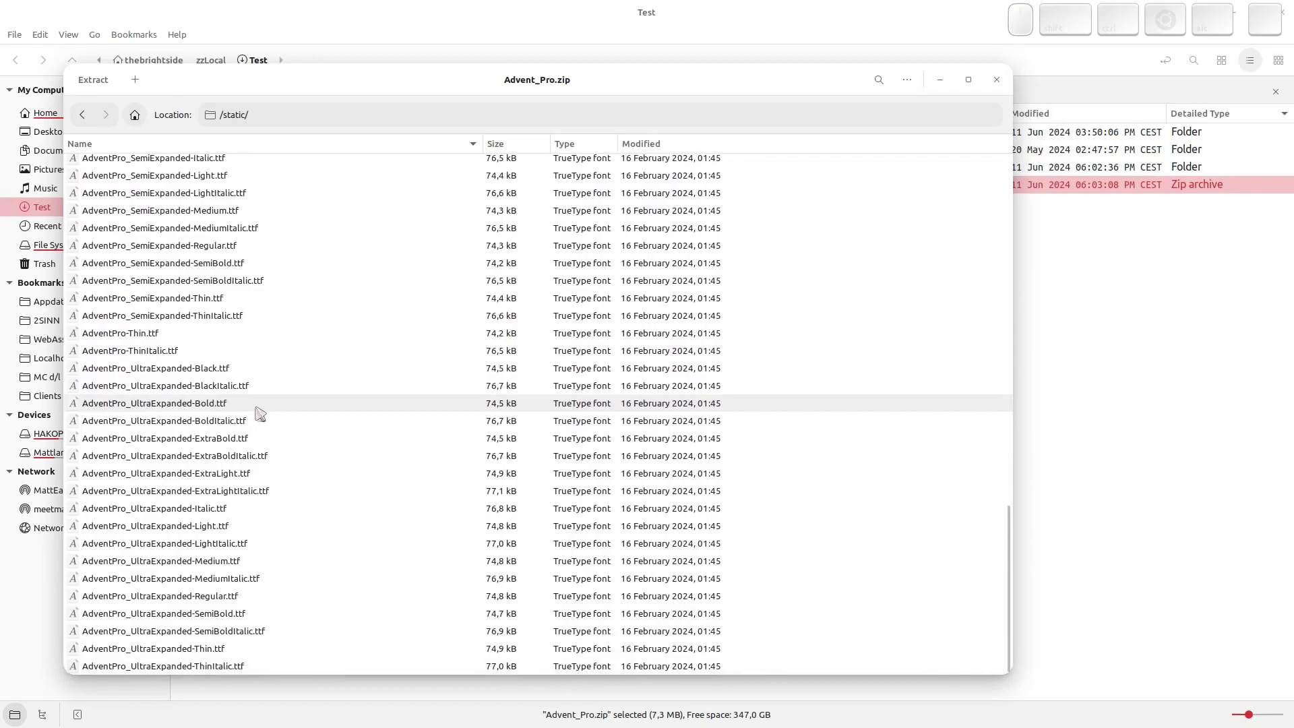
{"action": "scroll", "coordinate": [260, 413], "scroll_direction": "up", "scroll_amount": 12}
- Examine the plain AdventPro weights, such as SemiBold and Bold, and the AdventPro-VariableFont_wdth,wght.ttf file at the archive's root
{"action": "left_click", "coordinate": [161, 445]}
{"action": "left_click", "coordinate": [166, 499]}
{"action": "left_click", "coordinate": [166, 550]}
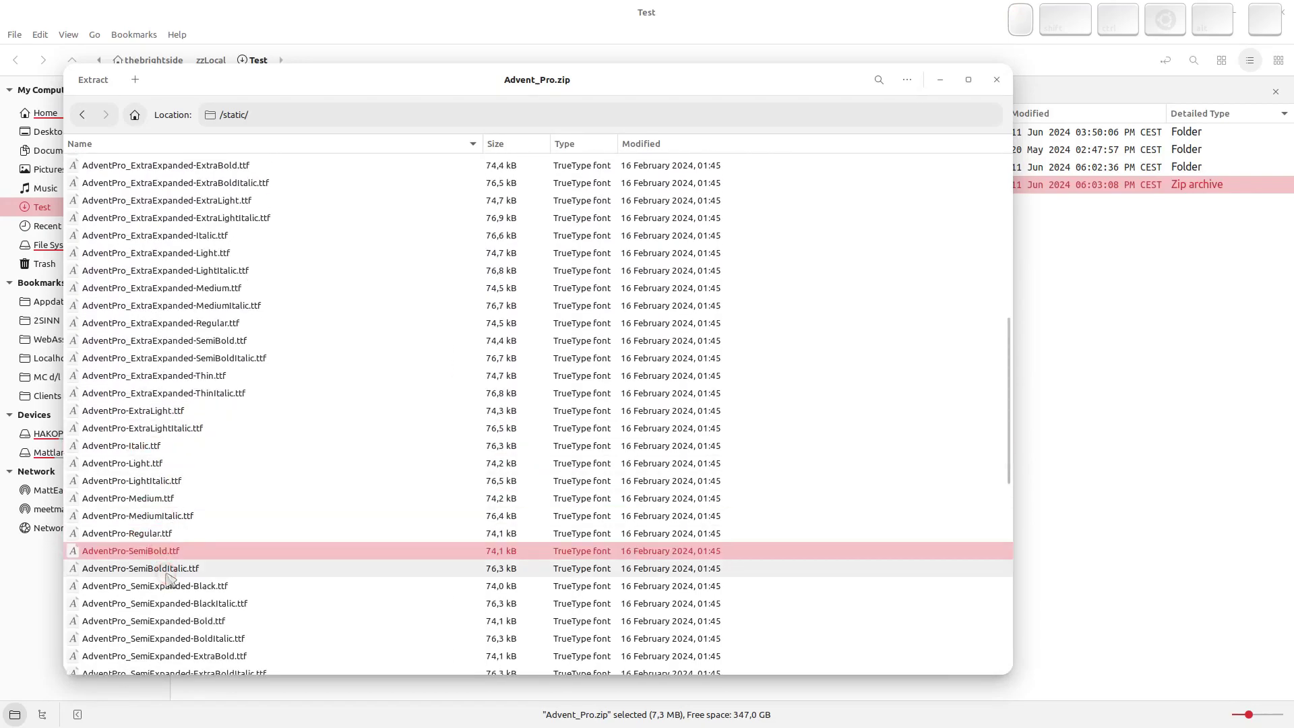
{"action": "scroll", "coordinate": [175, 351], "scroll_direction": "up", "scroll_amount": 9}
{"action": "left_click", "coordinate": [165, 198]}
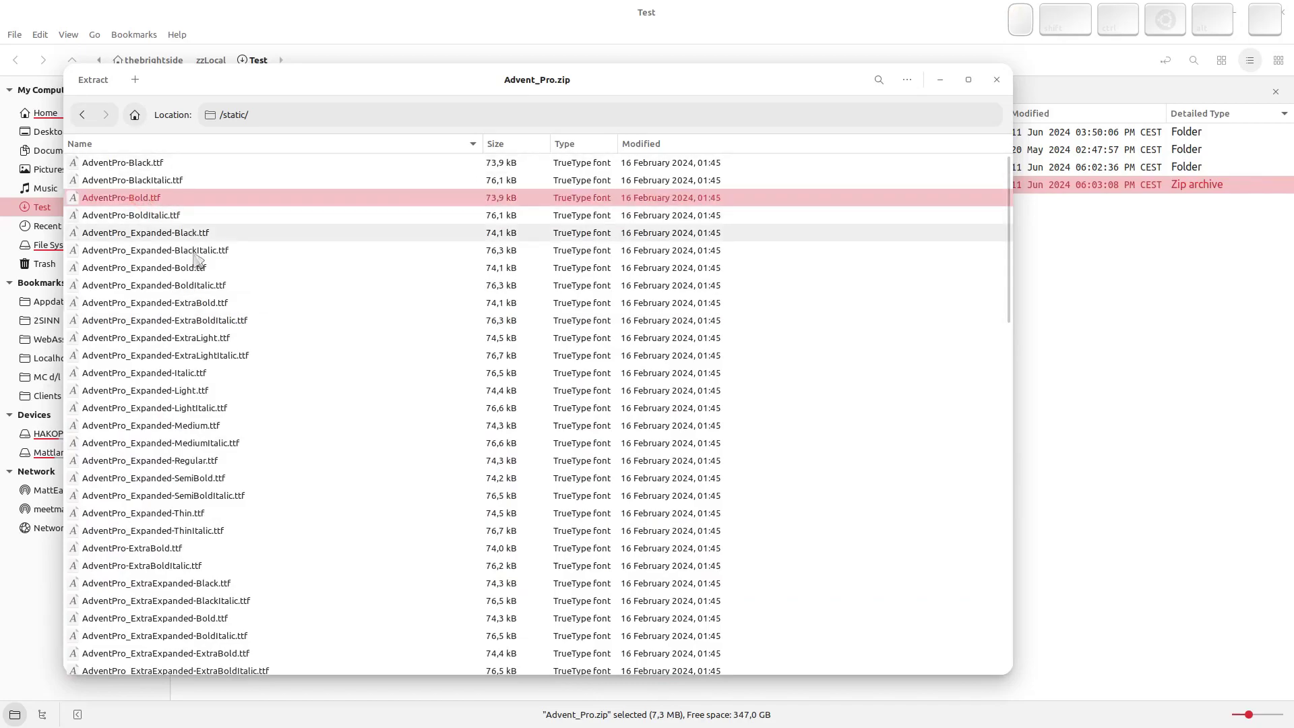
{"action": "left_click", "coordinate": [82, 122]}
{"action": "left_click", "coordinate": [186, 199]}
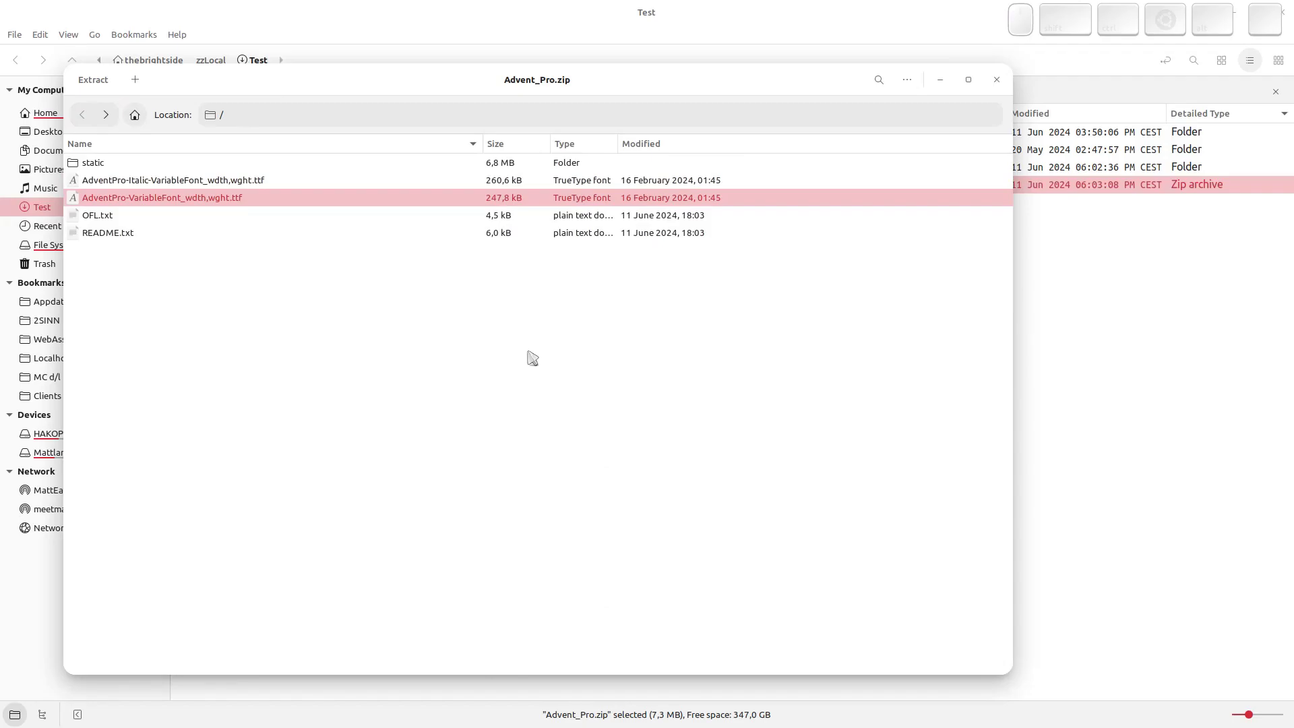
- In google-webfonts-helper, select every Advent Pro style from 100 to 900italic and download advent-pro-v28-latin.zip
{"action": "key", "text": "alt+Tab"}
{"action": "key", "text": "Tab"}
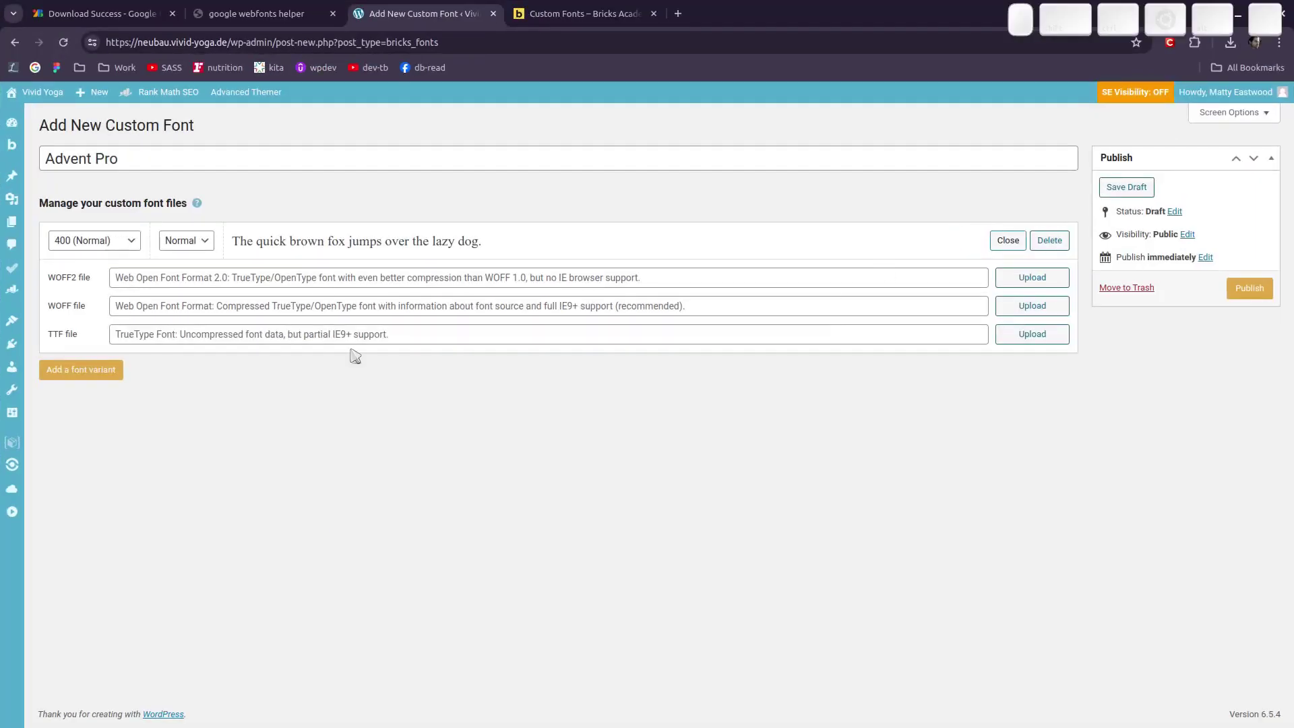
{"action": "left_click", "coordinate": [284, 19]}
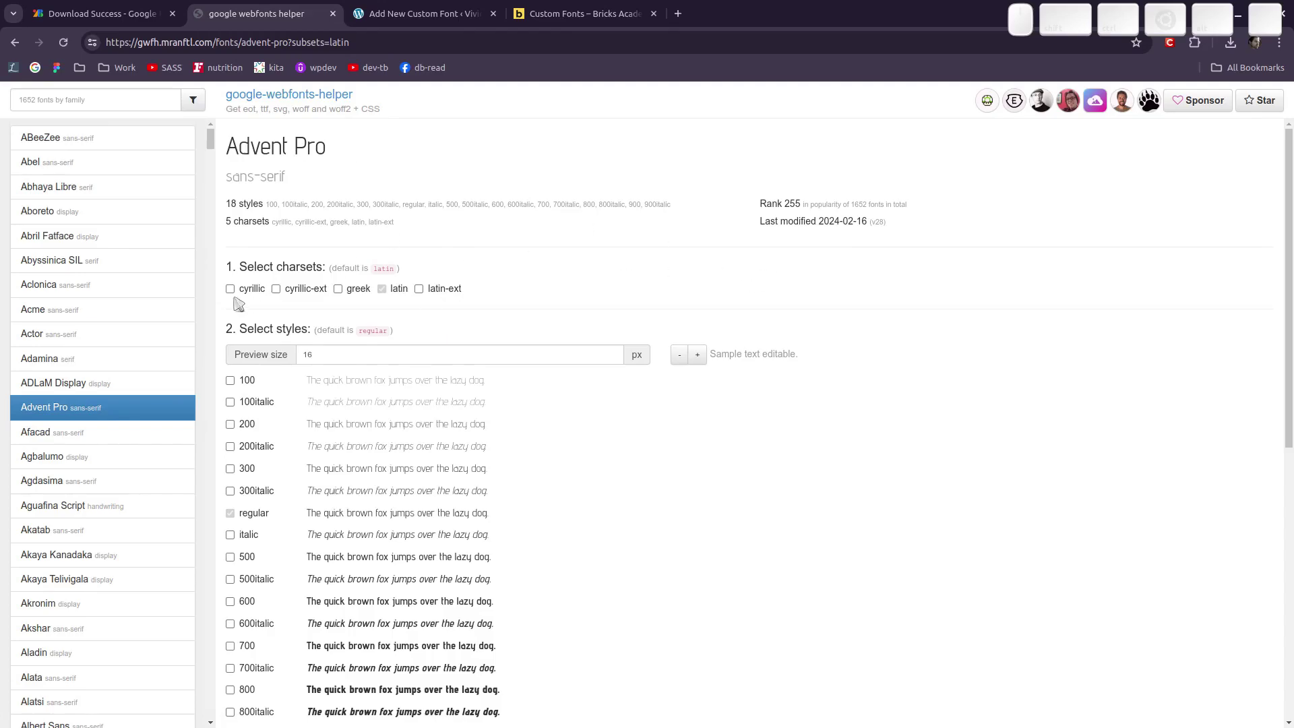
{"action": "left_click", "coordinate": [230, 380]}
{"action": "left_click", "coordinate": [230, 402]}
{"action": "left_click", "coordinate": [230, 424]}
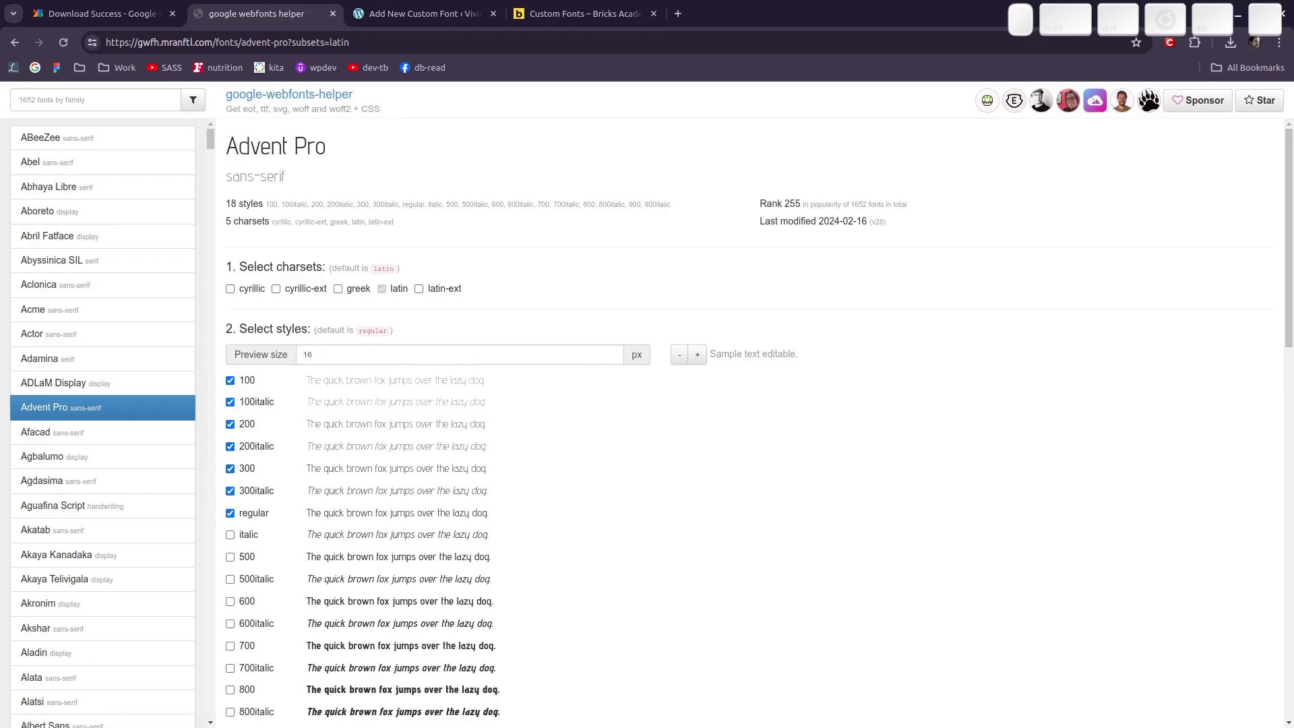
{"action": "scroll", "coordinate": [647, 404], "scroll_direction": "down", "scroll_amount": 2}
{"action": "left_click", "coordinate": [230, 608]}
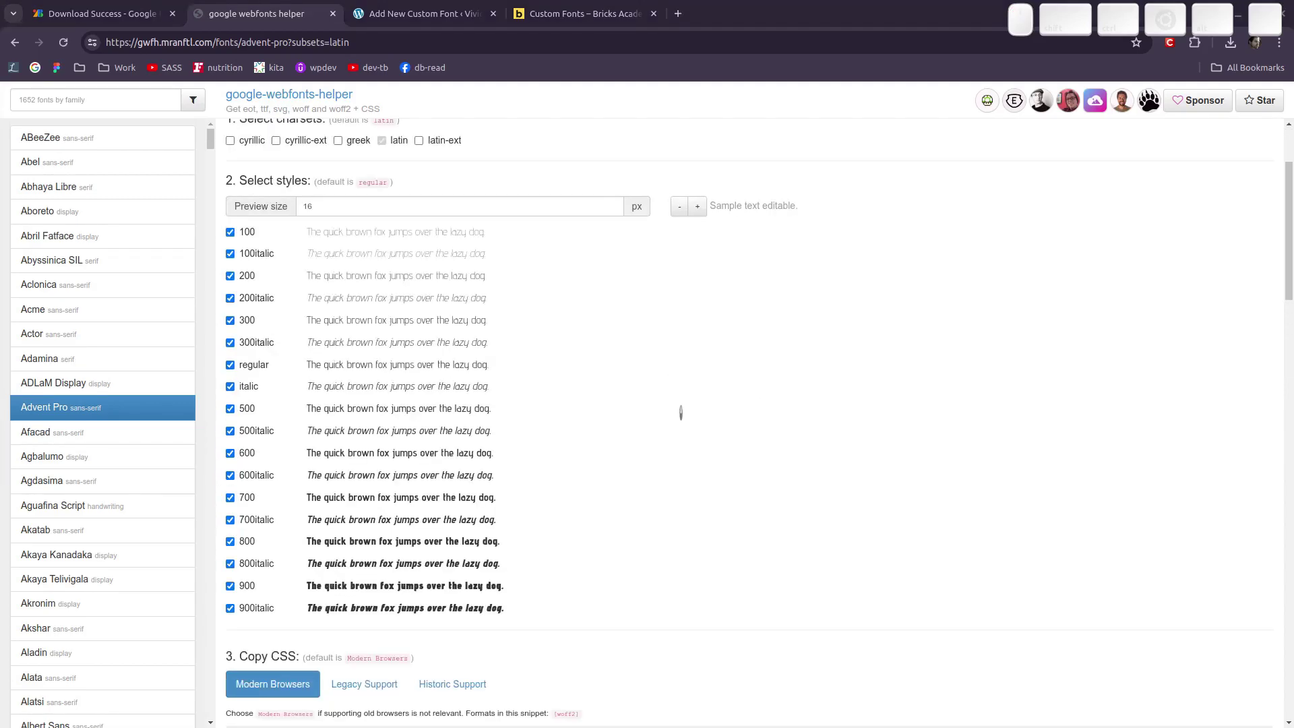
{"action": "scroll", "coordinate": [681, 413], "scroll_direction": "down", "scroll_amount": 15}
{"action": "left_click", "coordinate": [283, 586]}
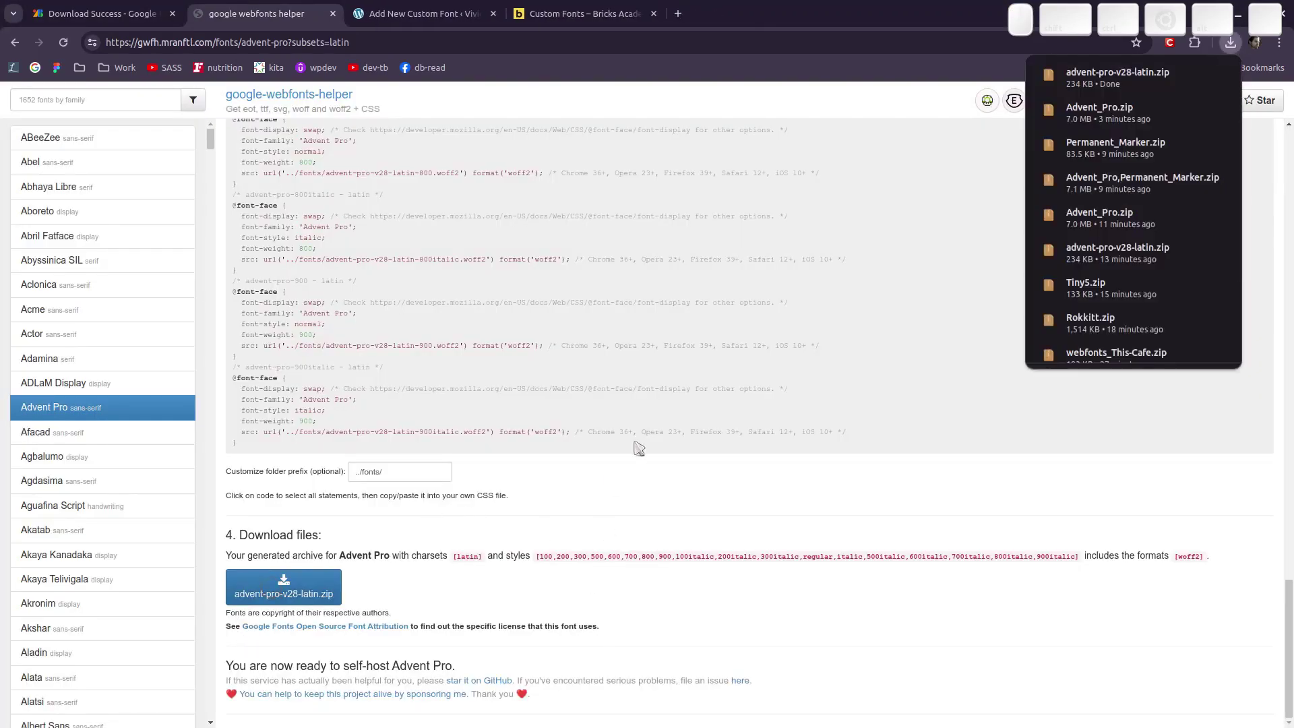
- Inspect the WOFF2 files inside advent-pro-v28-latin.zip from the file manager and close the archive
{"action": "key", "text": "super"}
{"action": "left_click", "coordinate": [802, 23]}
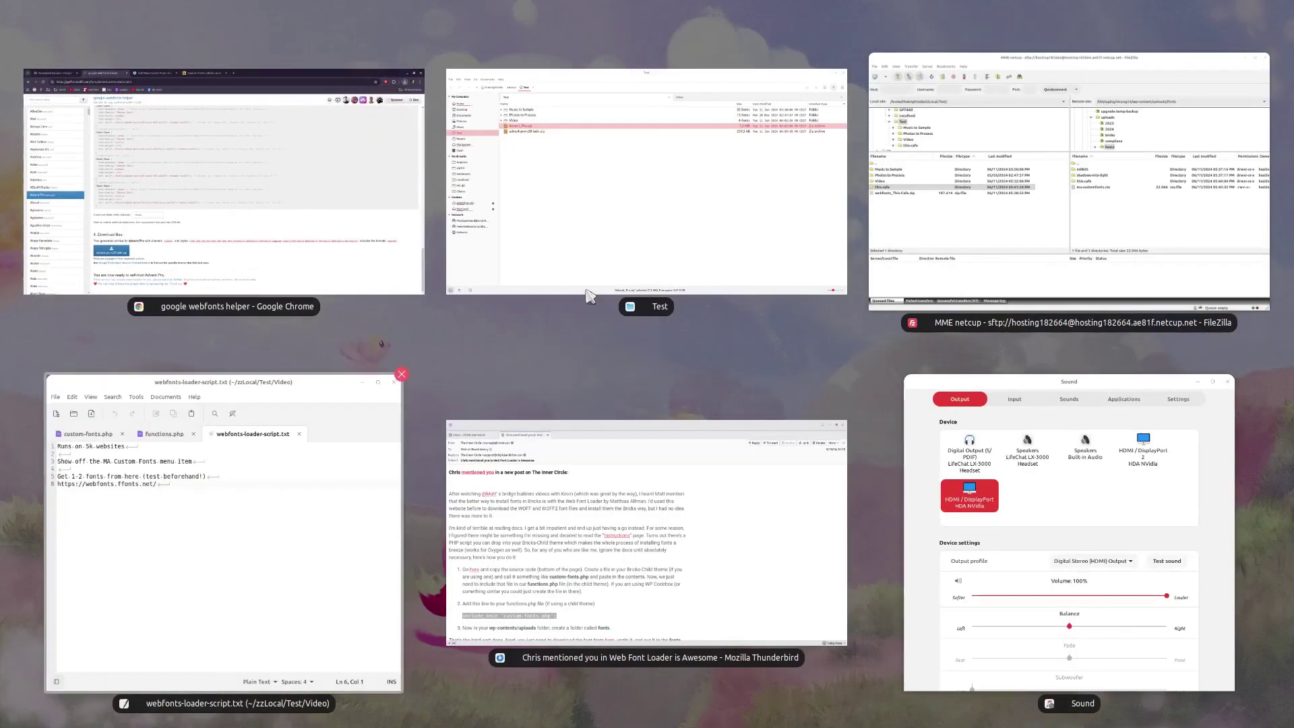
{"action": "left_click", "coordinate": [629, 268]}
{"action": "double_click", "coordinate": [282, 202]}
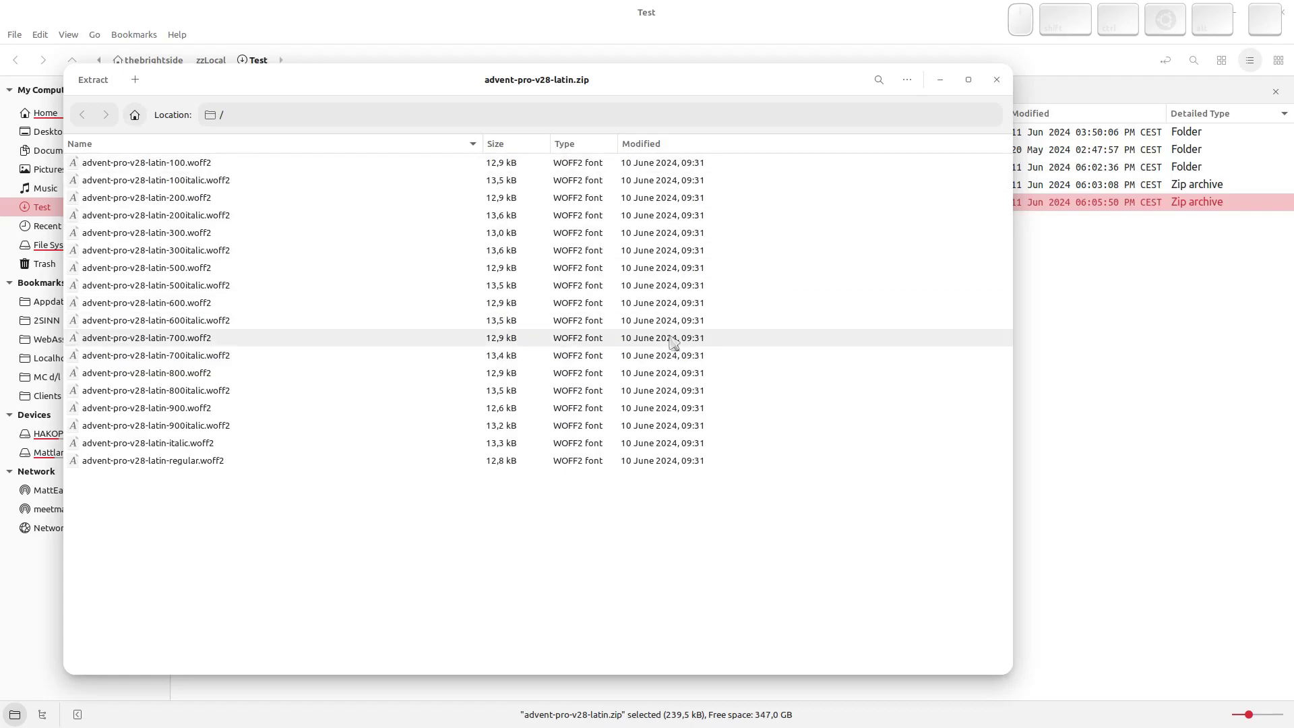
{"action": "left_click", "coordinate": [997, 80]}
- Review the TTF files in the static folder of Advent_Pro.zip for comparison and close the archive
{"action": "double_click", "coordinate": [225, 184]}
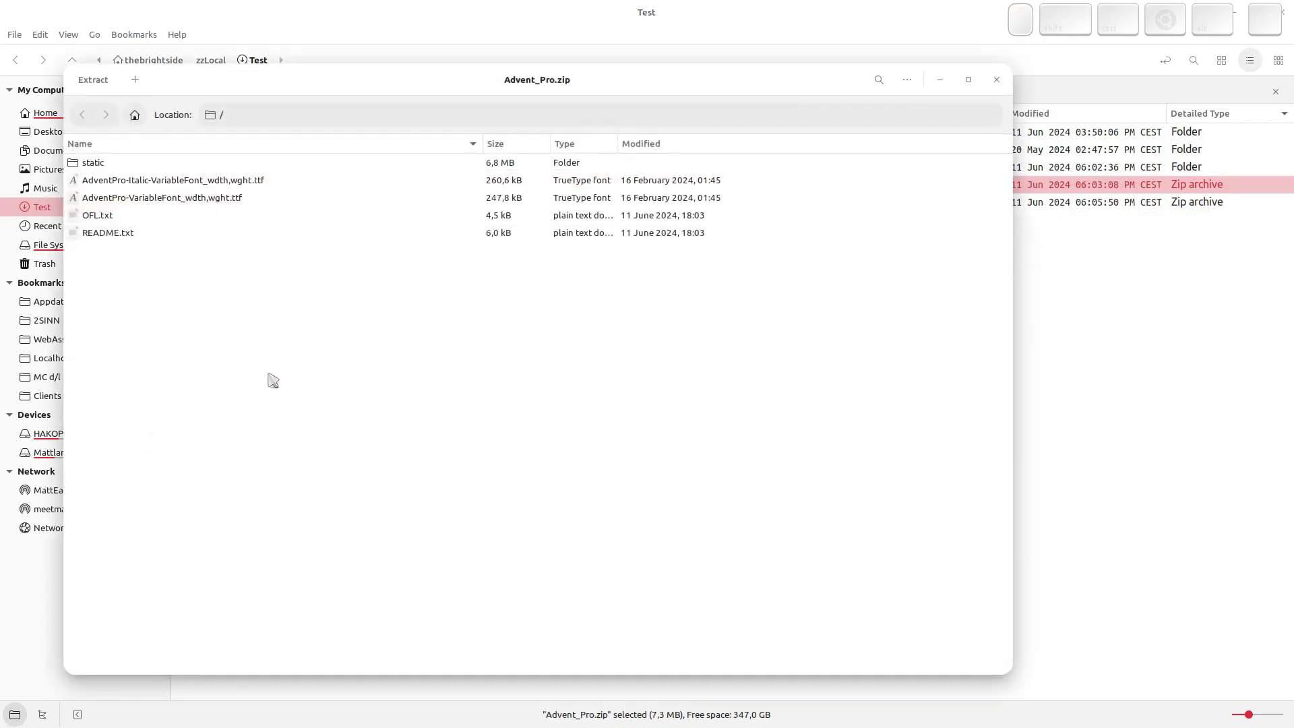
{"action": "double_click", "coordinate": [94, 168]}
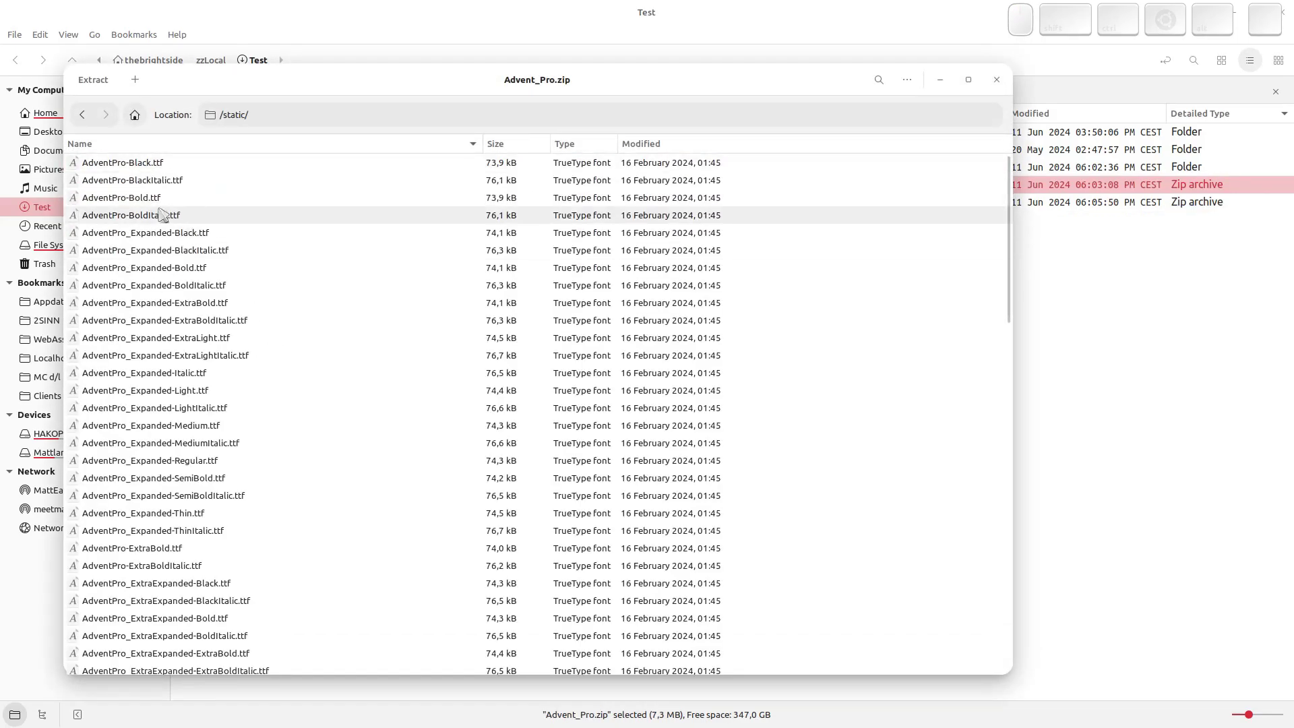
{"action": "scroll", "coordinate": [173, 413], "scroll_direction": "down", "scroll_amount": 15}
{"action": "left_click", "coordinate": [996, 80]}
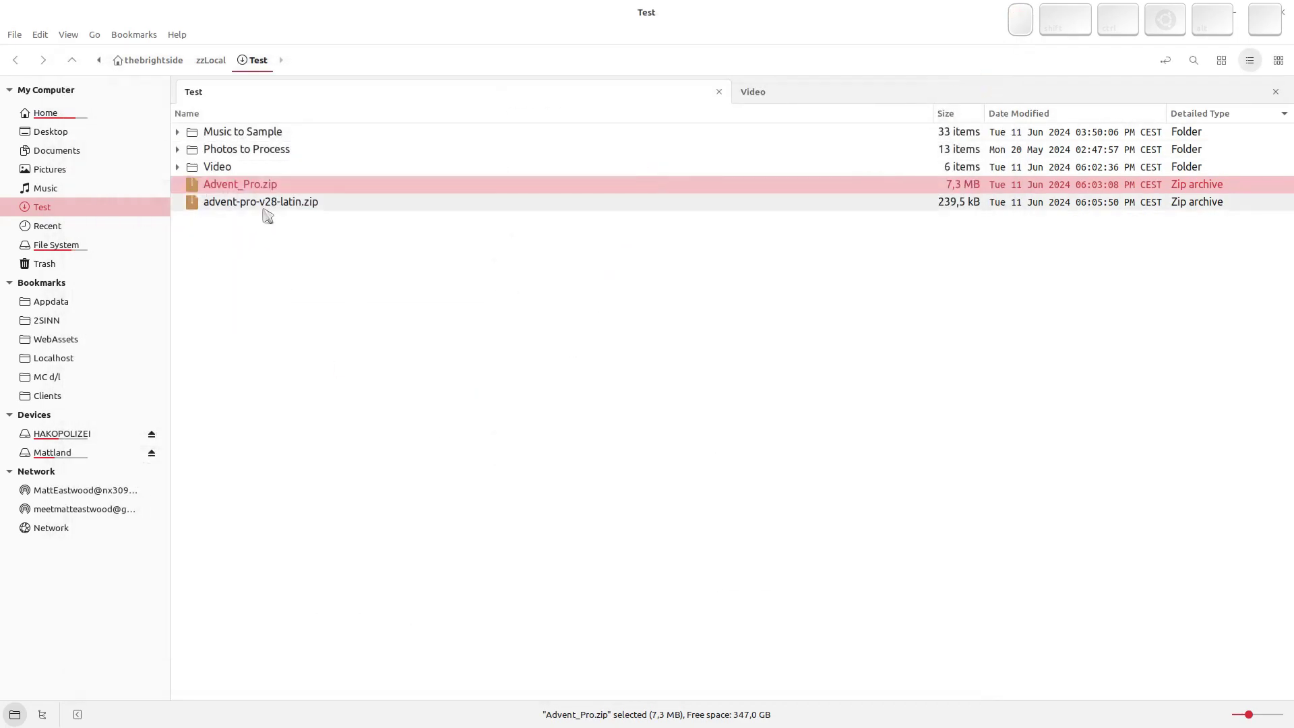
- Extract Advent_Pro.zip into the Test folder and open the static folder inside the extracted Advent_Pro folder
{"action": "right_click", "coordinate": [265, 184]}
{"action": "left_click", "coordinate": [345, 415]}
{"action": "double_click", "coordinate": [253, 219]}
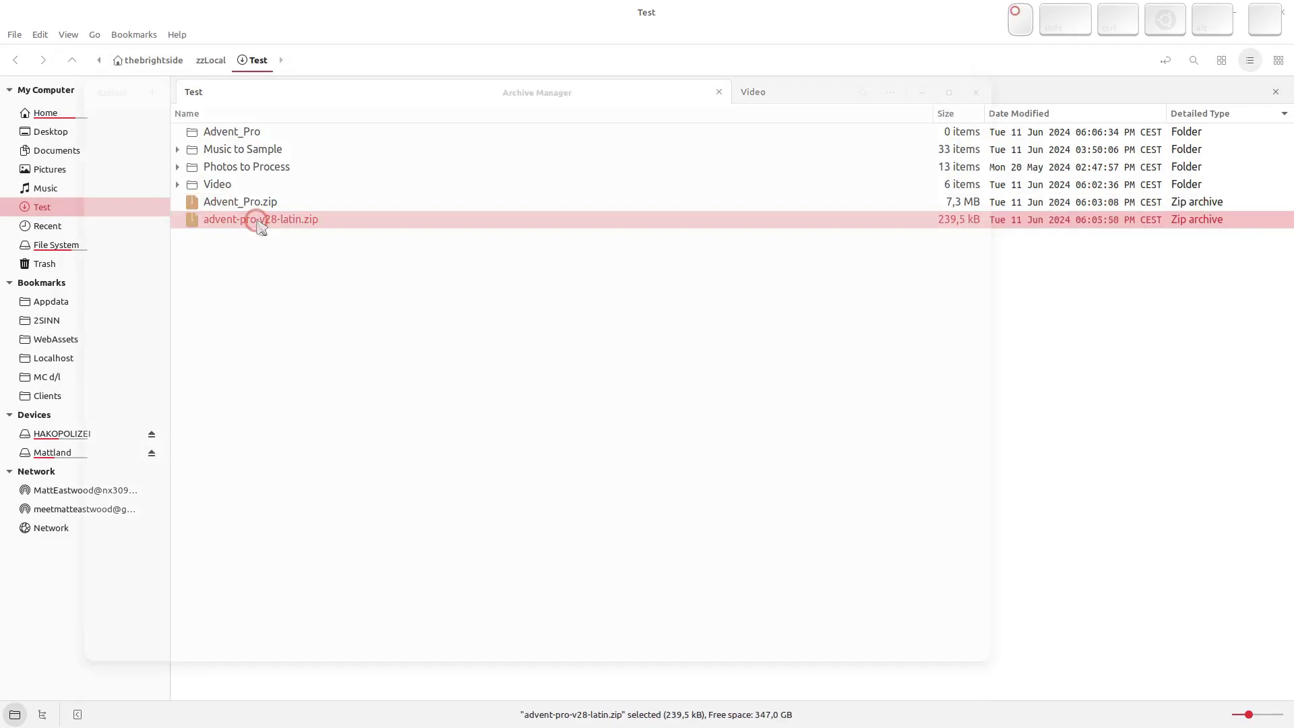
{"action": "left_click", "coordinate": [997, 79]}
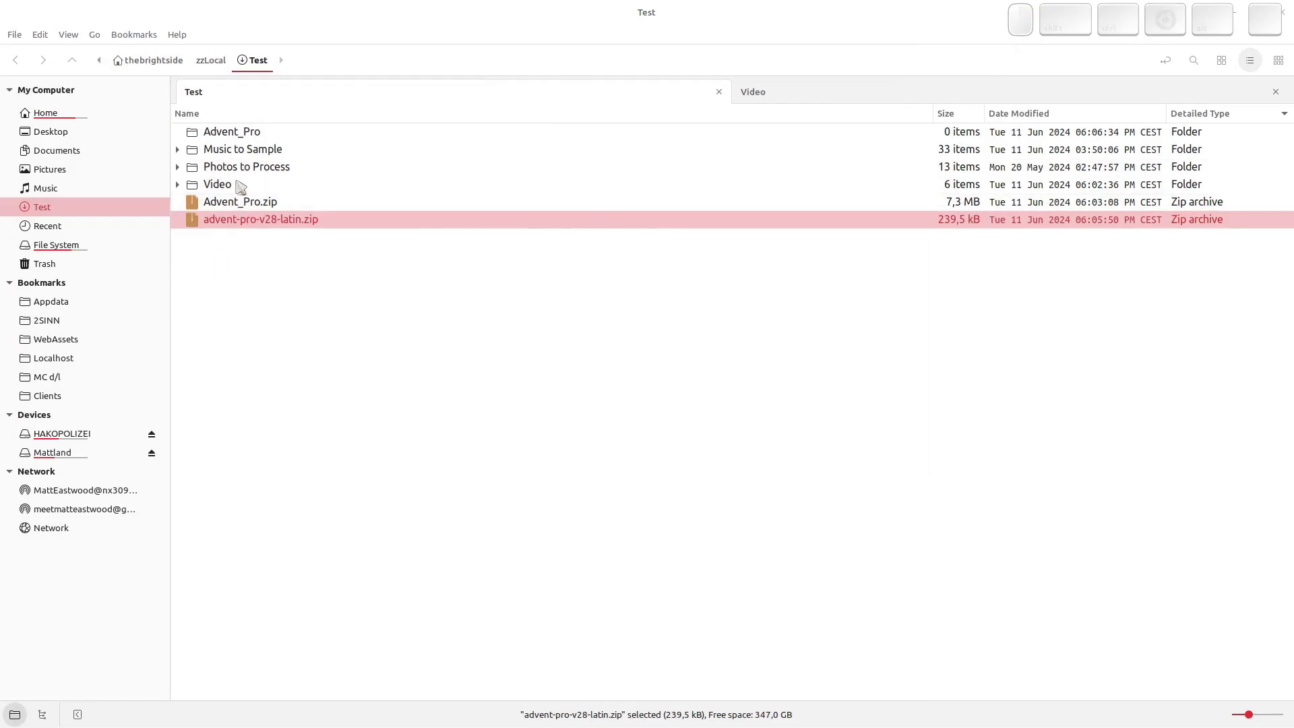
{"action": "double_click", "coordinate": [233, 132]}
{"action": "double_click", "coordinate": [237, 134]}
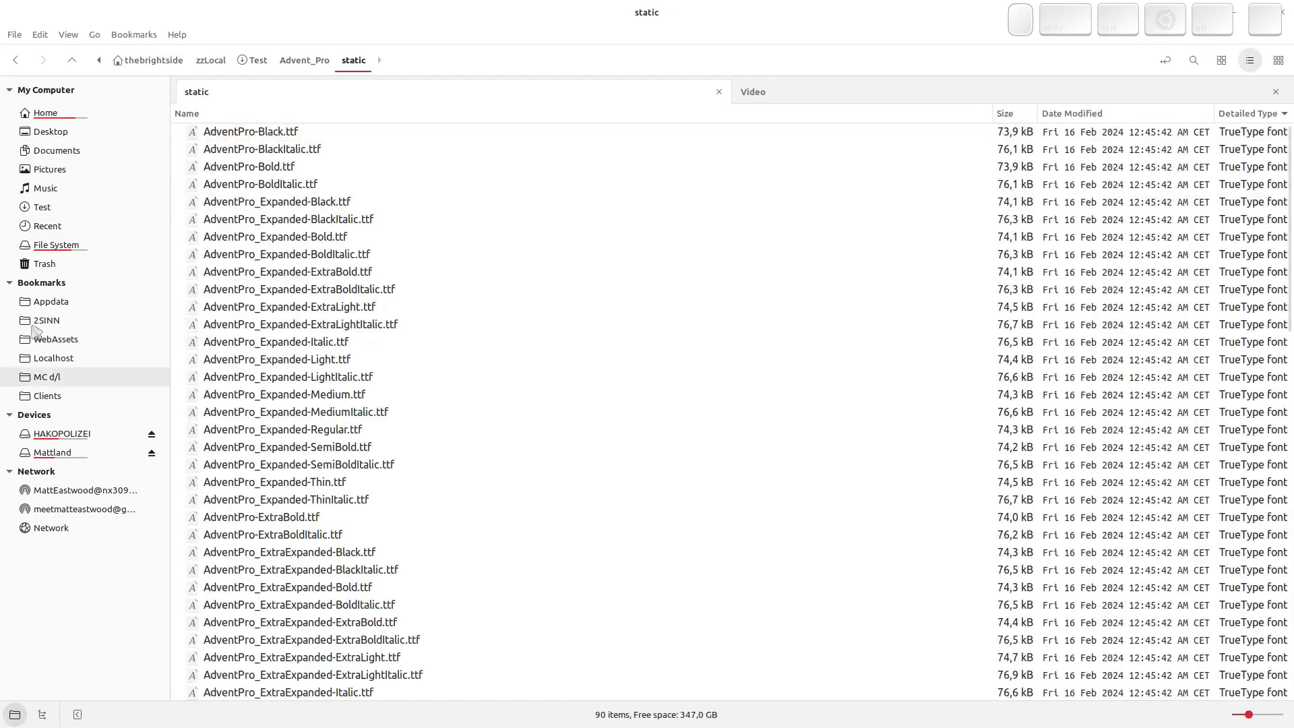
- Switch to the browser and return to the Add New Custom Font page for Advent Pro
{"action": "key", "text": "super"}
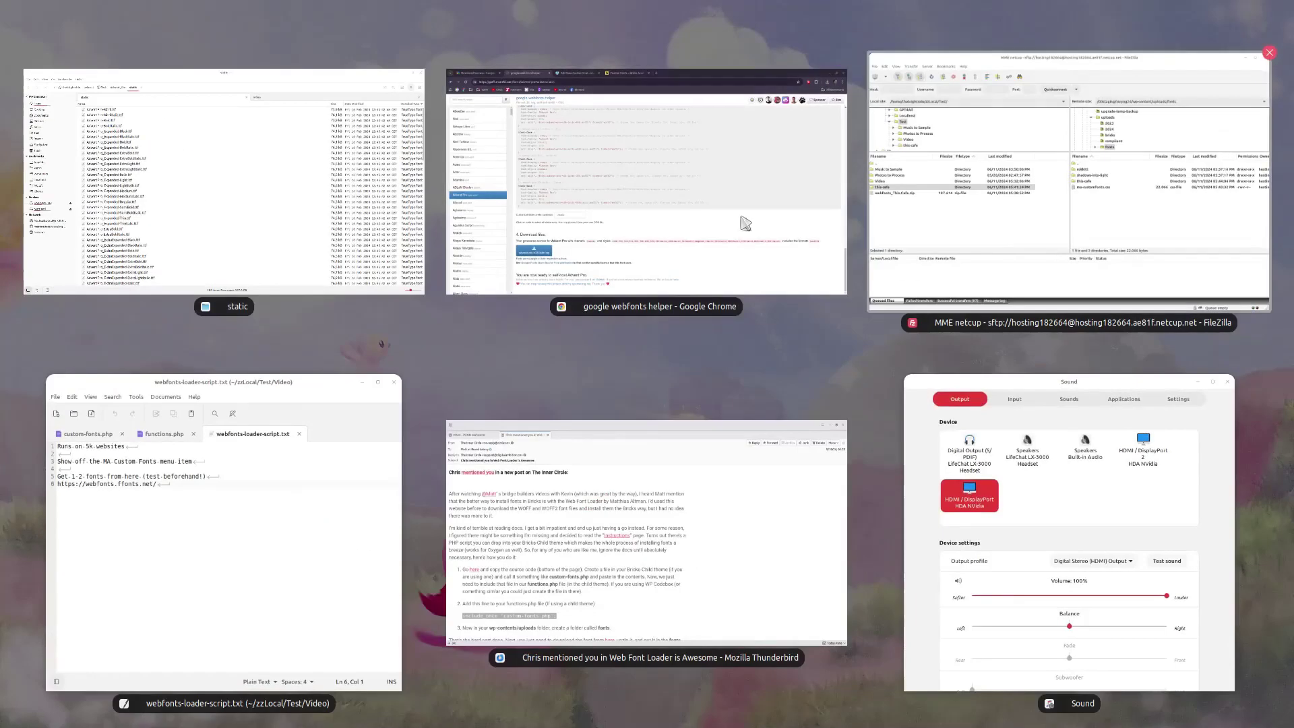
{"action": "left_click", "coordinate": [746, 217]}
{"action": "left_click", "coordinate": [454, 10]}
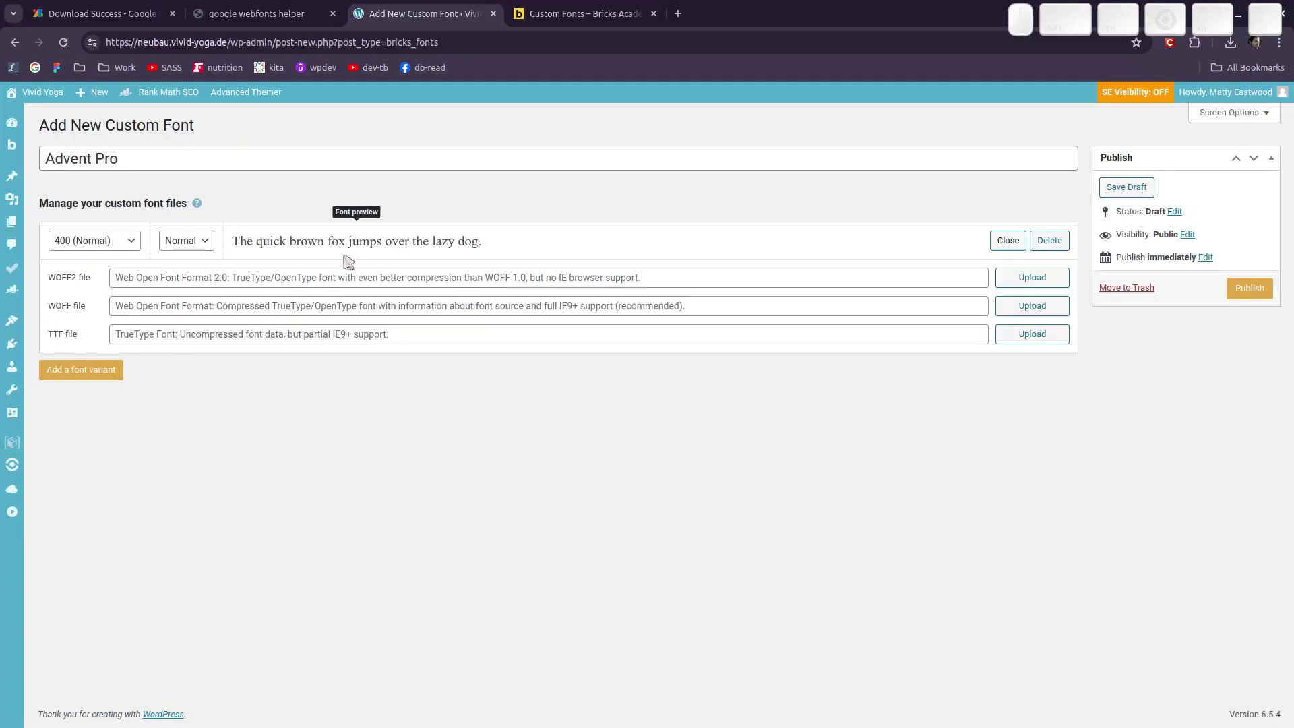
- Switch to the file manager and locate AdventPro-Regular.ttf in the extracted static folder
{"action": "key", "text": "ctrl+alt+Down"}
{"action": "left_click", "coordinate": [601, 226]}
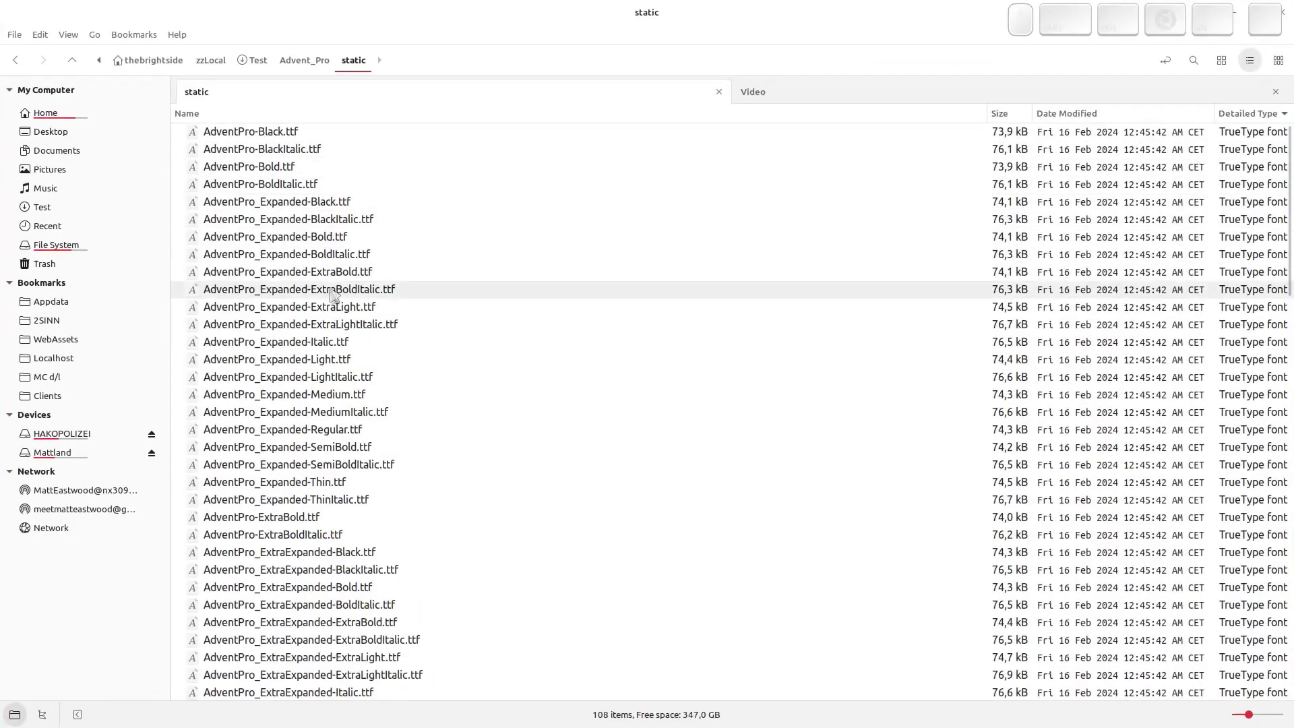
{"action": "scroll", "coordinate": [331, 404], "scroll_direction": "down", "scroll_amount": 9}
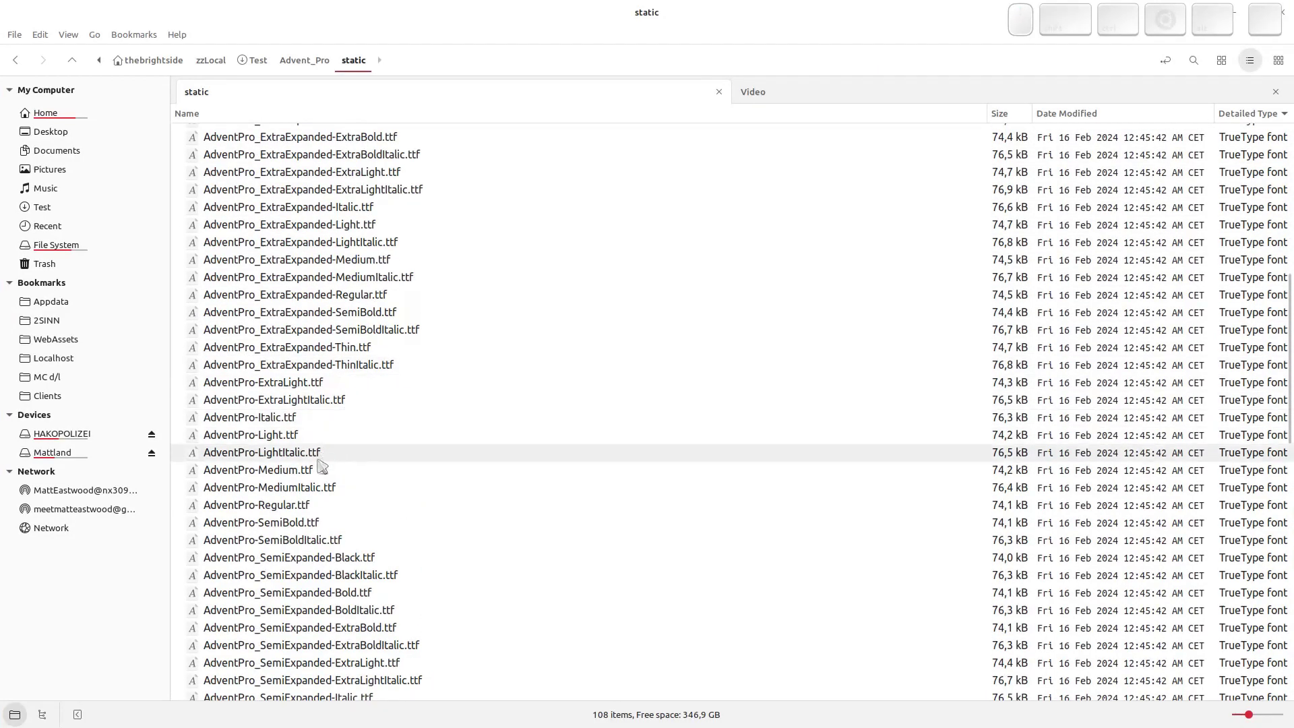
{"action": "left_click", "coordinate": [282, 507]}
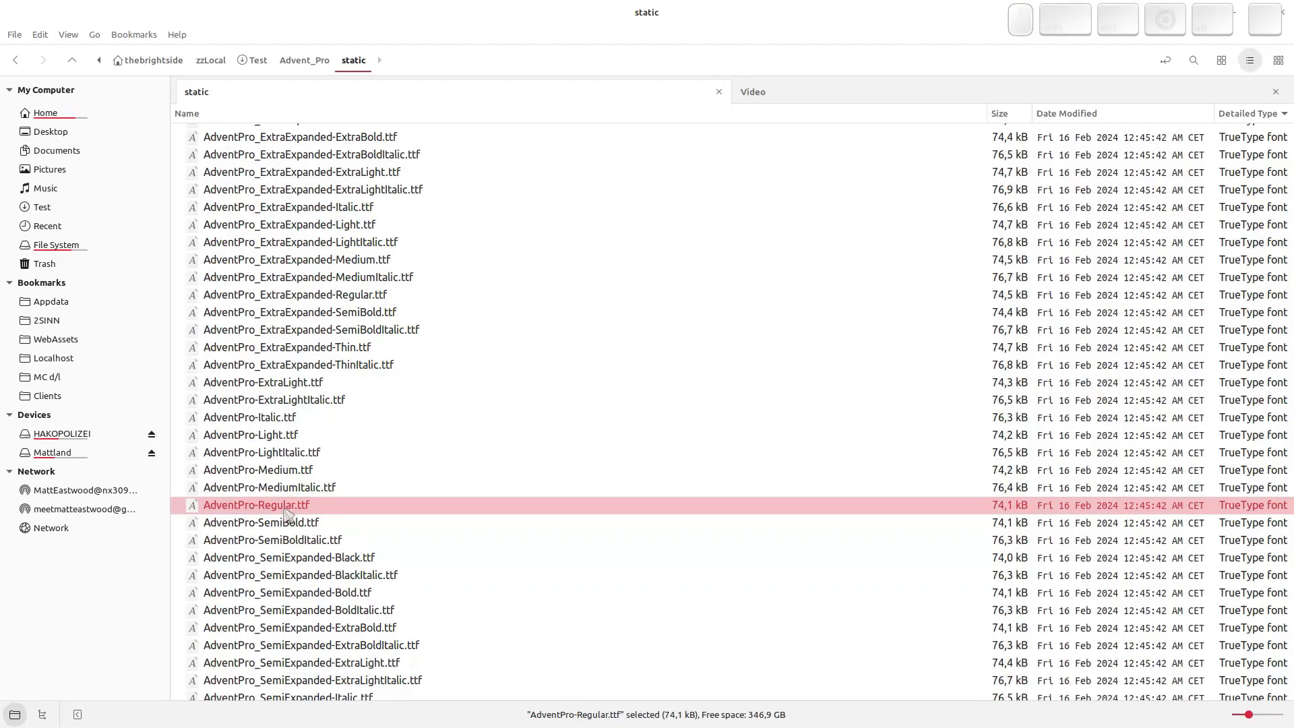
- Switch to the browser and search Google for "webfont generator" in a new tab
{"action": "key", "text": "ctrl+alt+Down"}
{"action": "left_click", "coordinate": [636, 169]}
{"action": "left_click", "coordinate": [673, 13]}
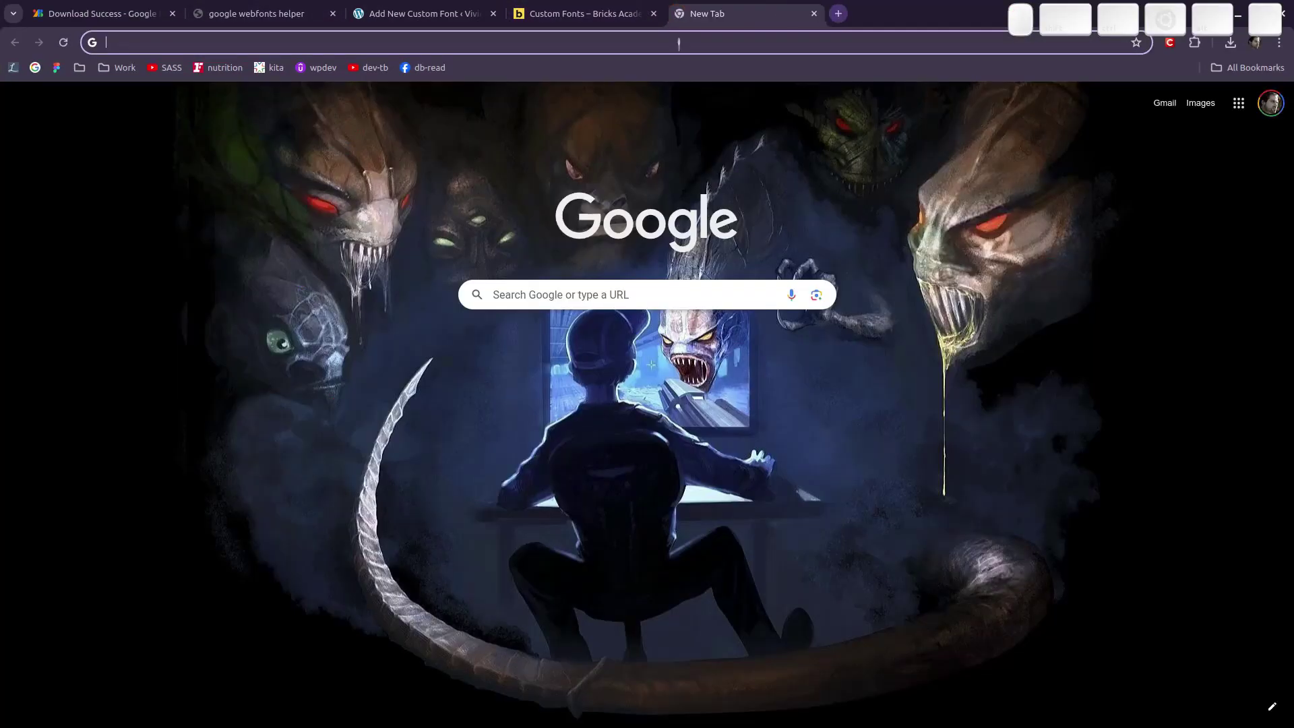
{"action": "type", "text": "webfont generator"}
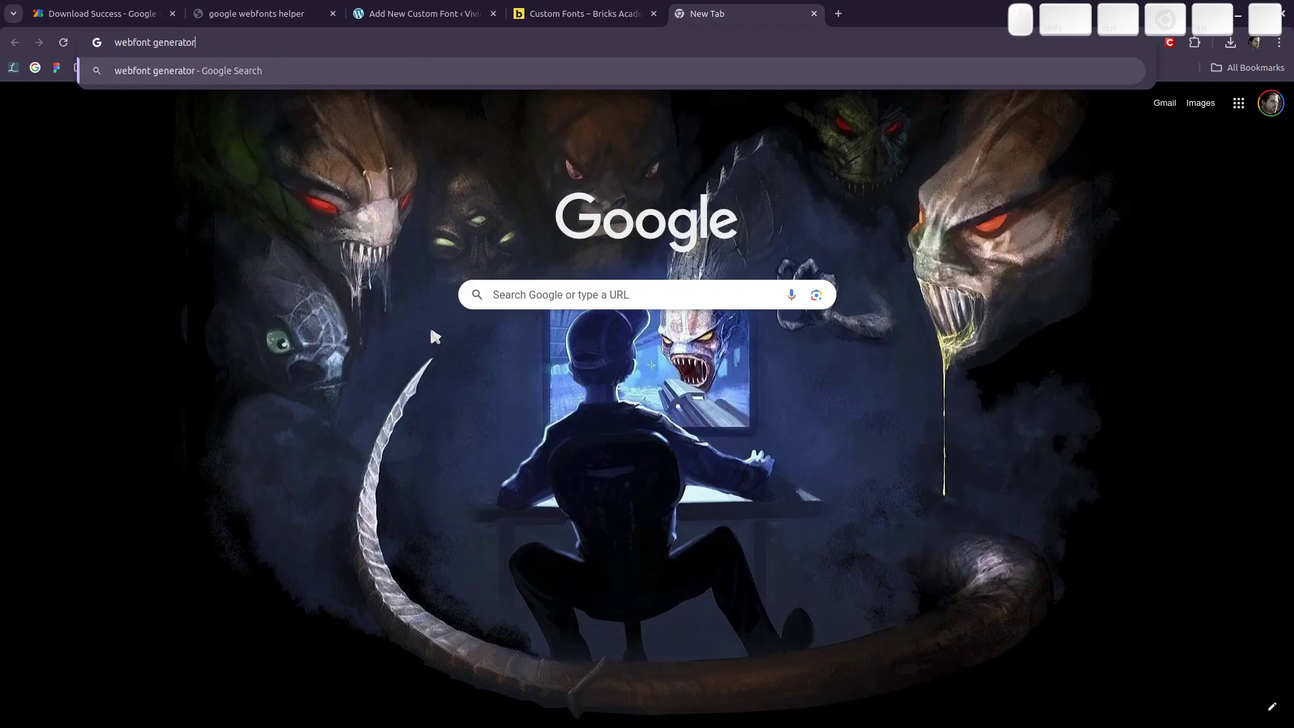
{"action": "key", "text": "Return"}
- Search the browser bookmarks for "webfont" and open the Web Font Converter (Webfont) bookmark
{"action": "key", "text": "ctrl+shift+o"}
{"action": "type", "text": "webfont"}
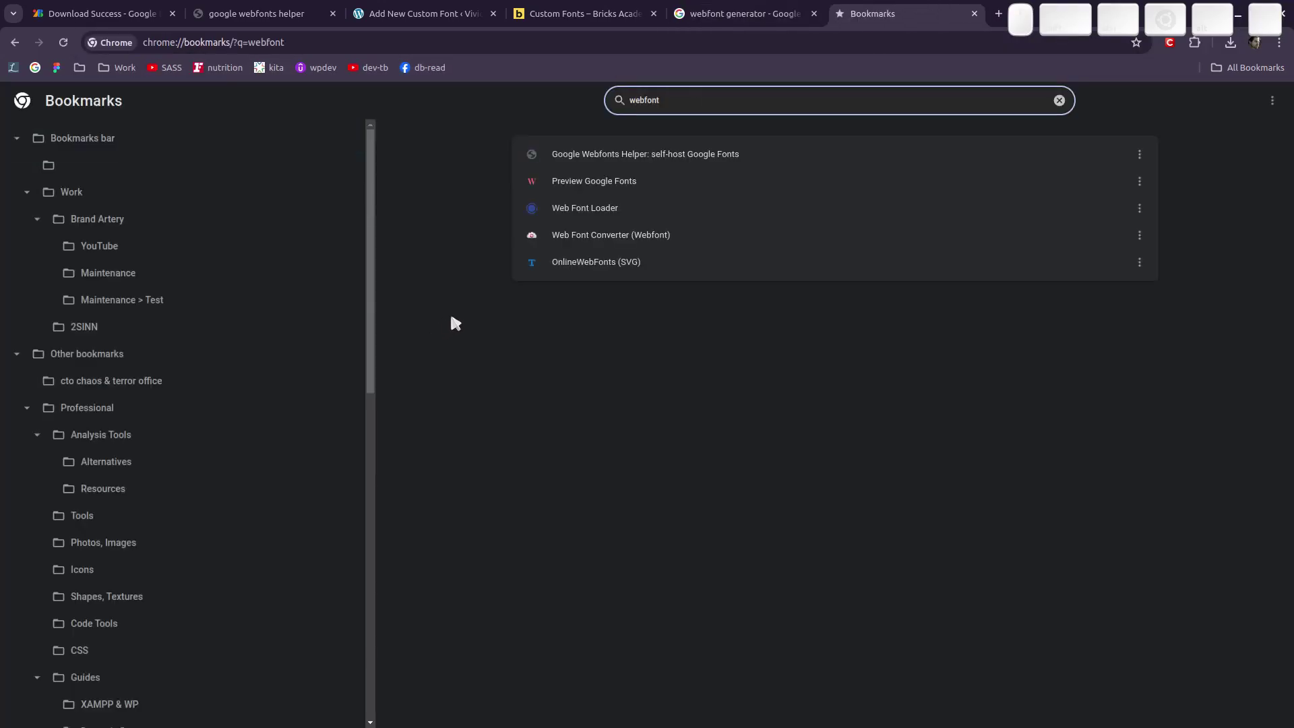
{"action": "double_click", "coordinate": [610, 235]}
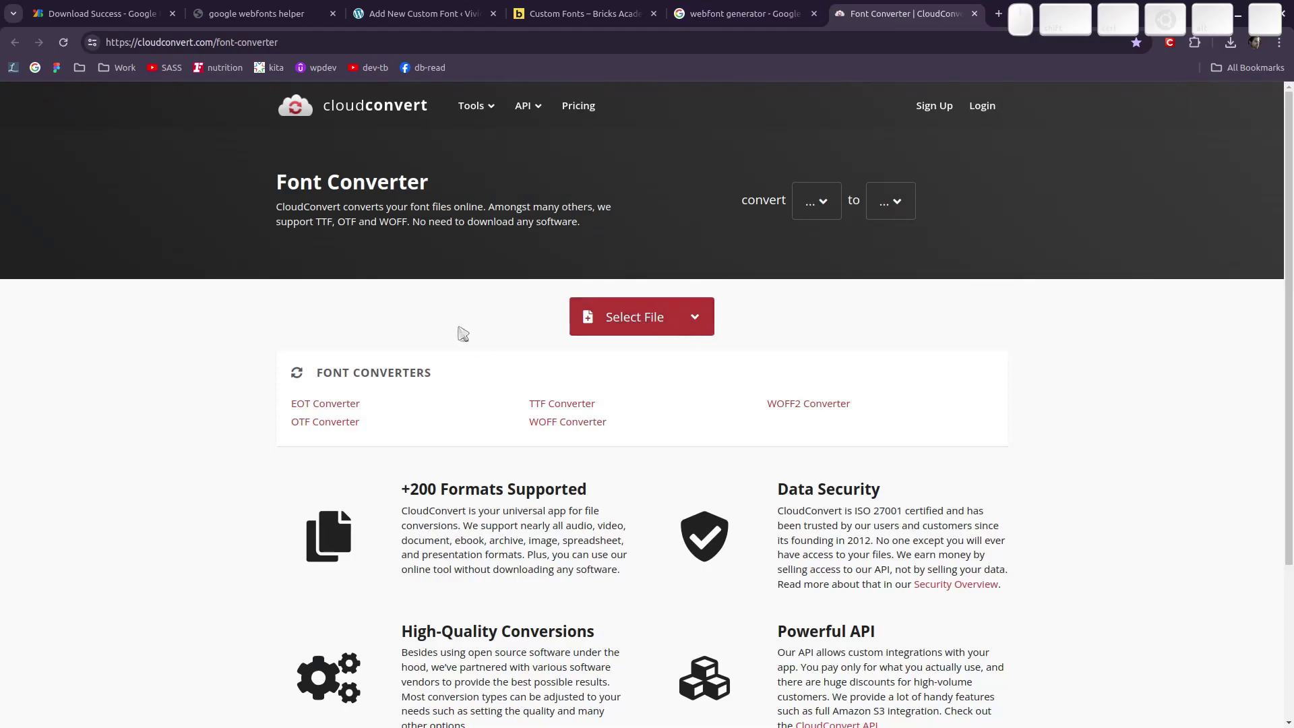
- Return to the Add New Custom Font page and review the font name and the available font weights
{"action": "left_click", "coordinate": [404, 13]}
{"action": "left_click", "coordinate": [101, 14]}
{"action": "left_click", "coordinate": [399, 13]}
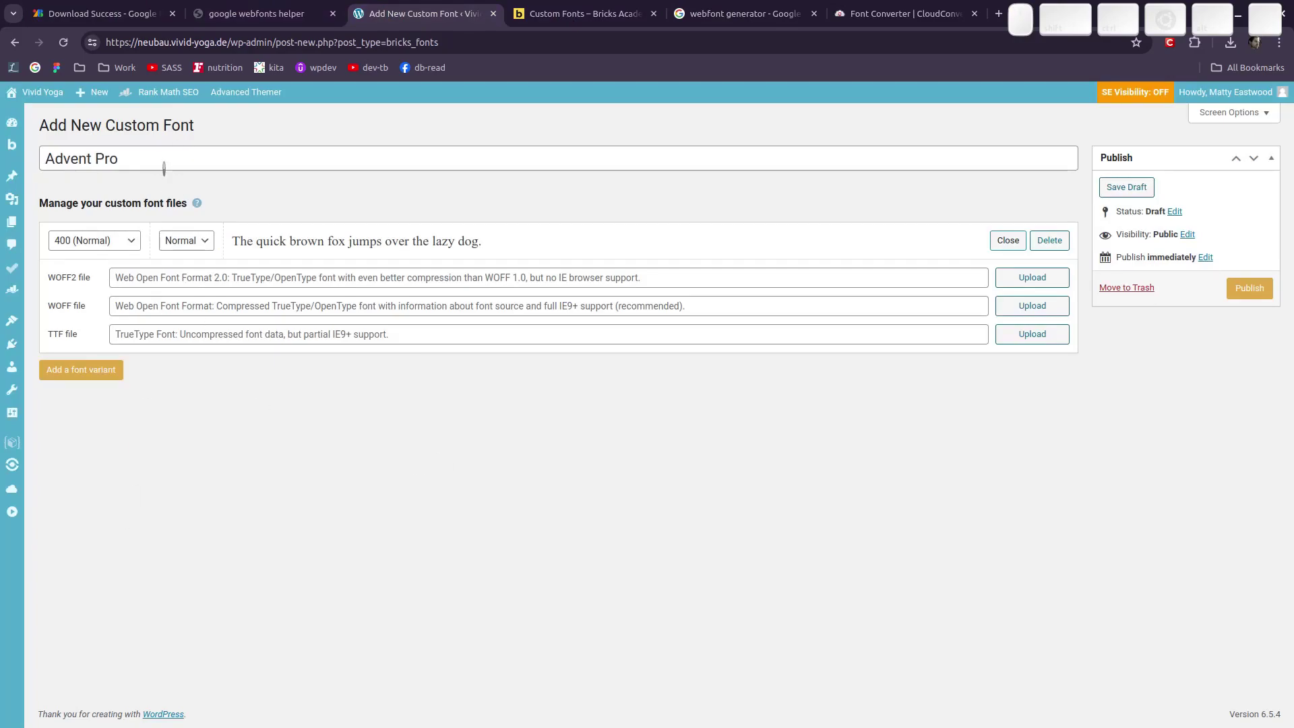
{"action": "triple_click", "coordinate": [119, 159]}
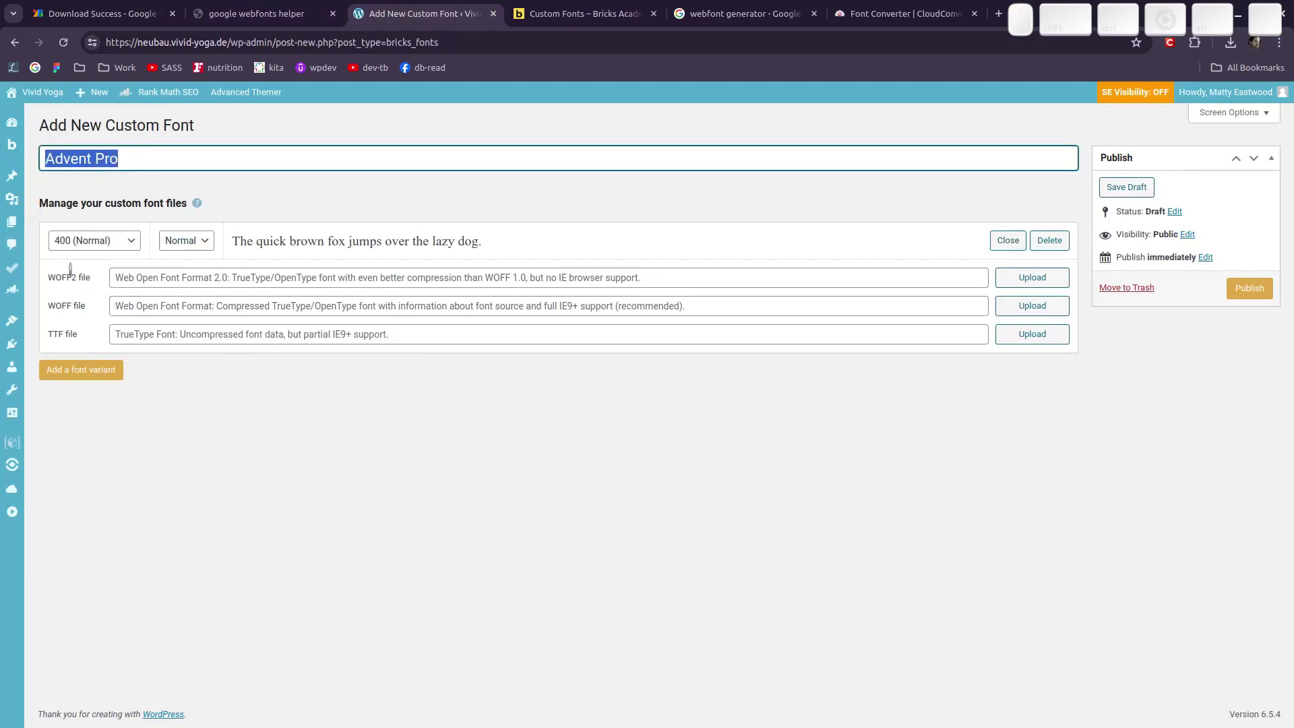
{"action": "left_click", "coordinate": [94, 242]}
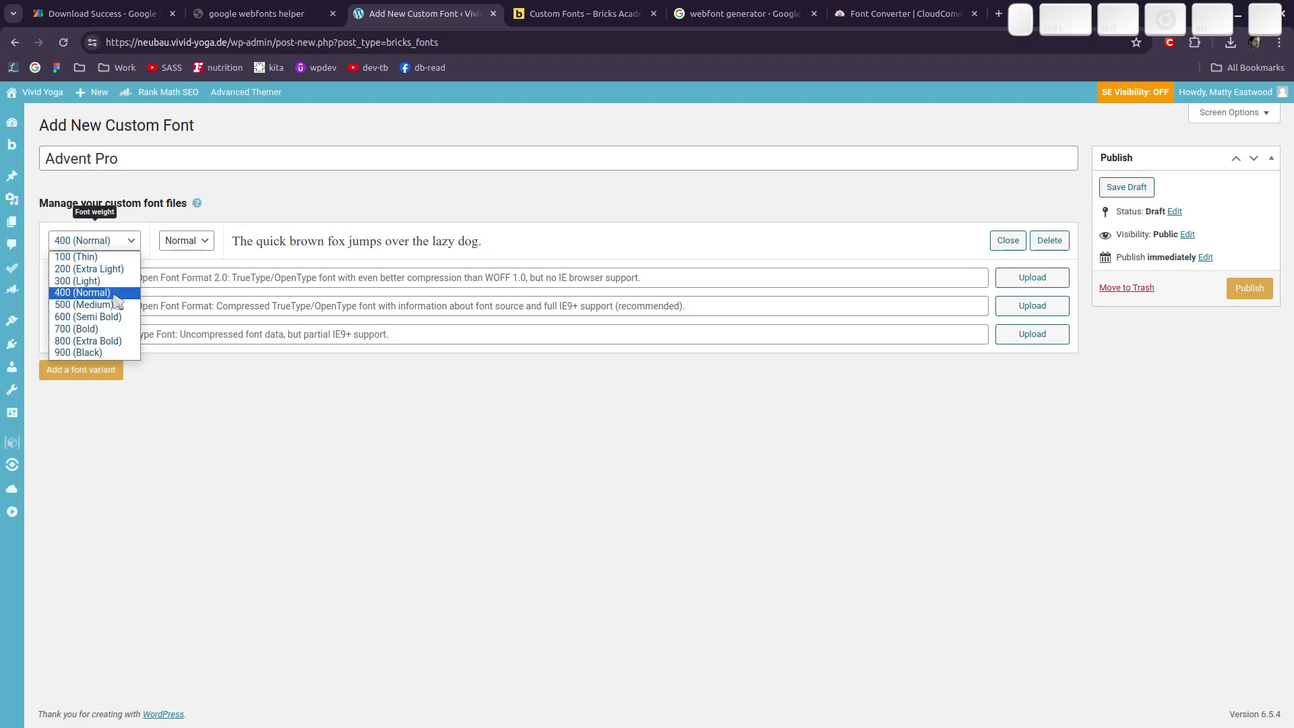
- Compare the TTF files in the static folder with the WOFF2 files in advent-pro-v28-latin.zip and close the archive
{"action": "left_click", "coordinate": [316, 535]}
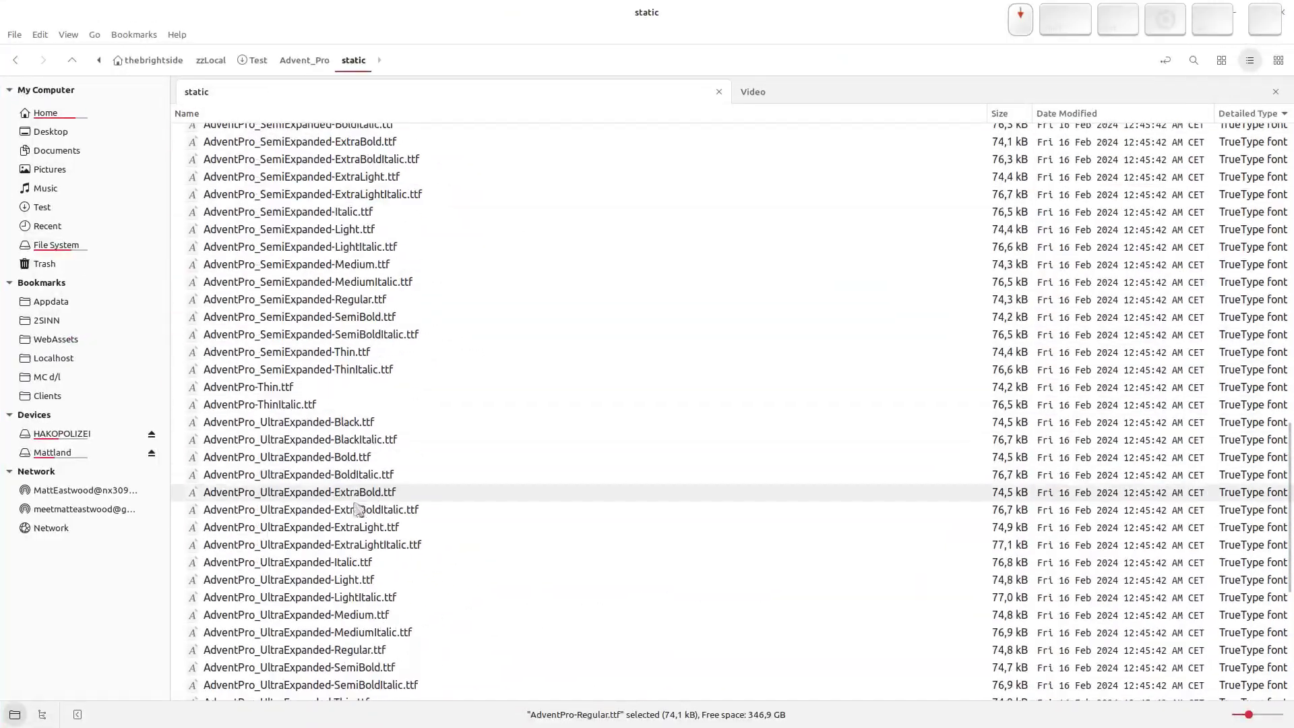
{"action": "scroll", "coordinate": [674, 405], "scroll_direction": "up", "scroll_amount": 5}
{"action": "left_click", "coordinate": [305, 60]}
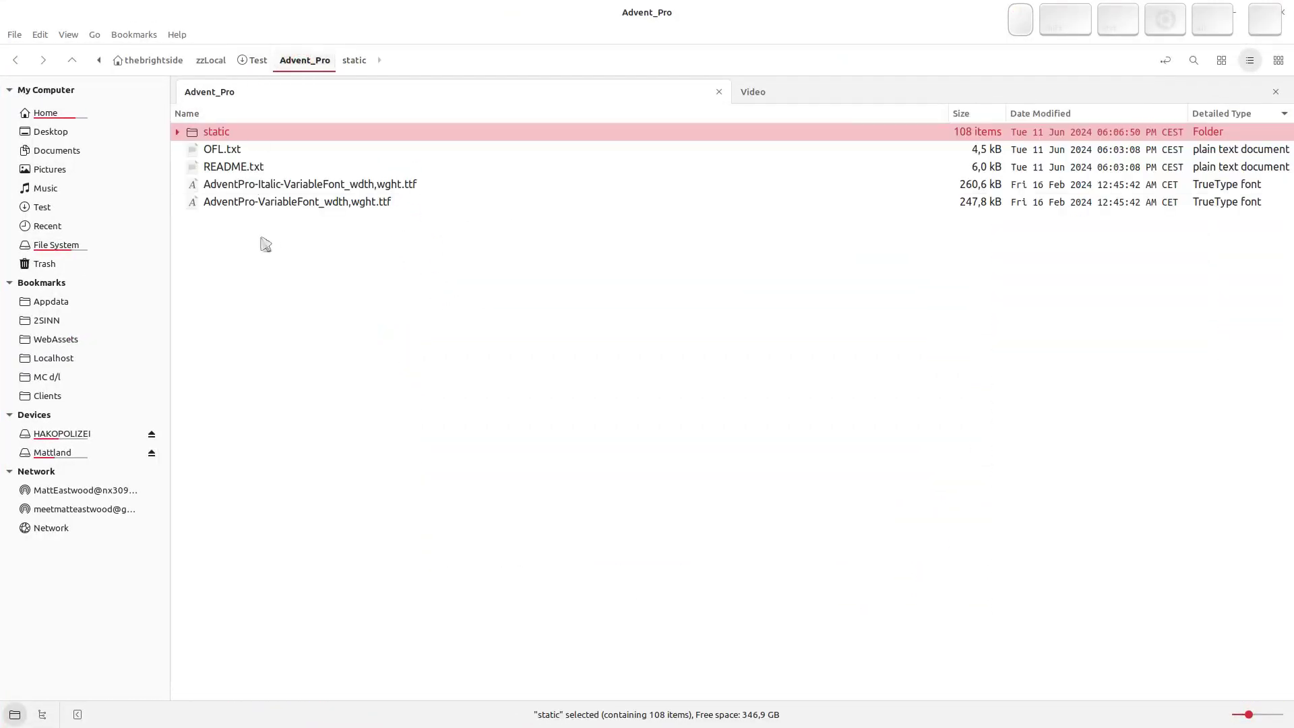
{"action": "left_click", "coordinate": [254, 59]}
{"action": "double_click", "coordinate": [245, 221]}
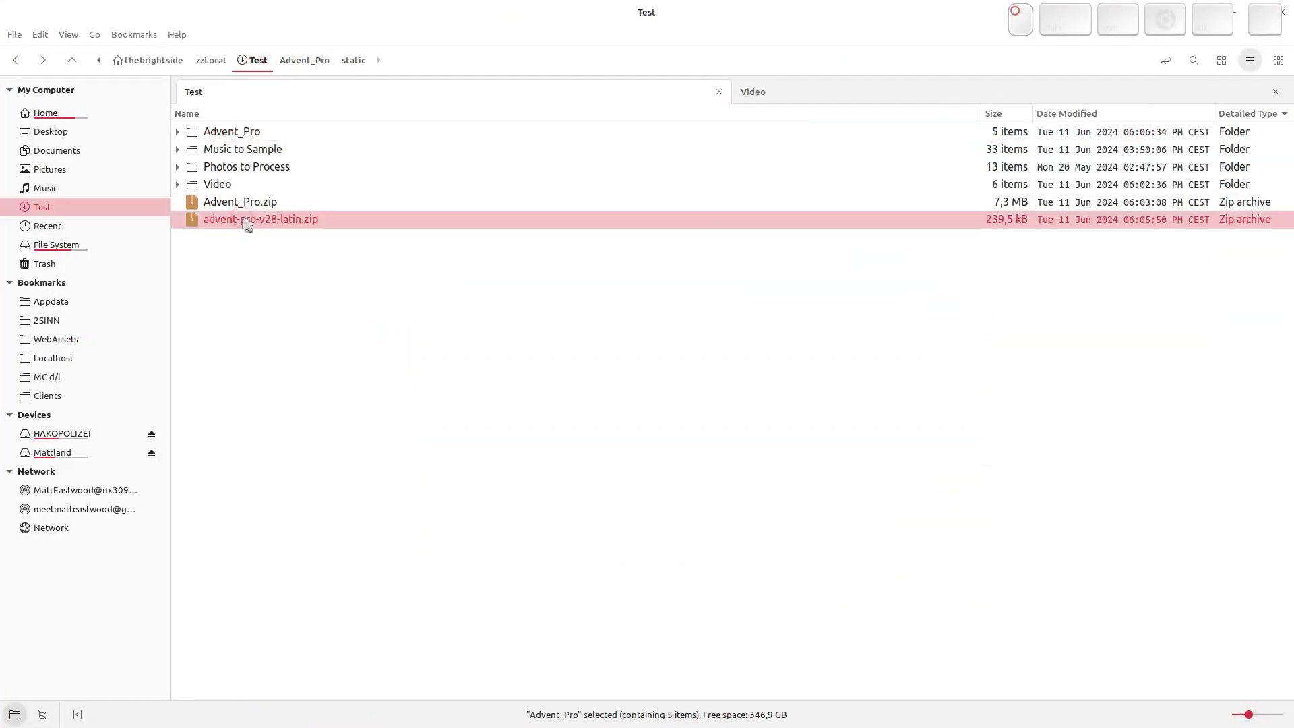
{"action": "left_click", "coordinate": [247, 160]}
{"action": "left_click", "coordinate": [220, 460], "text": "shift"}
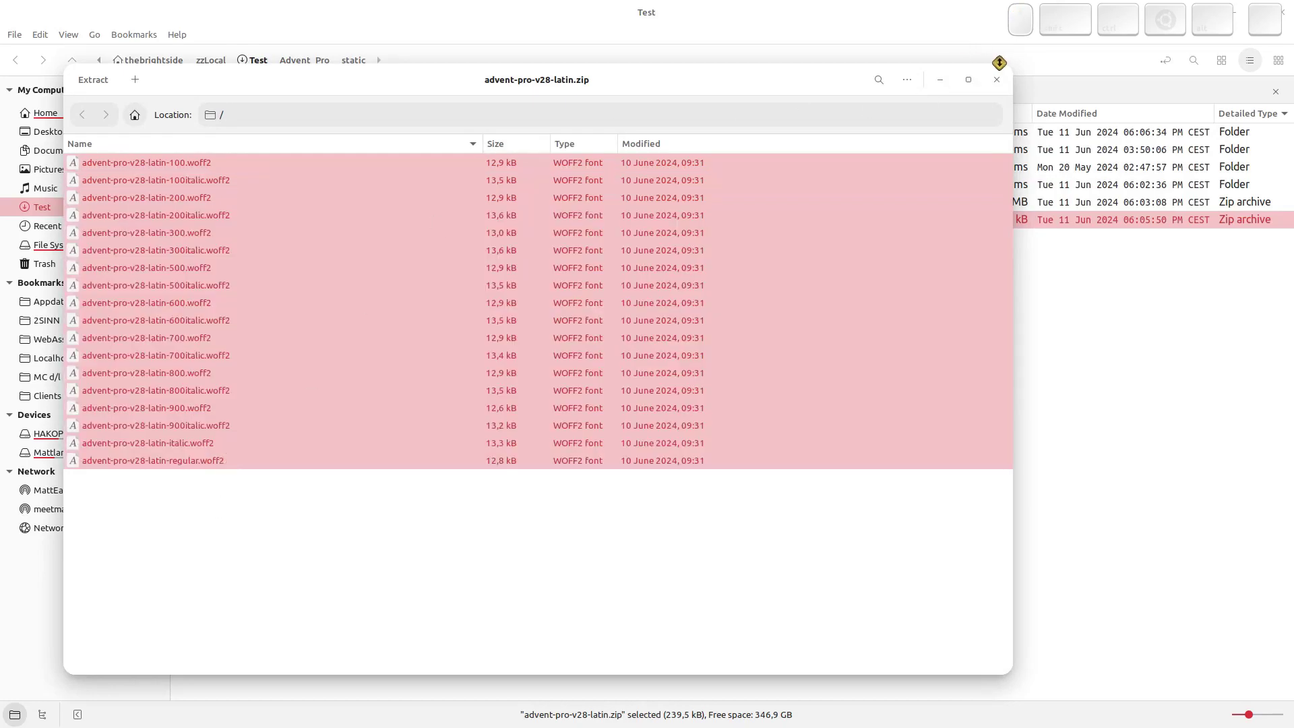
{"action": "left_click", "coordinate": [997, 79]}
- Switch back to the Add New Custom Font page and check the weight and style options of the first variant
{"action": "key", "text": "super"}
{"action": "left_click", "coordinate": [838, 217]}
{"action": "left_click", "coordinate": [125, 244]}
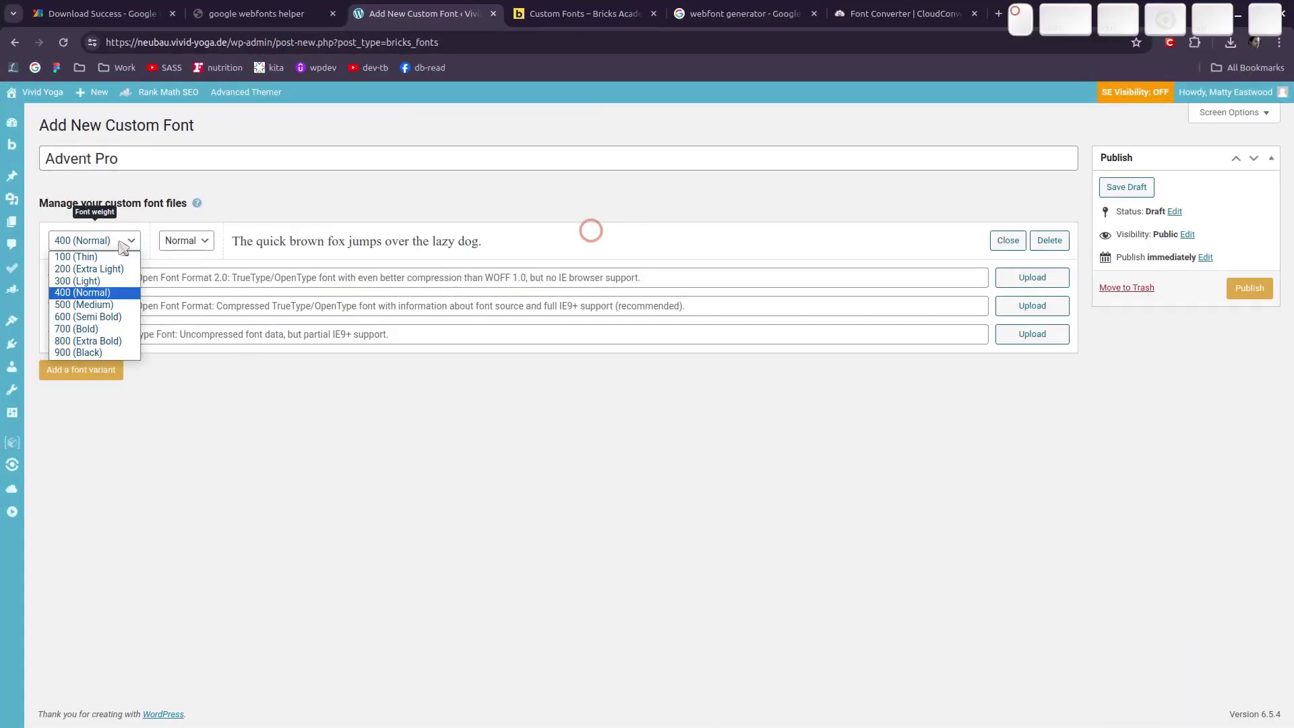
{"action": "left_click", "coordinate": [182, 241]}
{"action": "key", "text": "Escape"}
- Add three more font variants to the Advent Pro custom font and look over the list of variants
{"action": "left_click", "coordinate": [80, 369]}
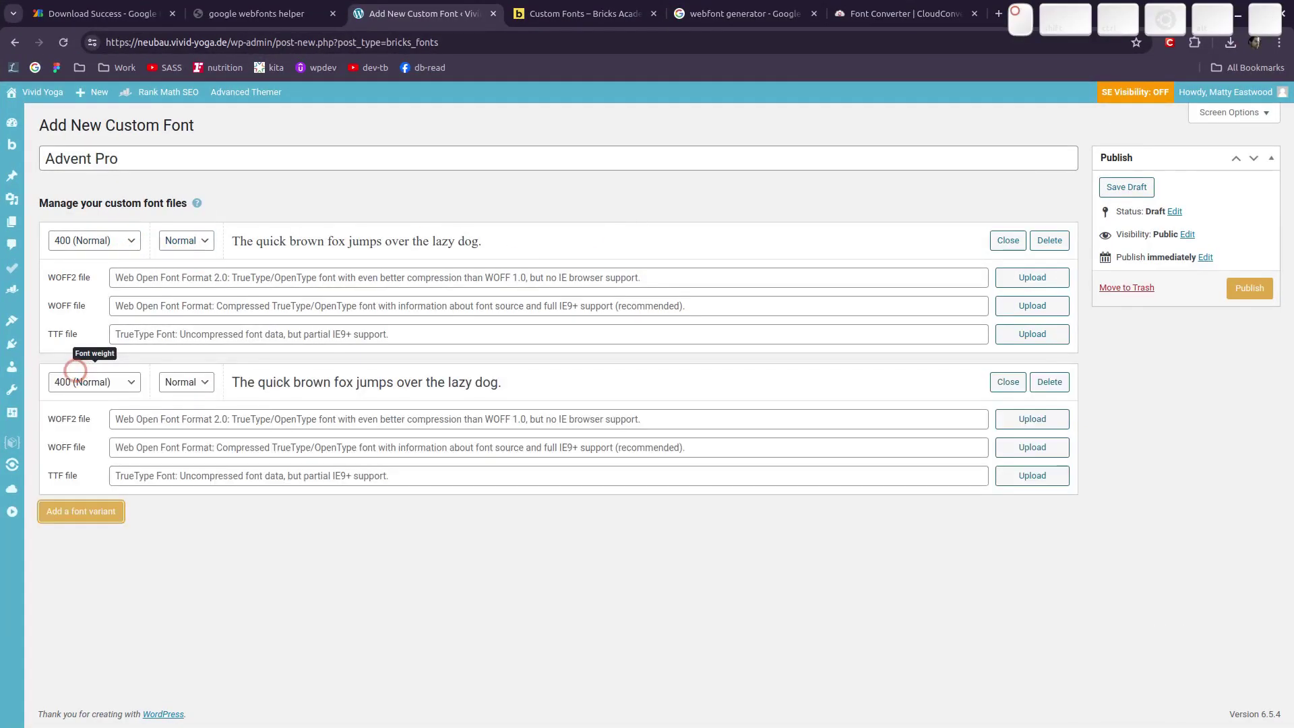
{"action": "left_click", "coordinate": [81, 511]}
{"action": "left_click", "coordinate": [82, 654]}
{"action": "scroll", "coordinate": [361, 528], "scroll_direction": "down", "scroll_amount": 3}
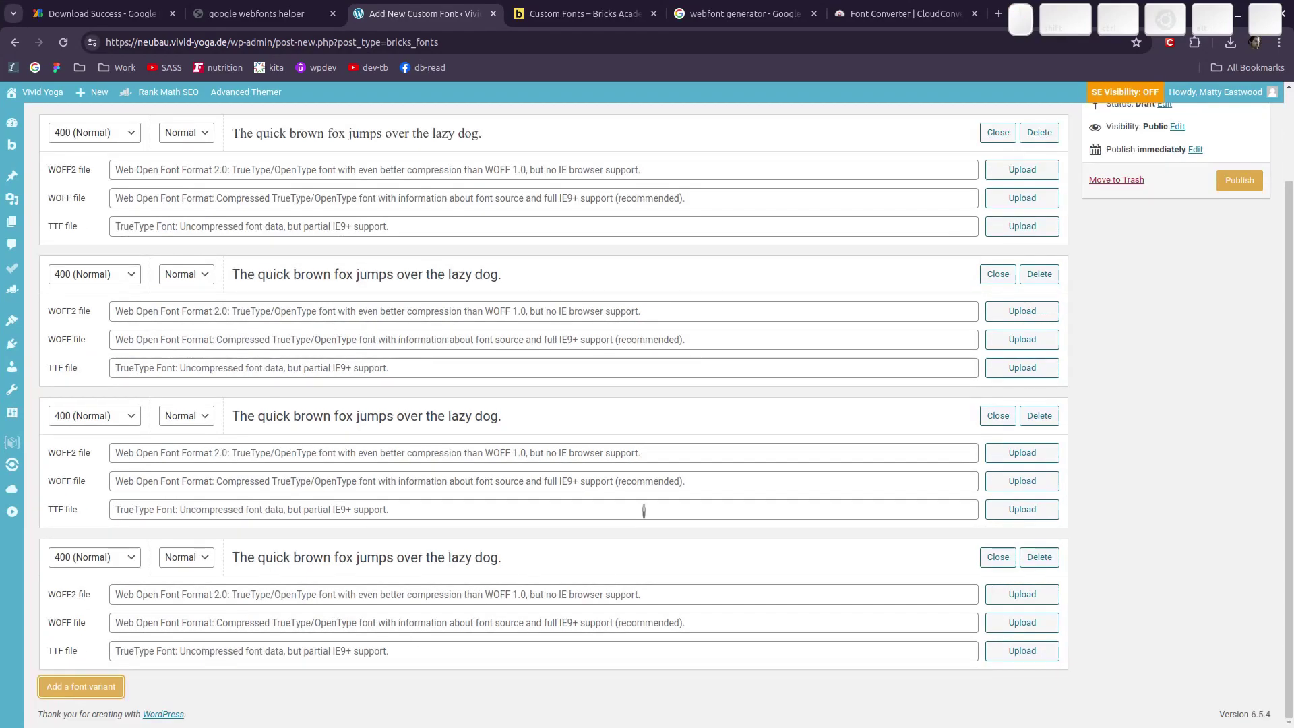
{"action": "scroll", "coordinate": [644, 511], "scroll_direction": "up", "scroll_amount": 2}
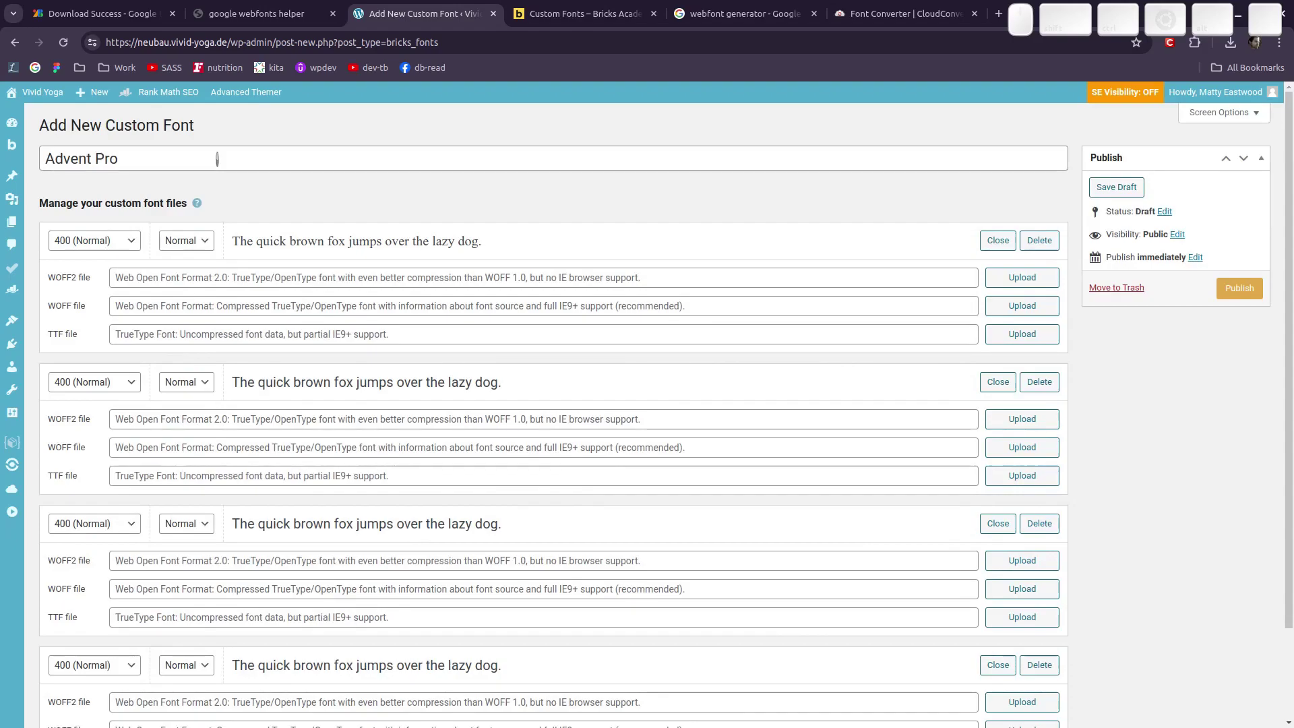
{"action": "scroll", "coordinate": [357, 357], "scroll_direction": "down", "scroll_amount": 2}
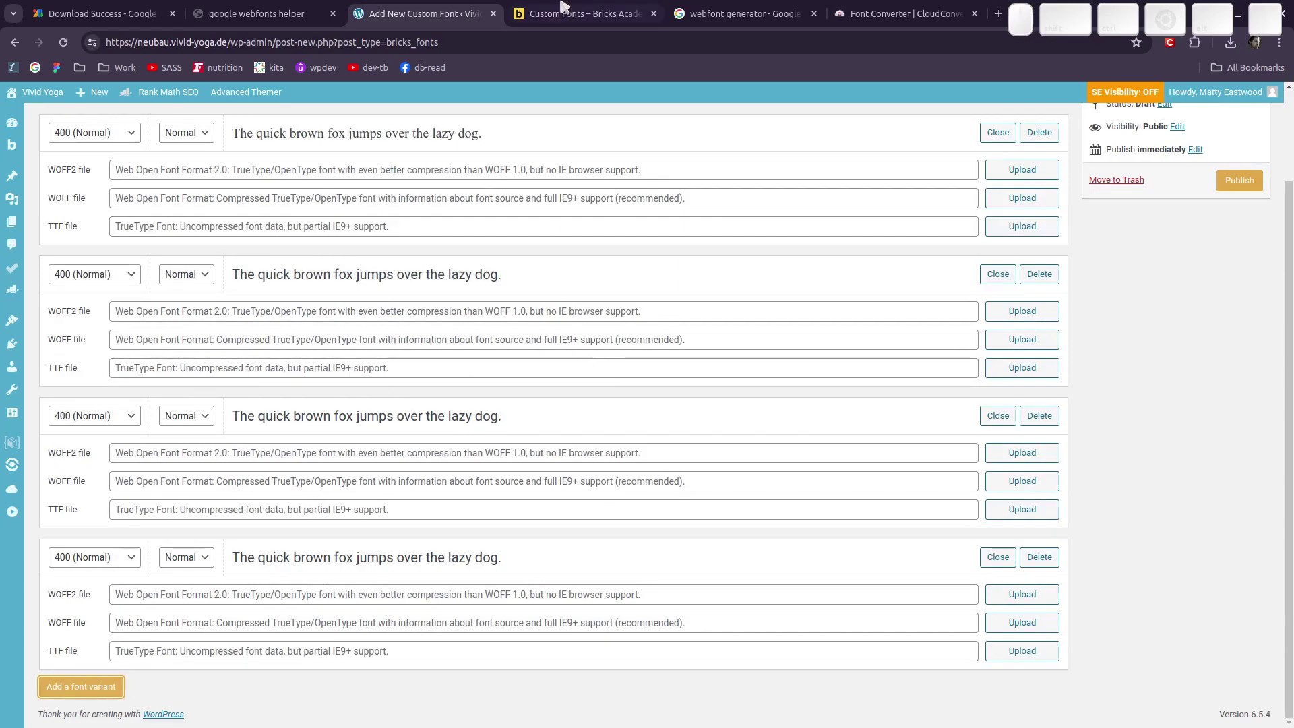
- Search Google for "psychotherapist near me" in a new tab and close that tab
{"action": "key", "text": "ctrl+t"}
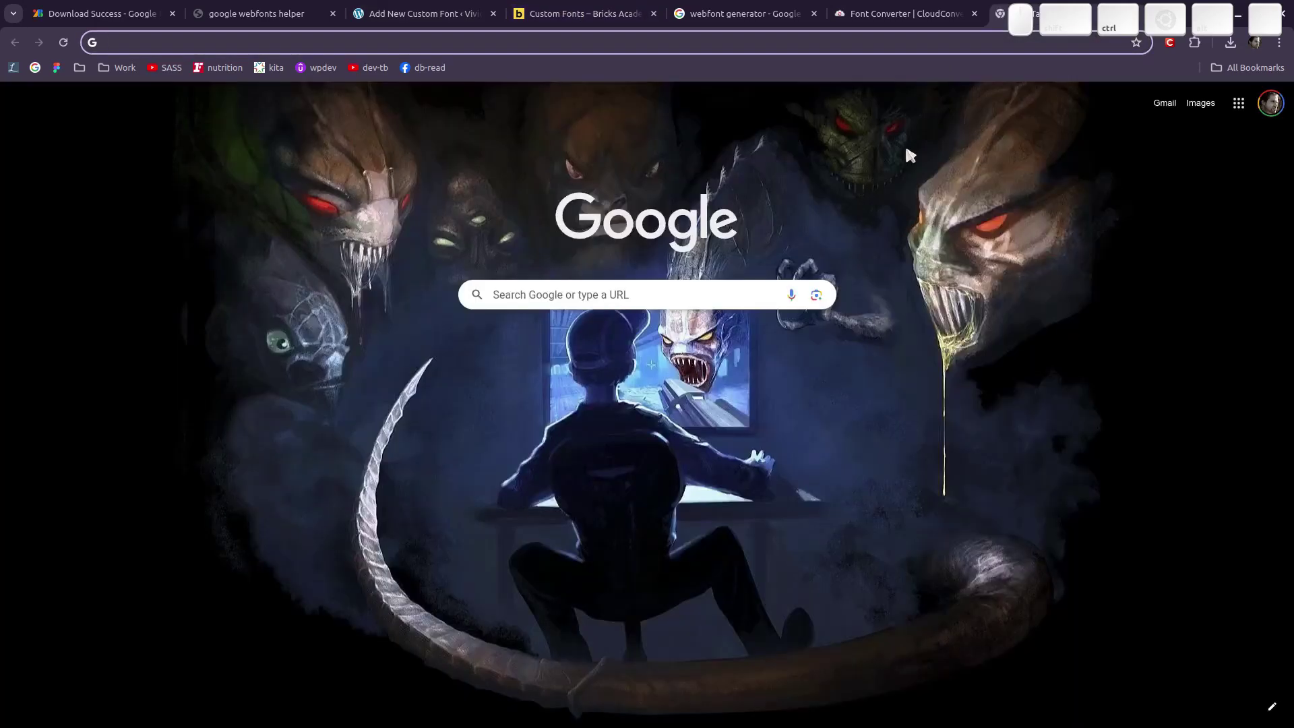
{"action": "type", "text": "psychother"}
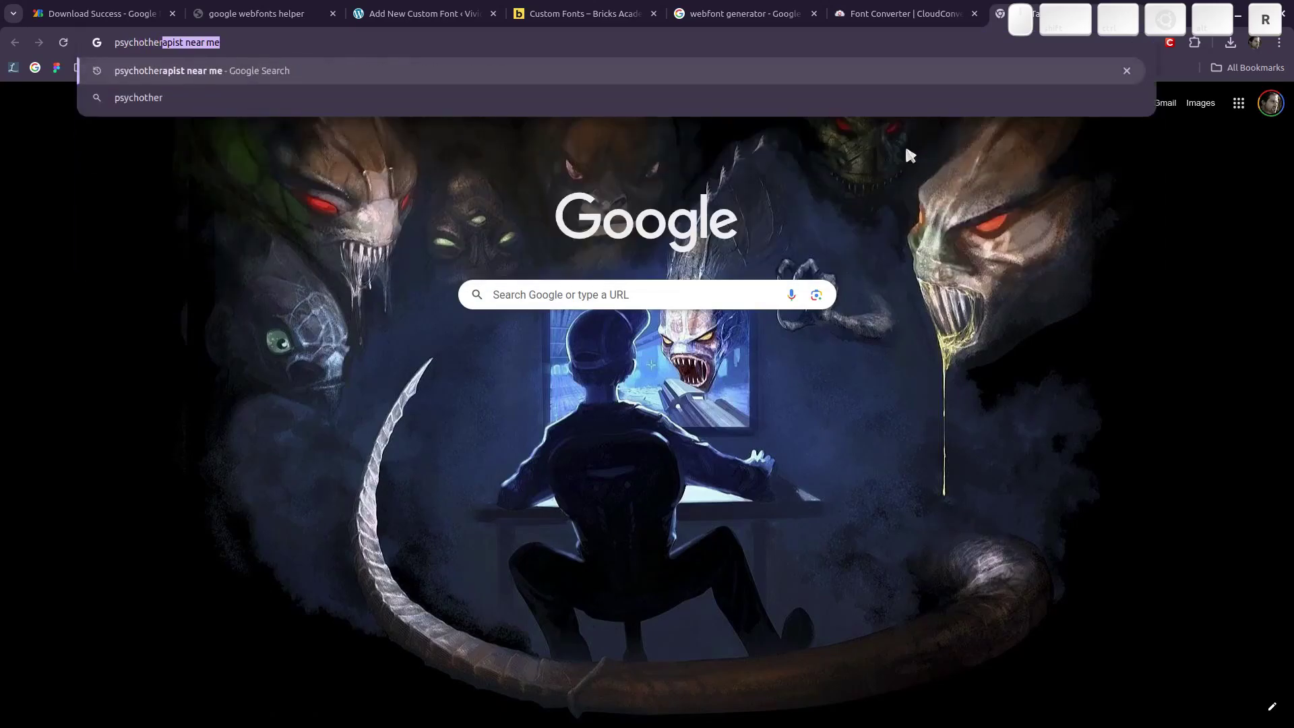
{"action": "key", "text": "Return"}
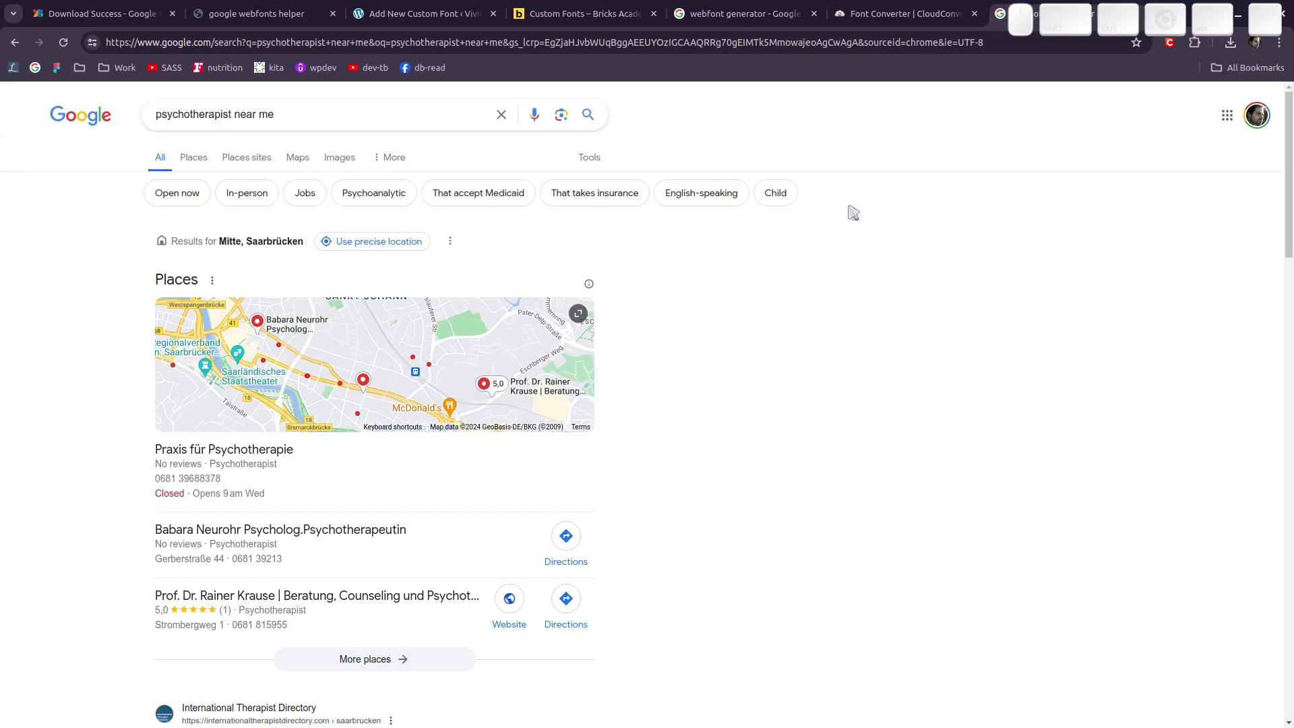
{"action": "left_click", "coordinate": [839, 42]}
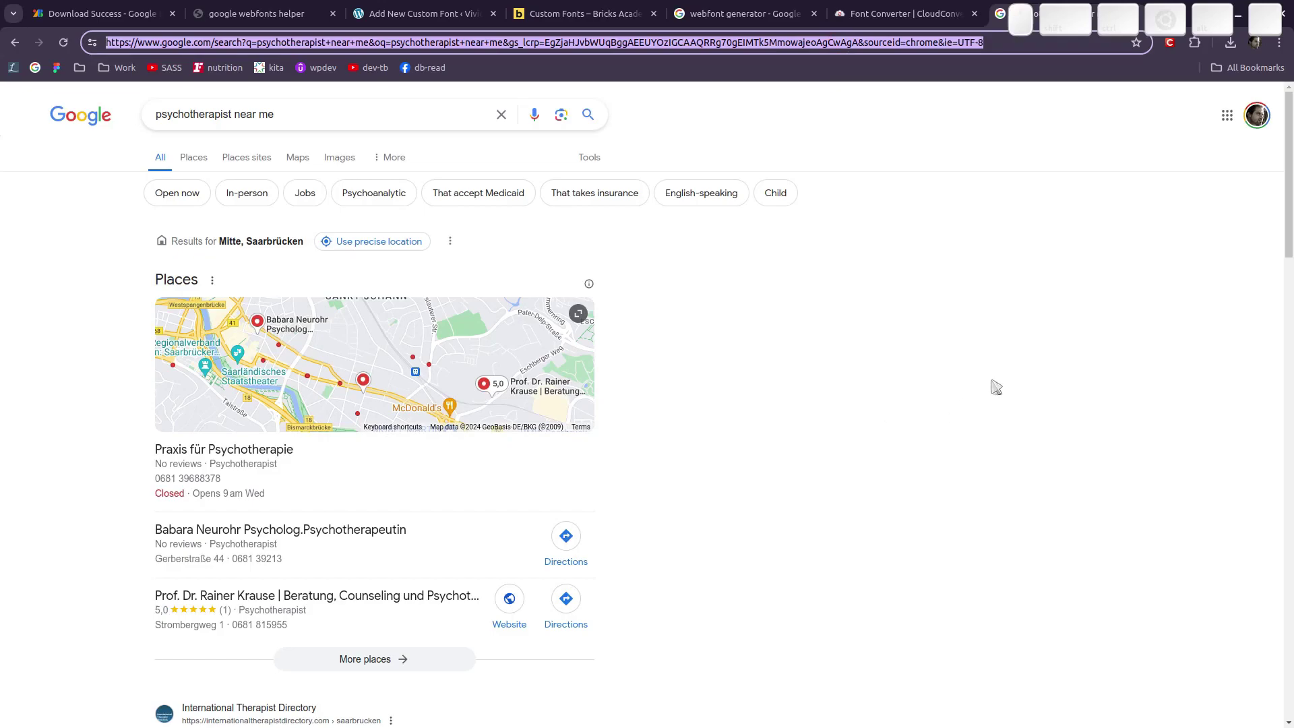
{"action": "key", "text": "ctrl+w"}
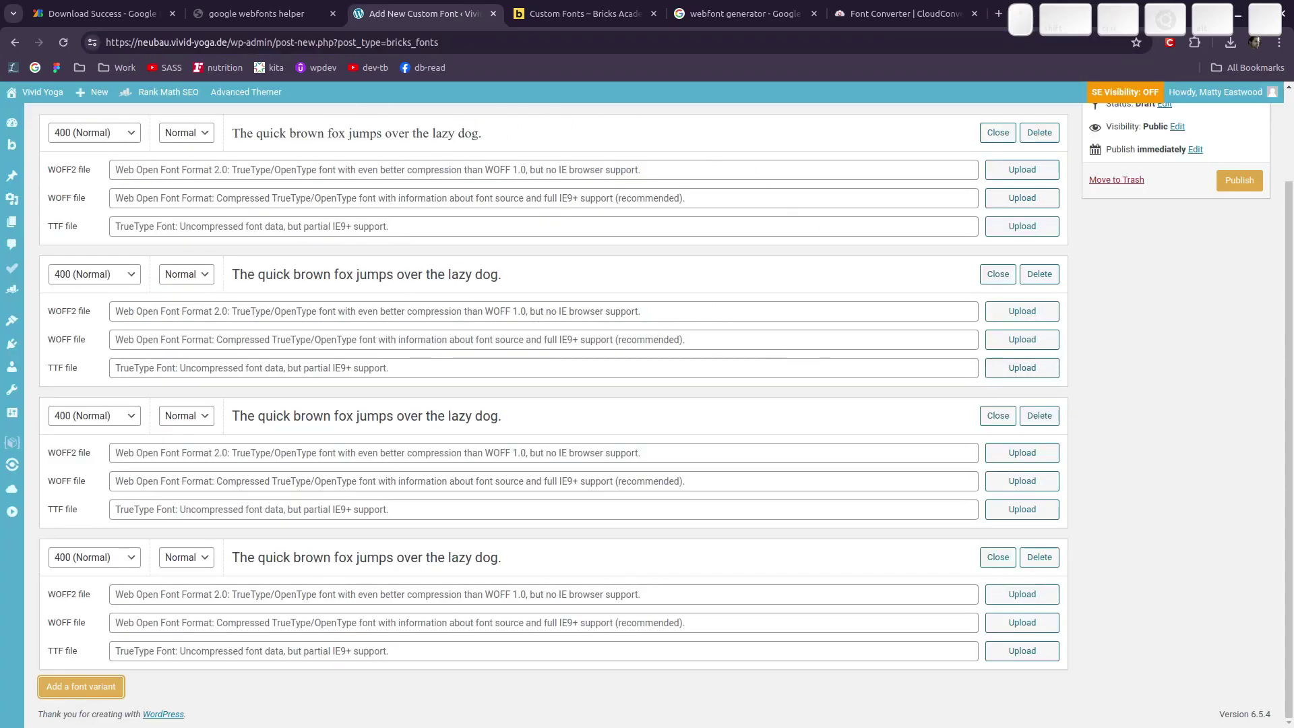
- Look through the open Facebook, google webfonts helper and ZZ Top tour pages and bring up the Web Font Loader site
{"action": "left_click_drag", "start_coordinate": [63, 724], "coordinate": [81, 9]}
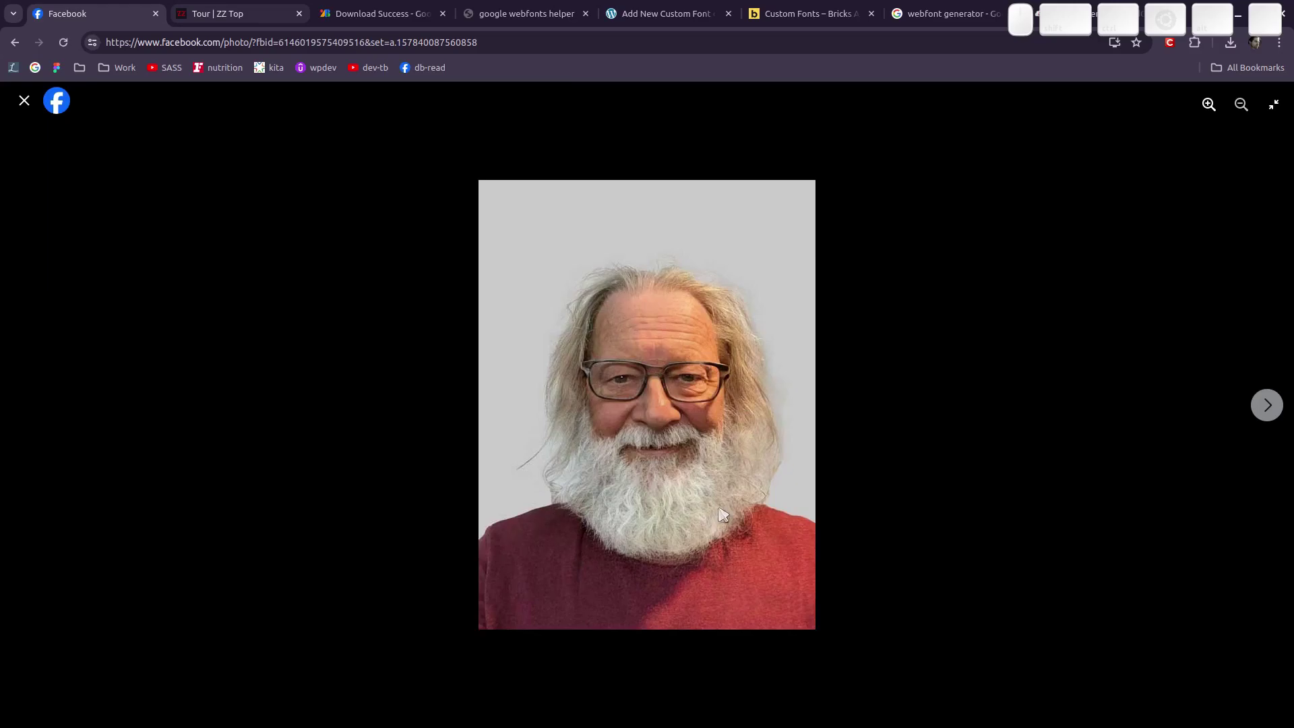
{"action": "key", "text": "ctrl+4"}
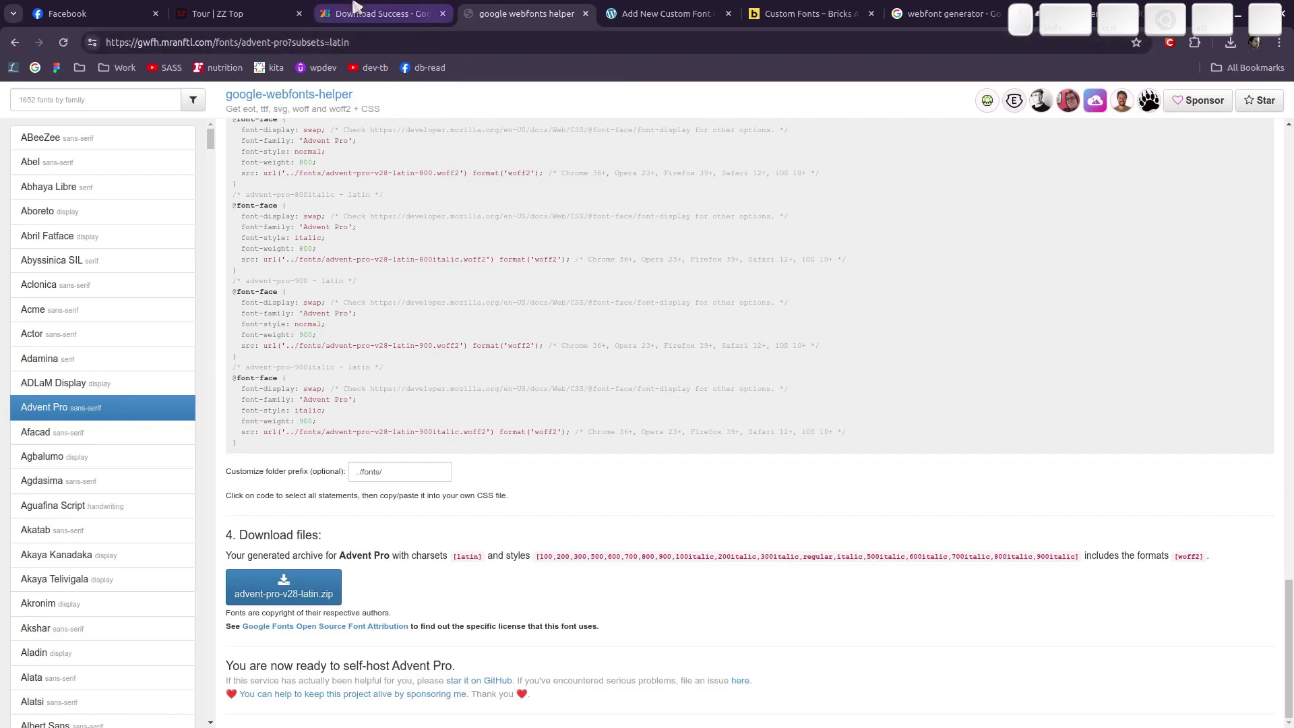
{"action": "left_click", "coordinate": [377, 14]}
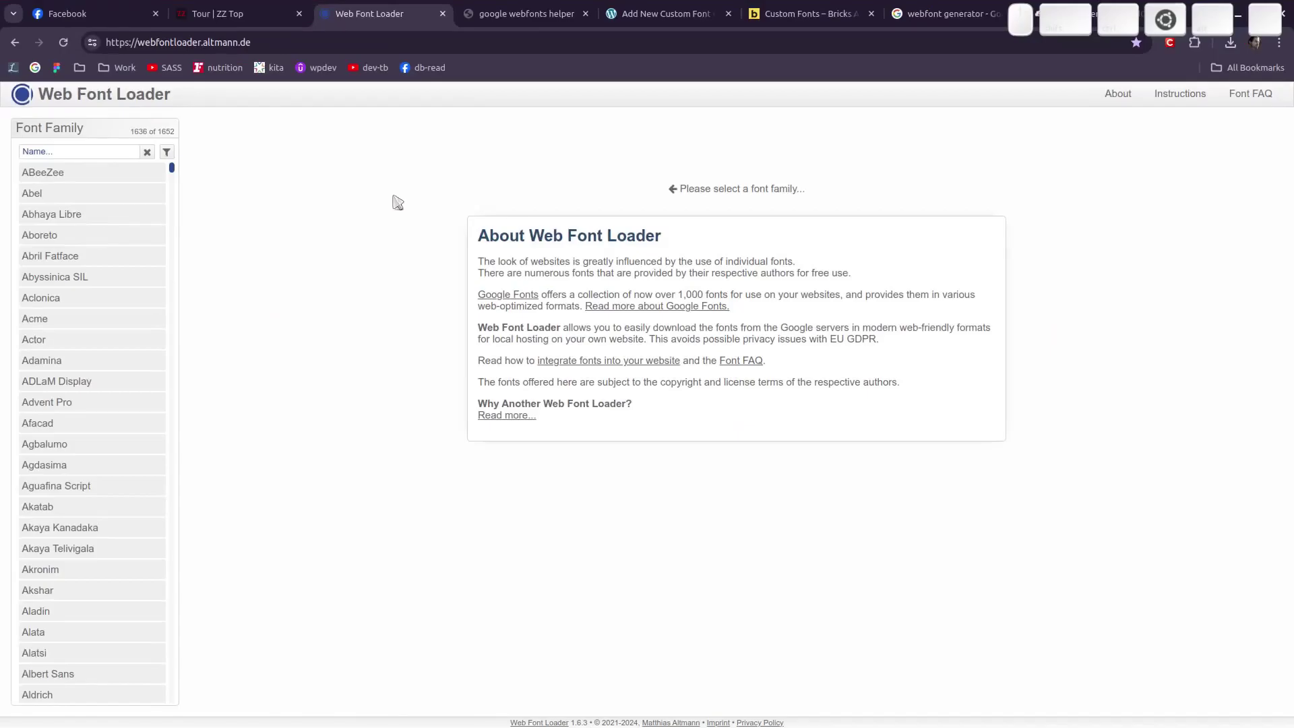
{"action": "left_click", "coordinate": [239, 12]}
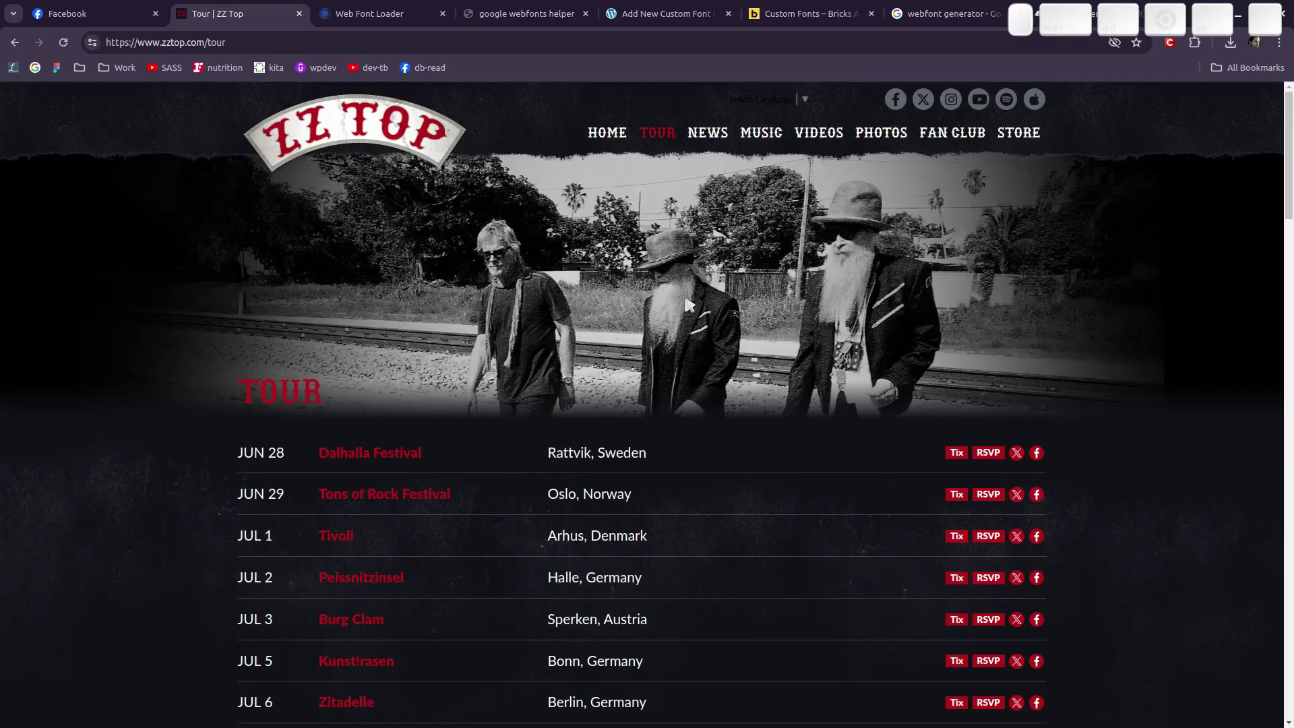
{"action": "left_click", "coordinate": [347, 11]}
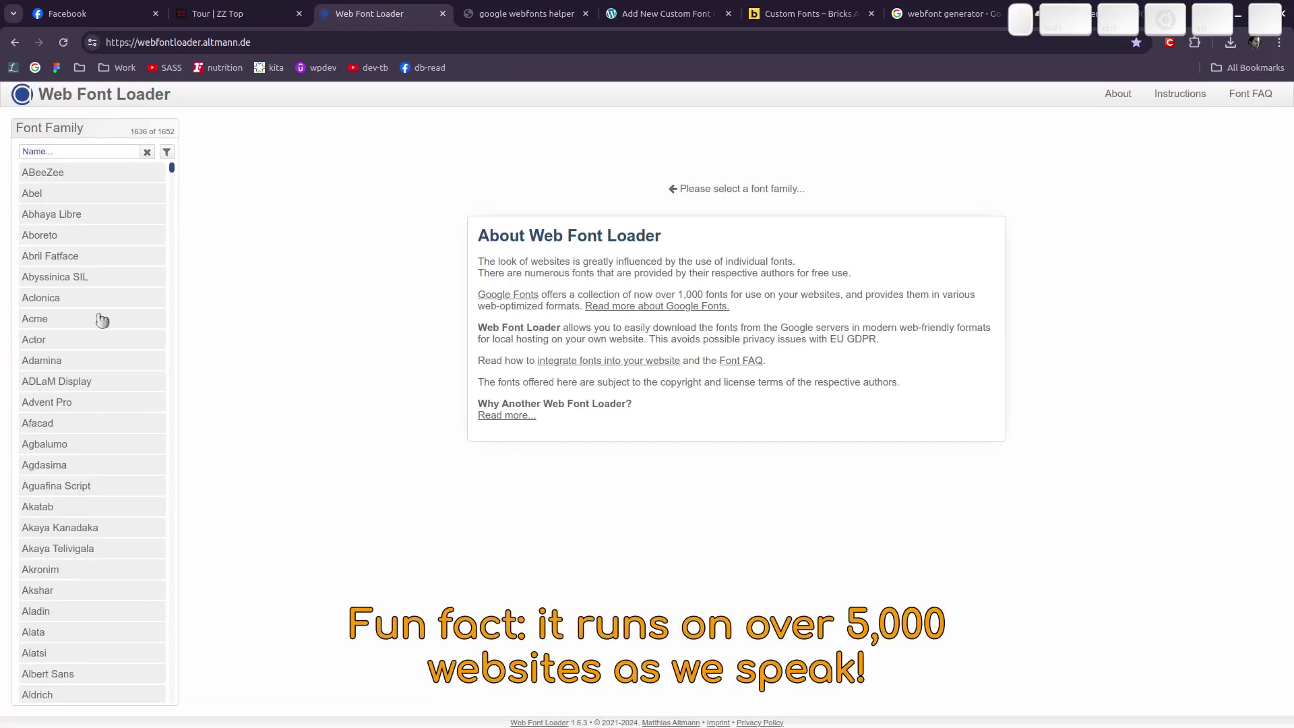
- Revisit the Add New Custom Font page and return to the Web Font Loader site
{"action": "left_click", "coordinate": [674, 13]}
{"action": "mouse_move", "coordinate": [15, 145]}
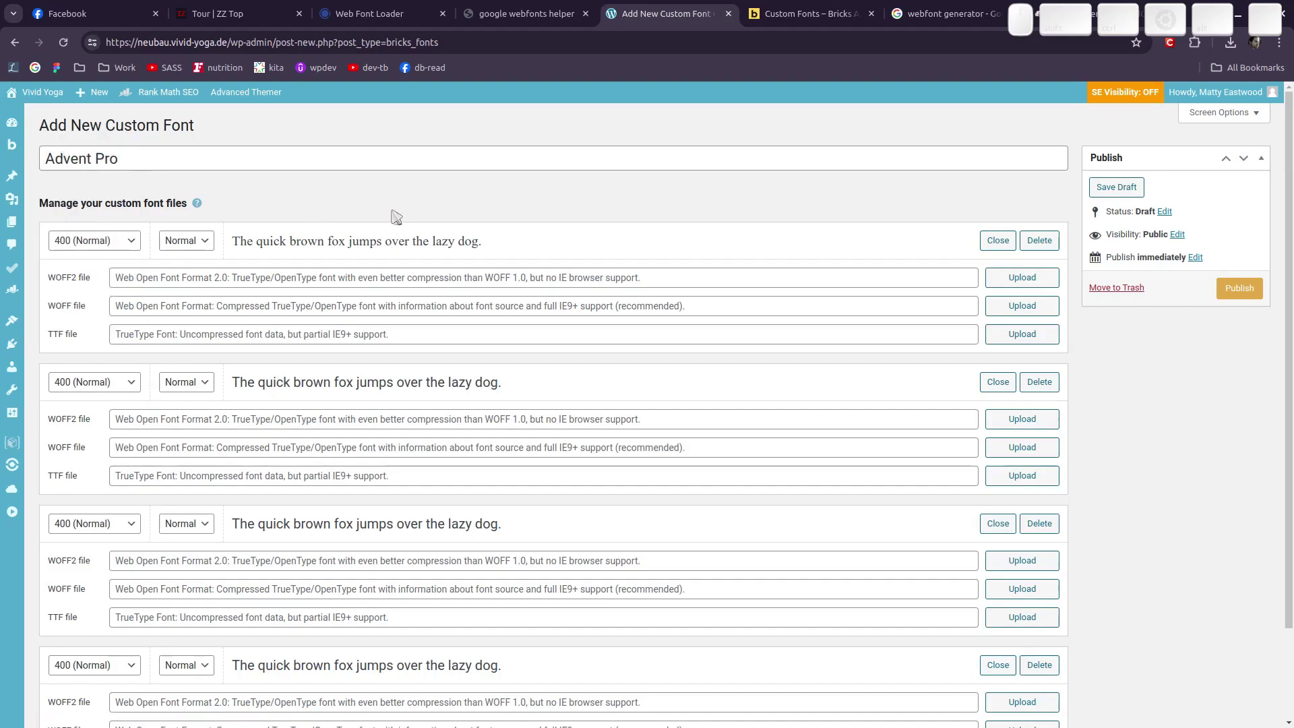
{"action": "left_click", "coordinate": [408, 12]}
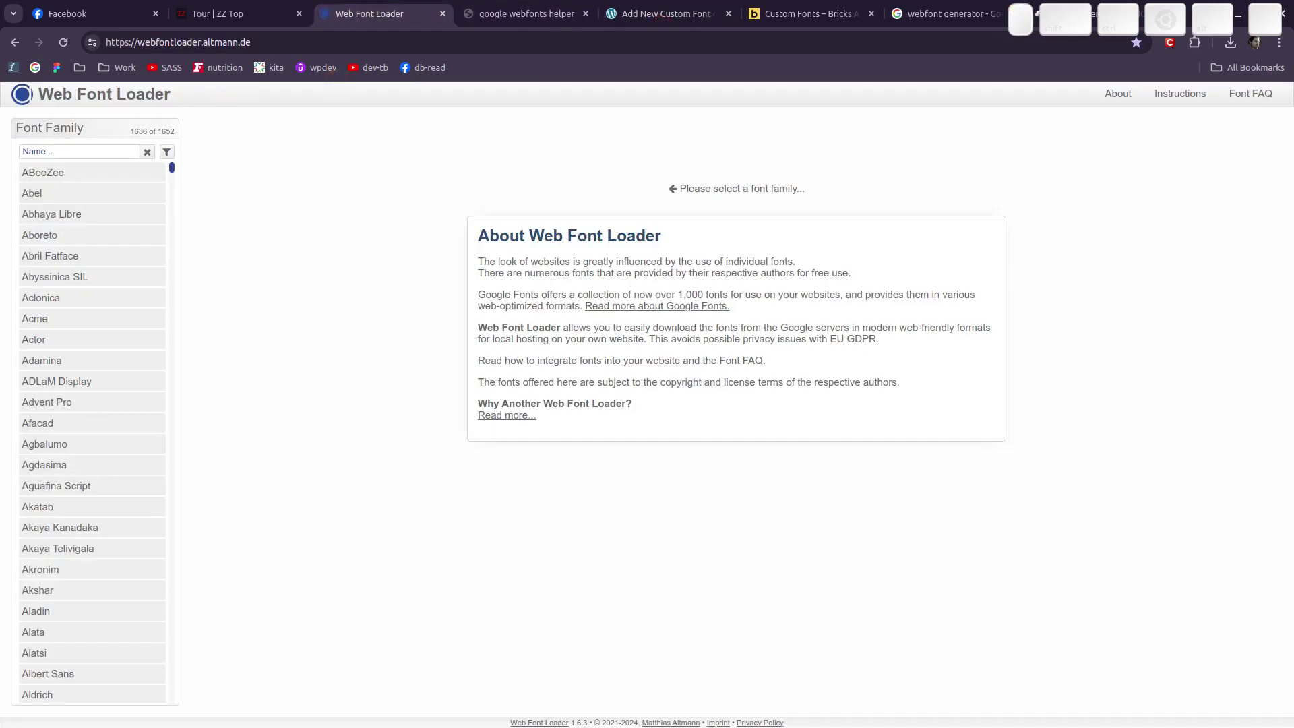
- Open the Web Font Loader instructions at the section on WordPress with Oxygen or Bricks Builder and the "MA Custom Fonts" snippet
{"action": "left_click", "coordinate": [55, 237]}
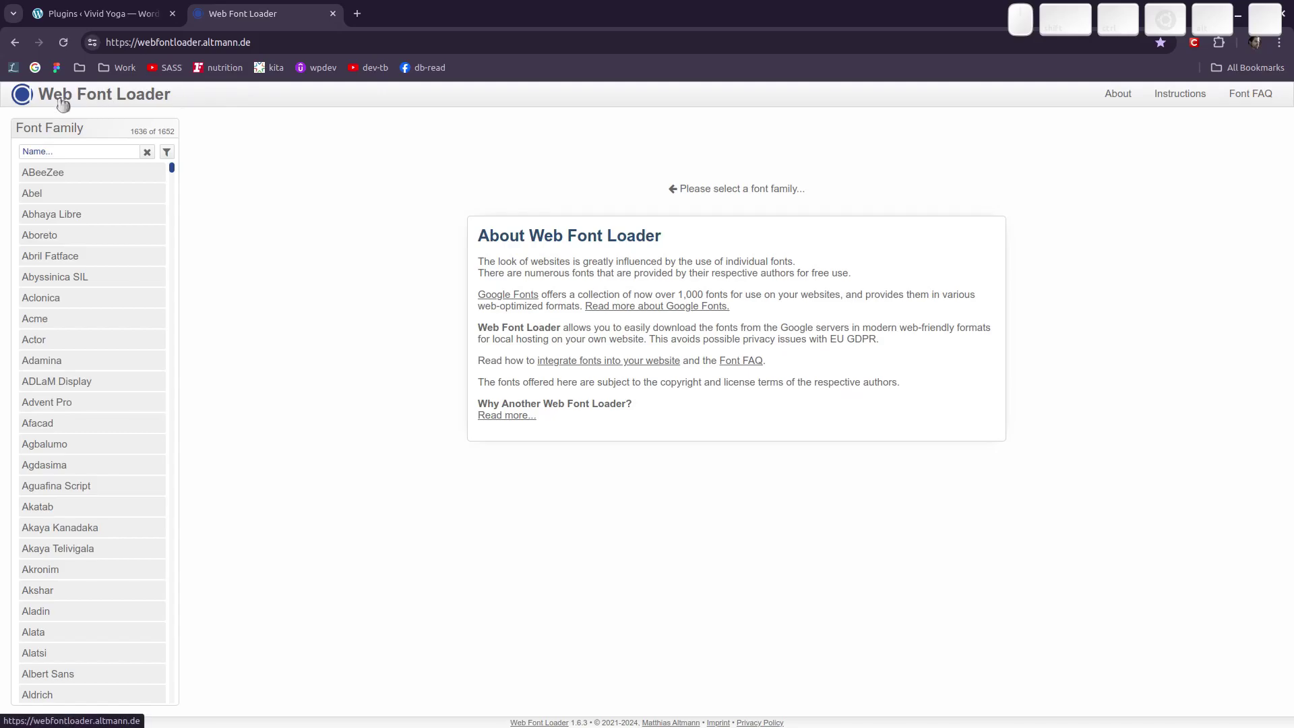
{"action": "left_click", "coordinate": [1178, 97]}
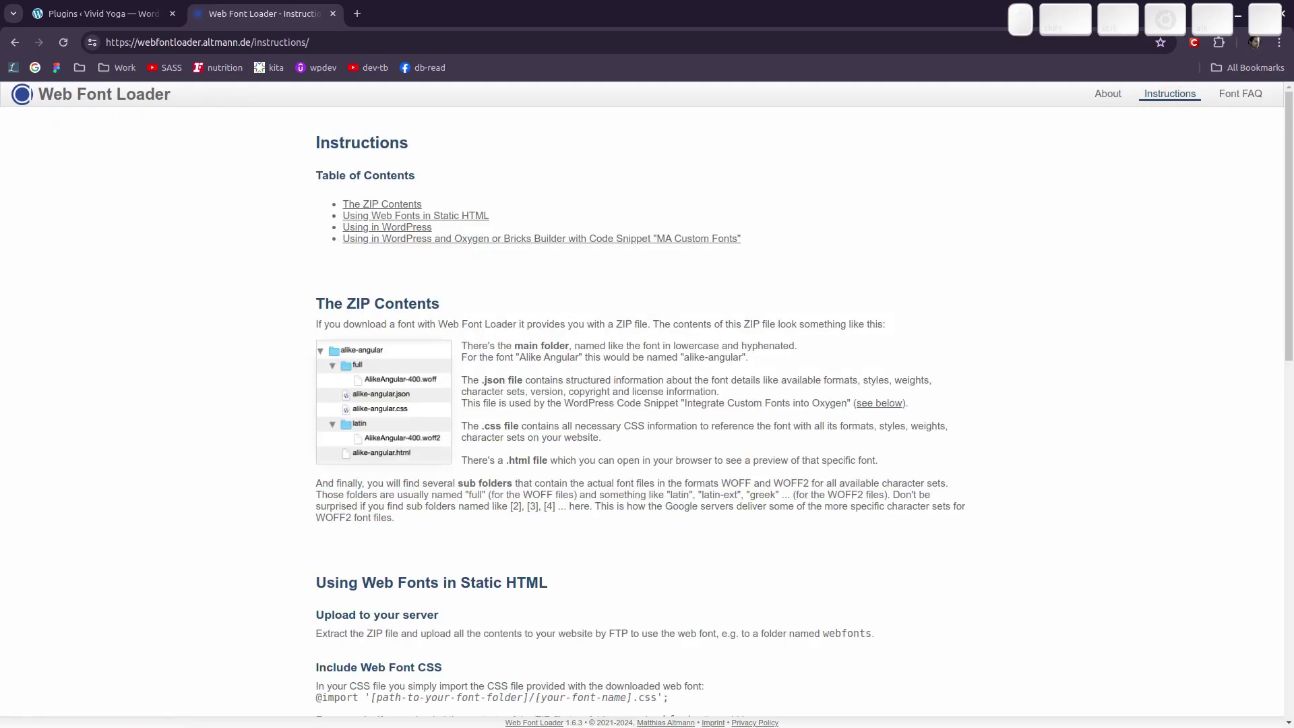
{"action": "left_click", "coordinate": [640, 243]}
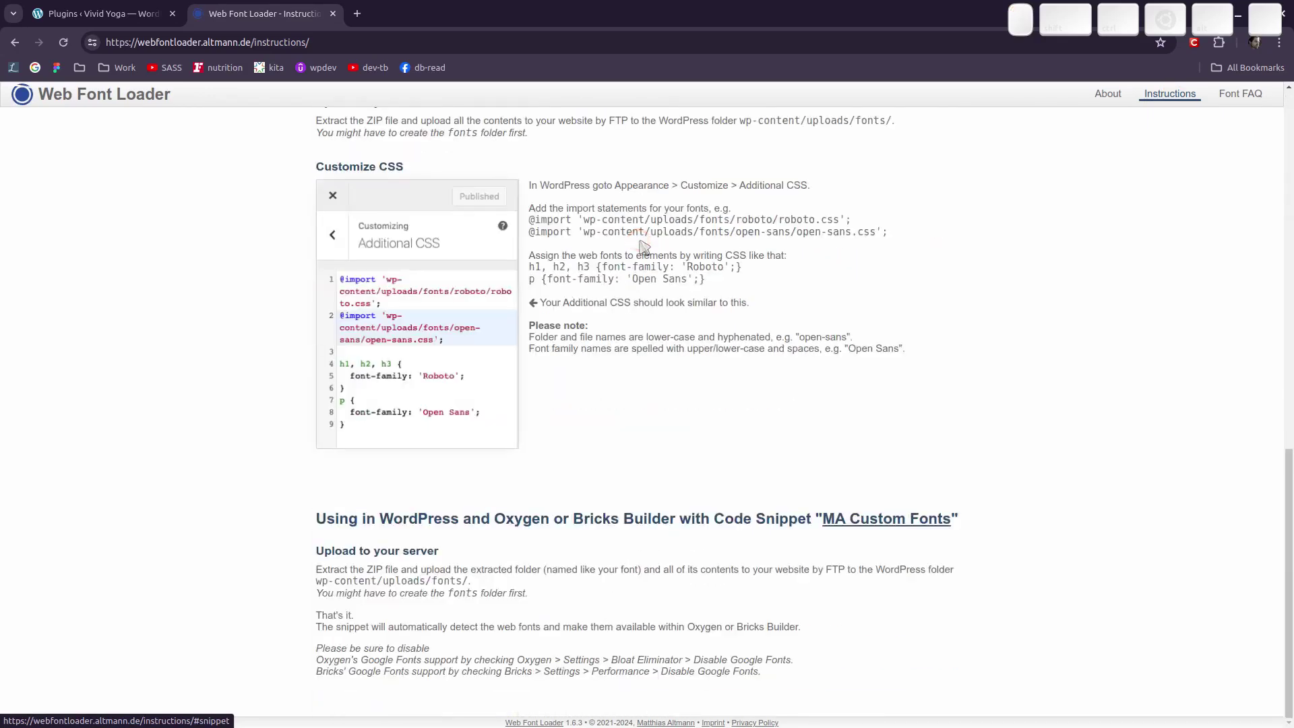
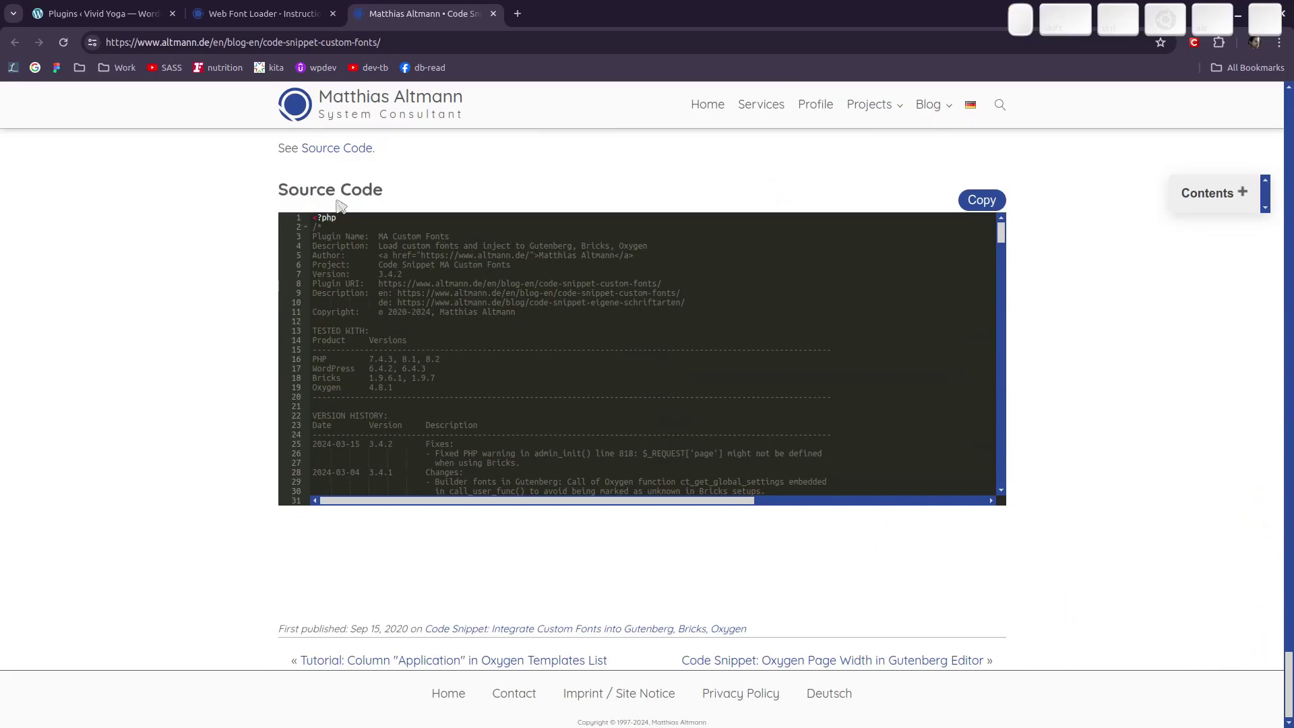
- Copy the full MA Custom Fonts source code and paste it into a new text editor document
{"action": "left_click", "coordinate": [985, 203]}
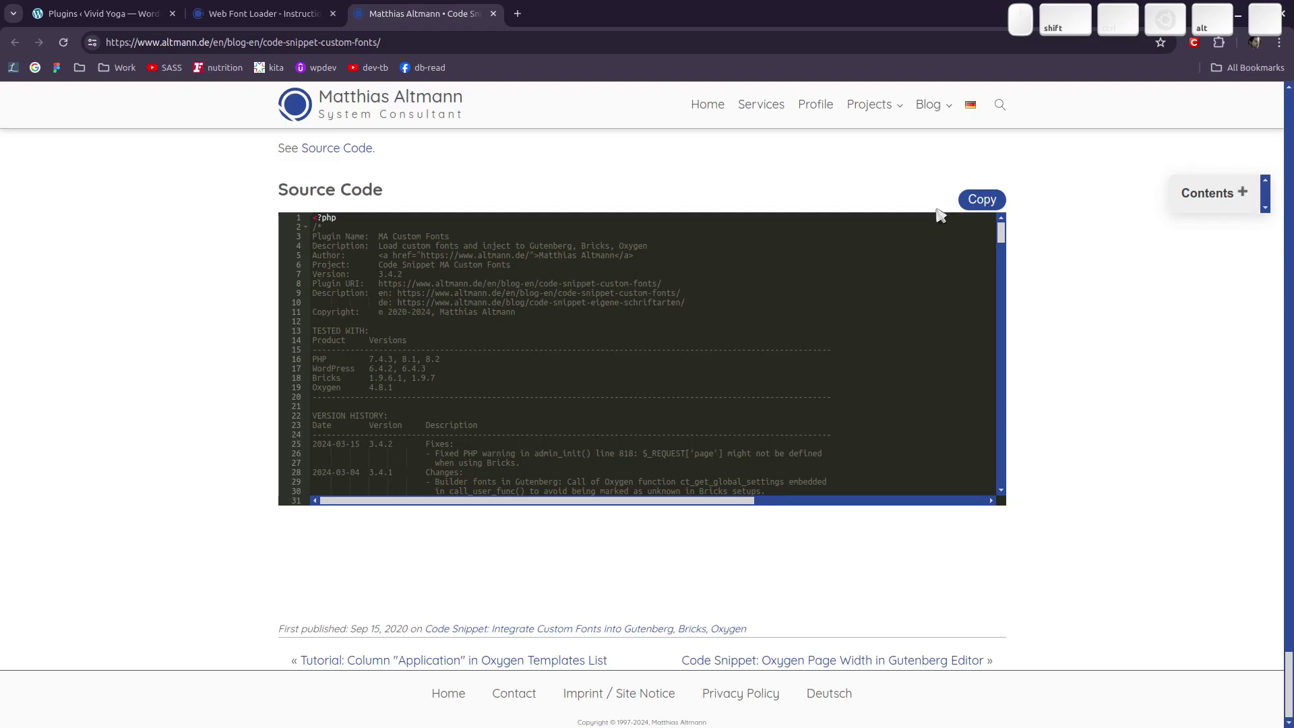
{"action": "key", "text": "shift+alt+m"}
{"action": "key", "text": "ctrl+v"}
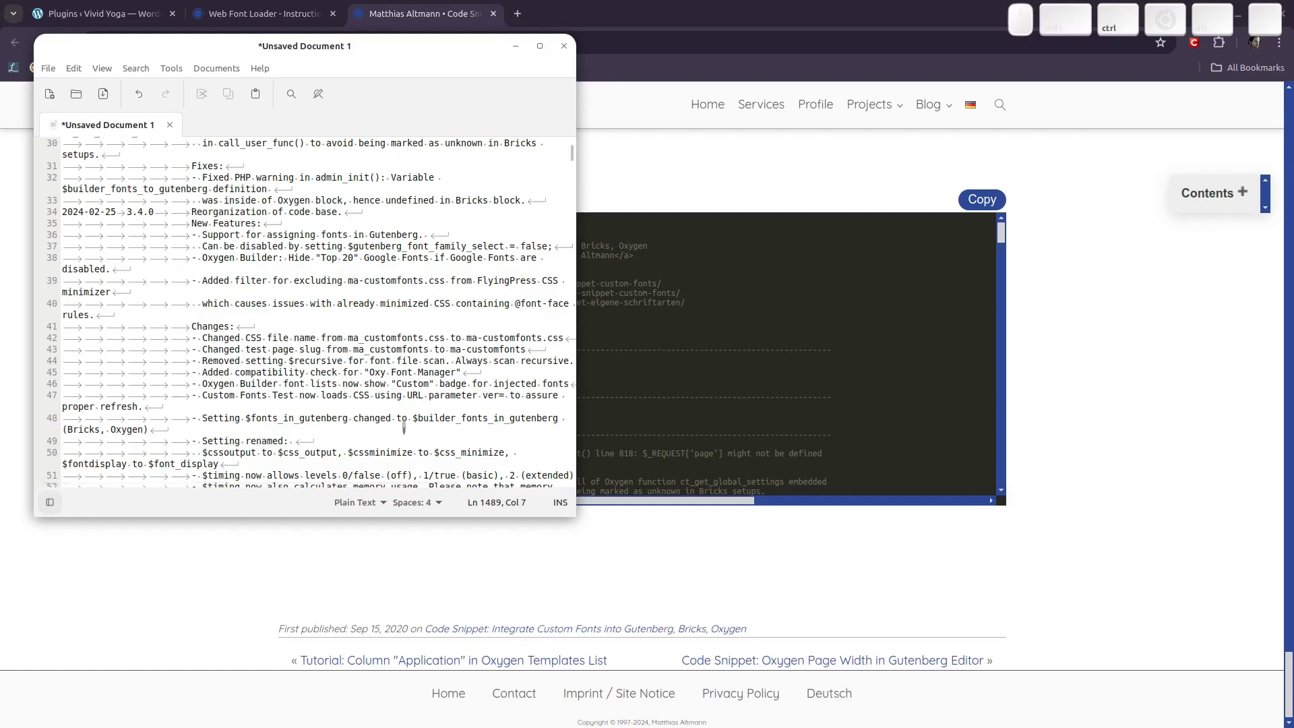
- Save the document as ms-custom-fonts.php in the Test folder
{"action": "key", "text": "ctrl+shift+s"}
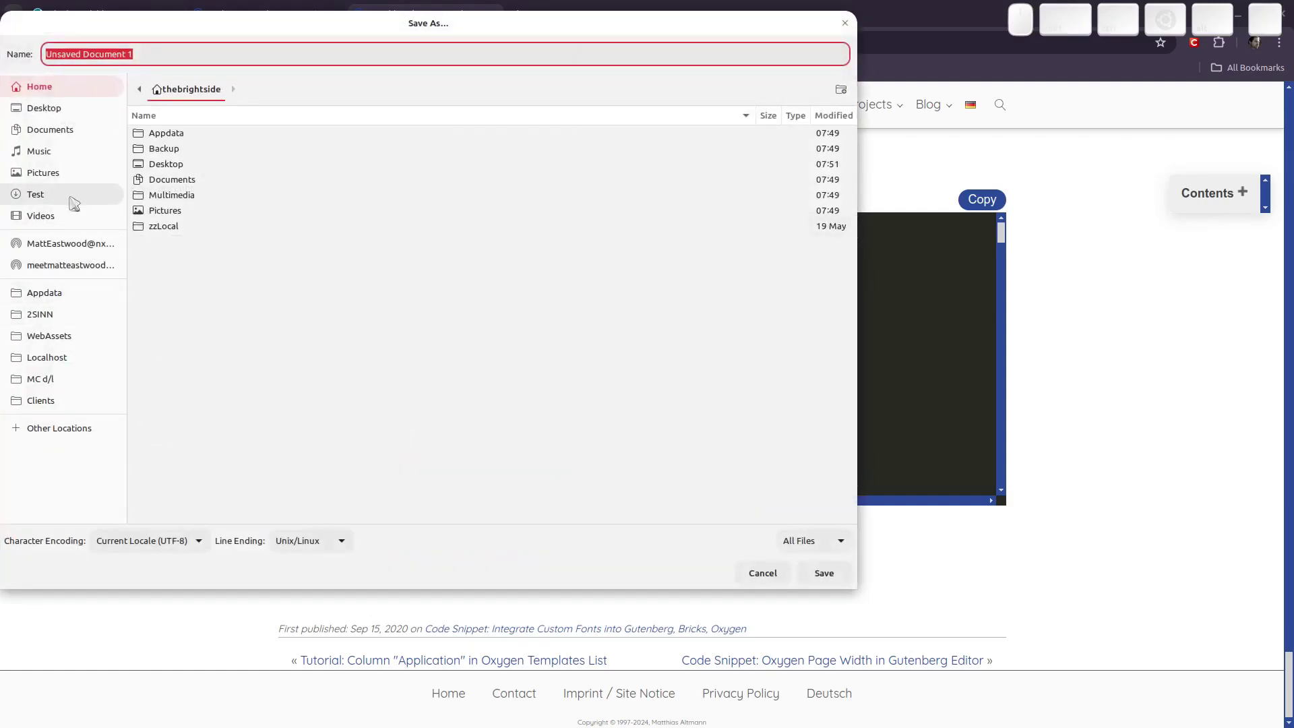
{"action": "left_click", "coordinate": [71, 196]}
{"action": "triple_click", "coordinate": [168, 54]}
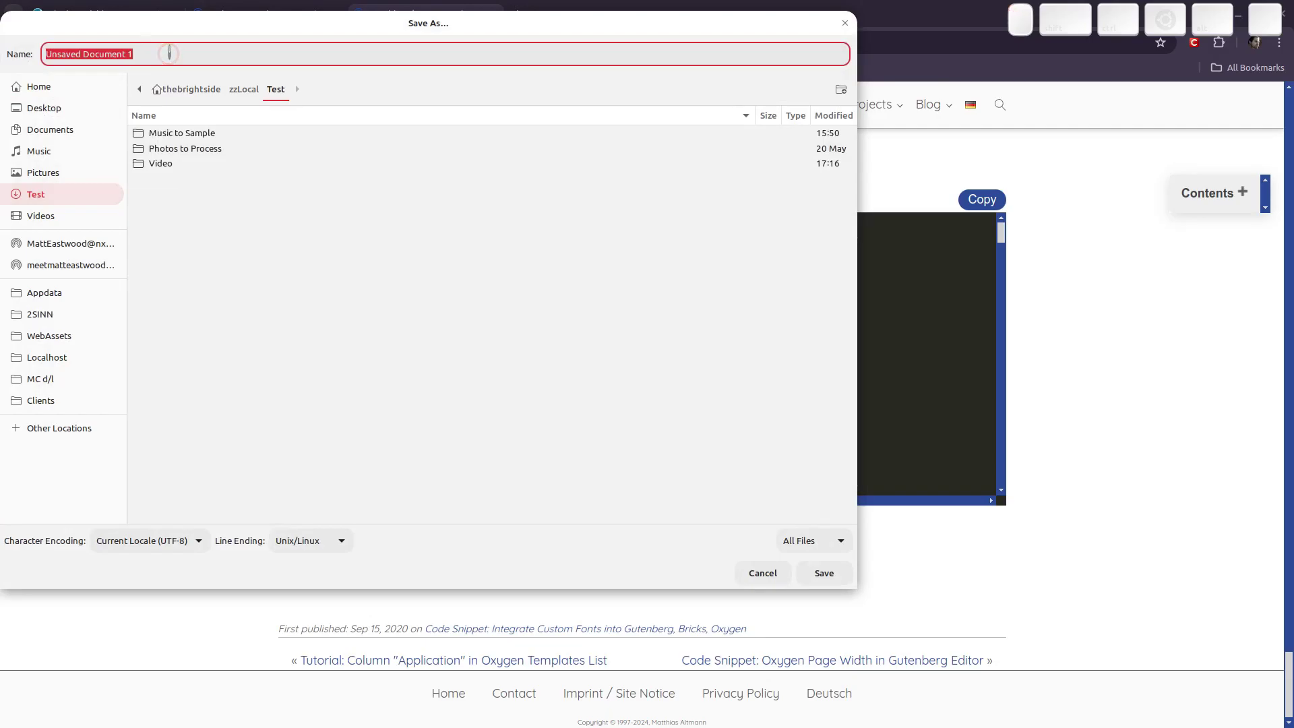
{"action": "type", "text": "ms-custom-fonts.php"}
{"action": "key", "text": "Return"}
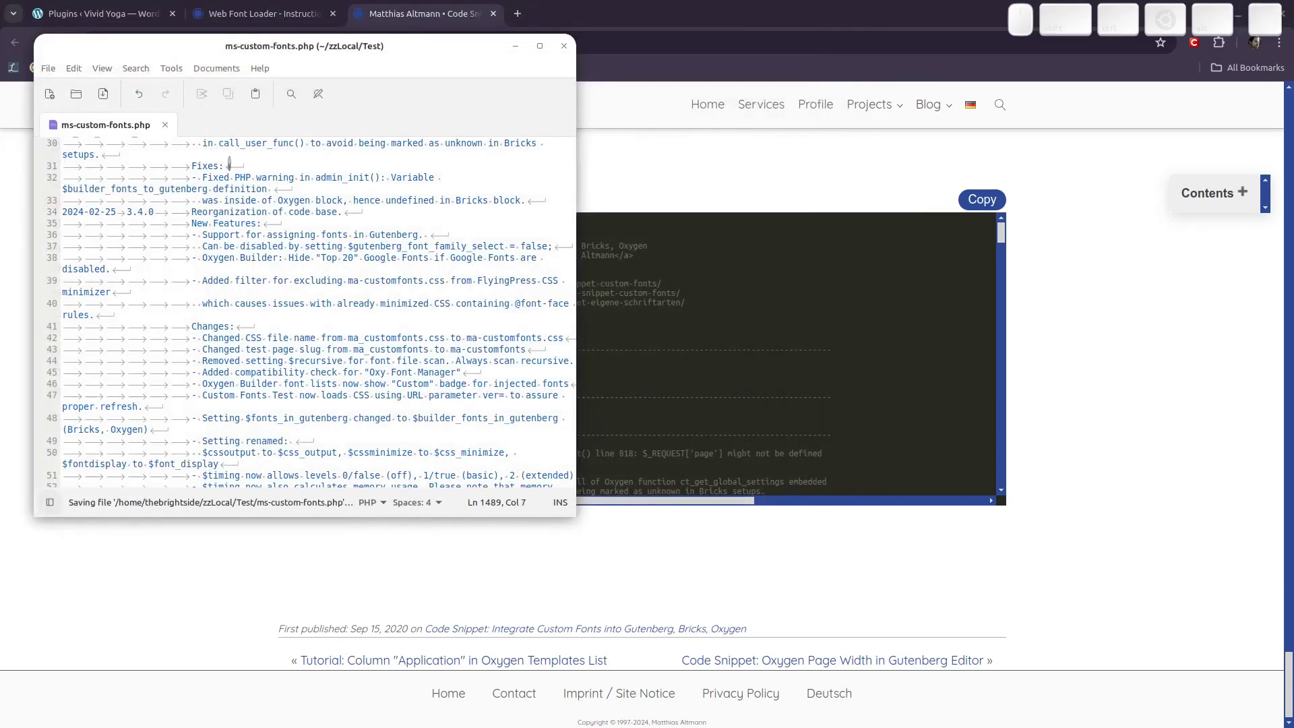
- Upload ms-custom-fonts.php to the remote wp-content/plugins folder with FileZilla and reload the site's Plugins page in Chrome
{"action": "key", "text": "super"}
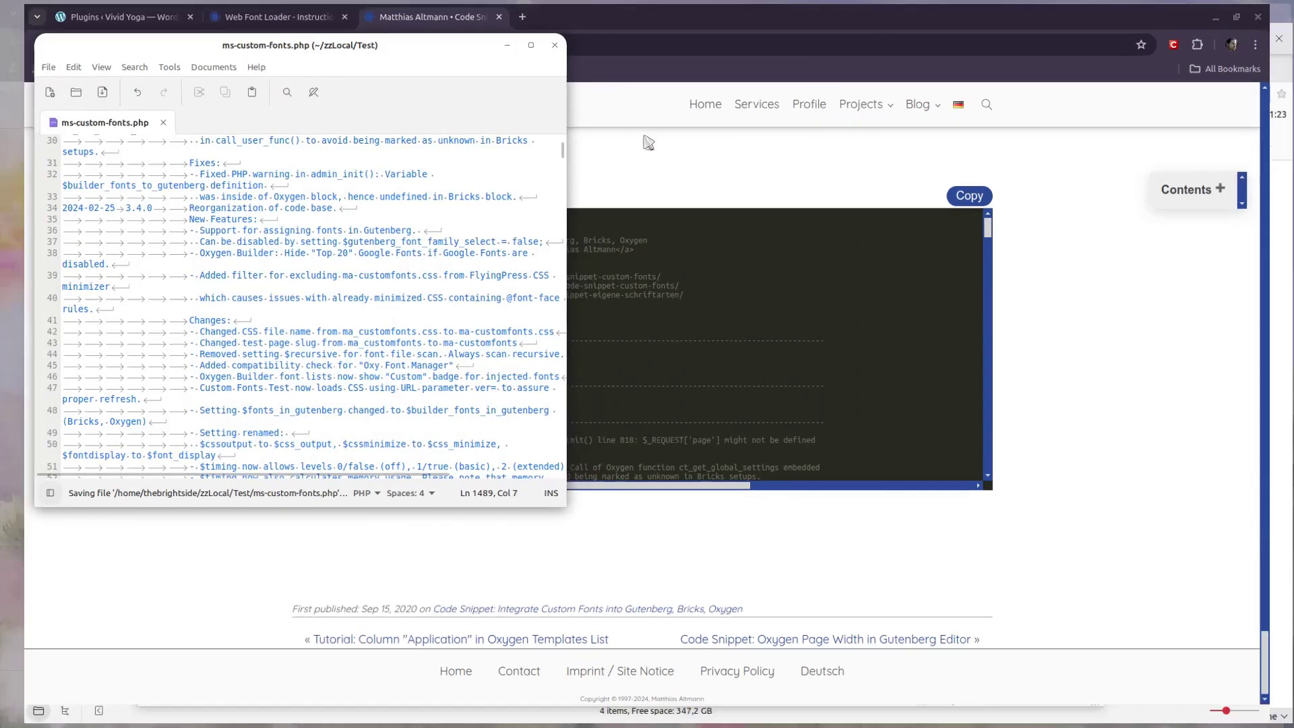
{"action": "left_click", "coordinate": [285, 525]}
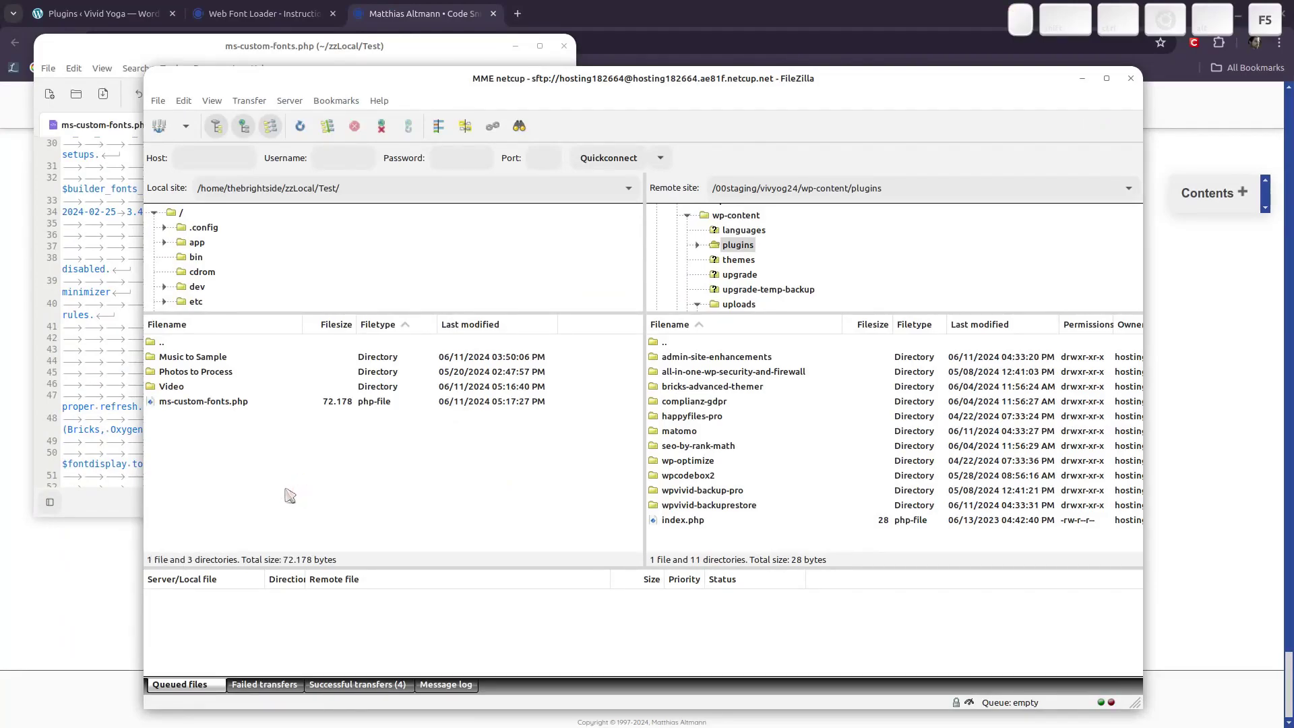
{"action": "left_click", "coordinate": [181, 403]}
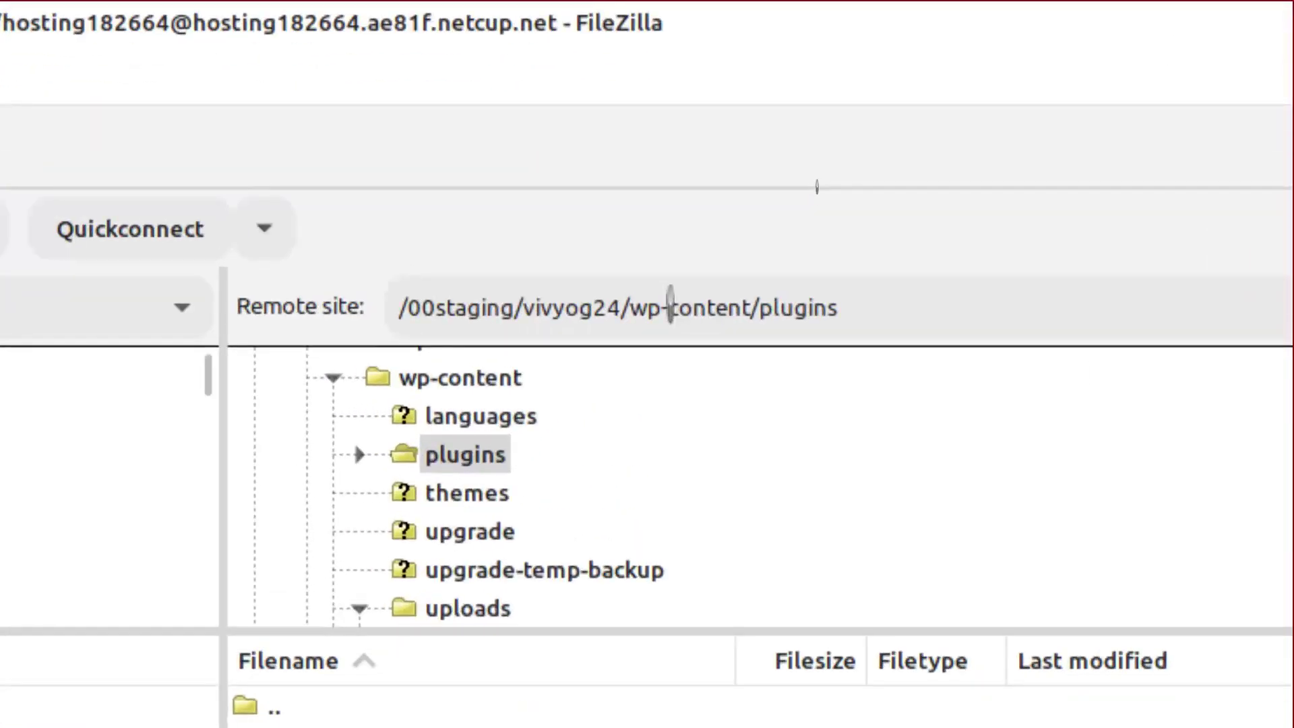
{"action": "left_click_drag", "start_coordinate": [667, 308], "coordinate": [891, 308]}
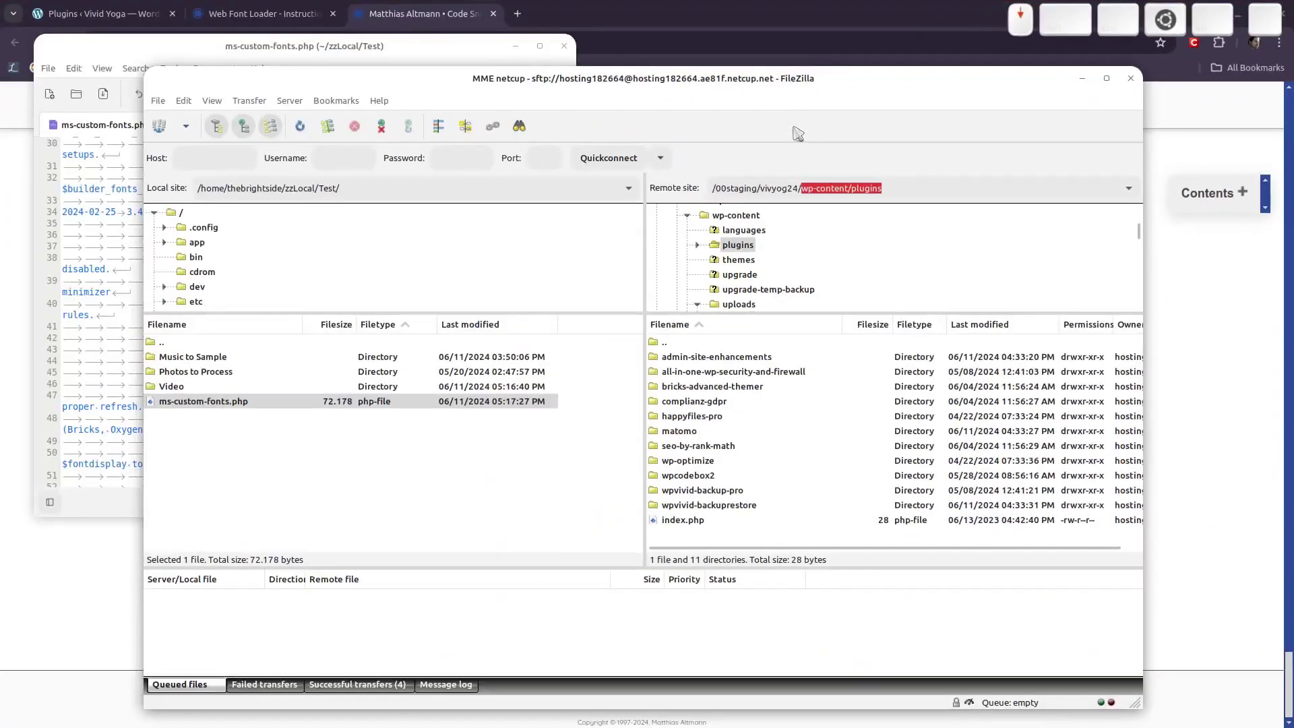
{"action": "double_click", "coordinate": [280, 403]}
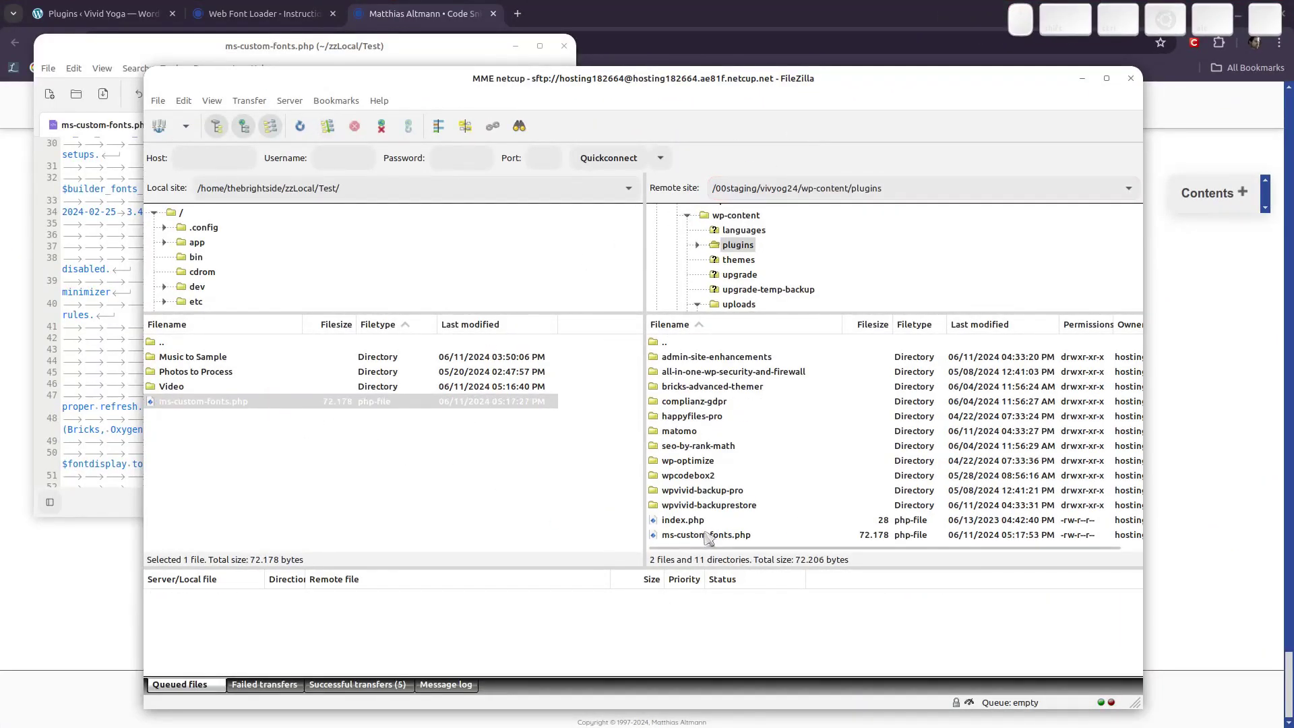
{"action": "left_click", "coordinate": [707, 535]}
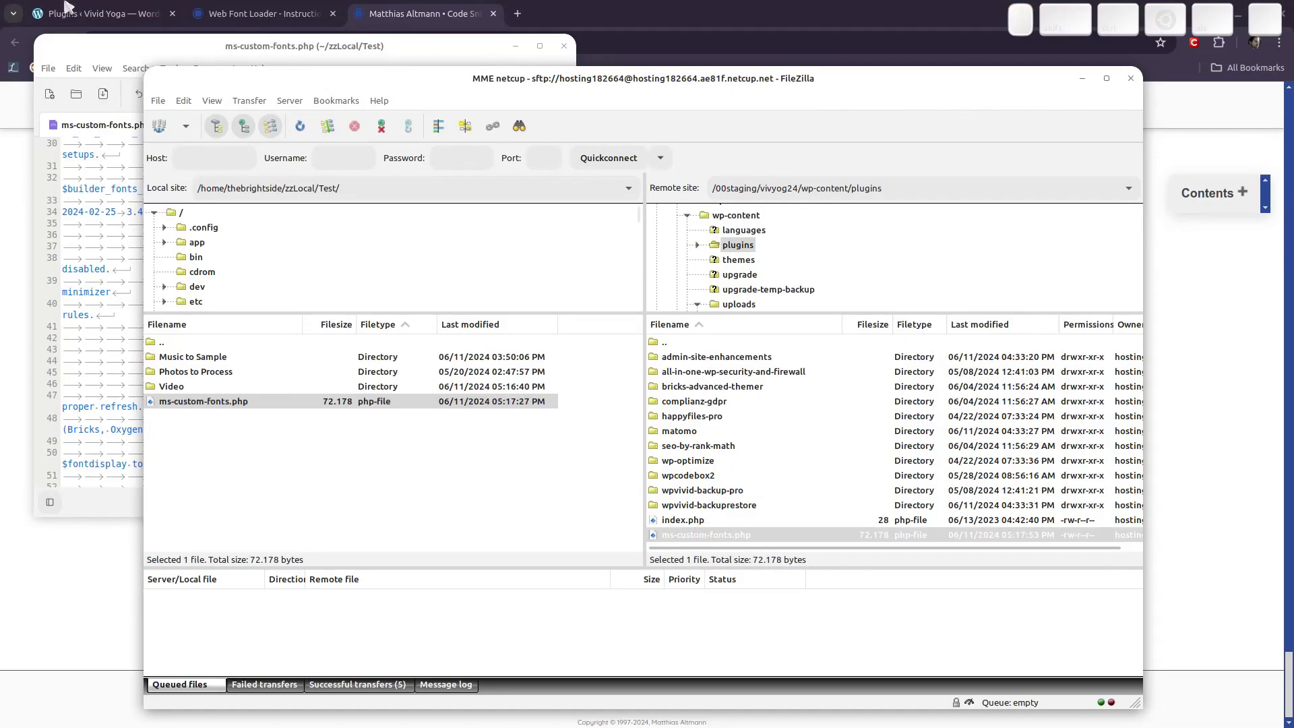
{"action": "left_click", "coordinate": [101, 14]}
{"action": "key", "text": "ctrl+F5"}
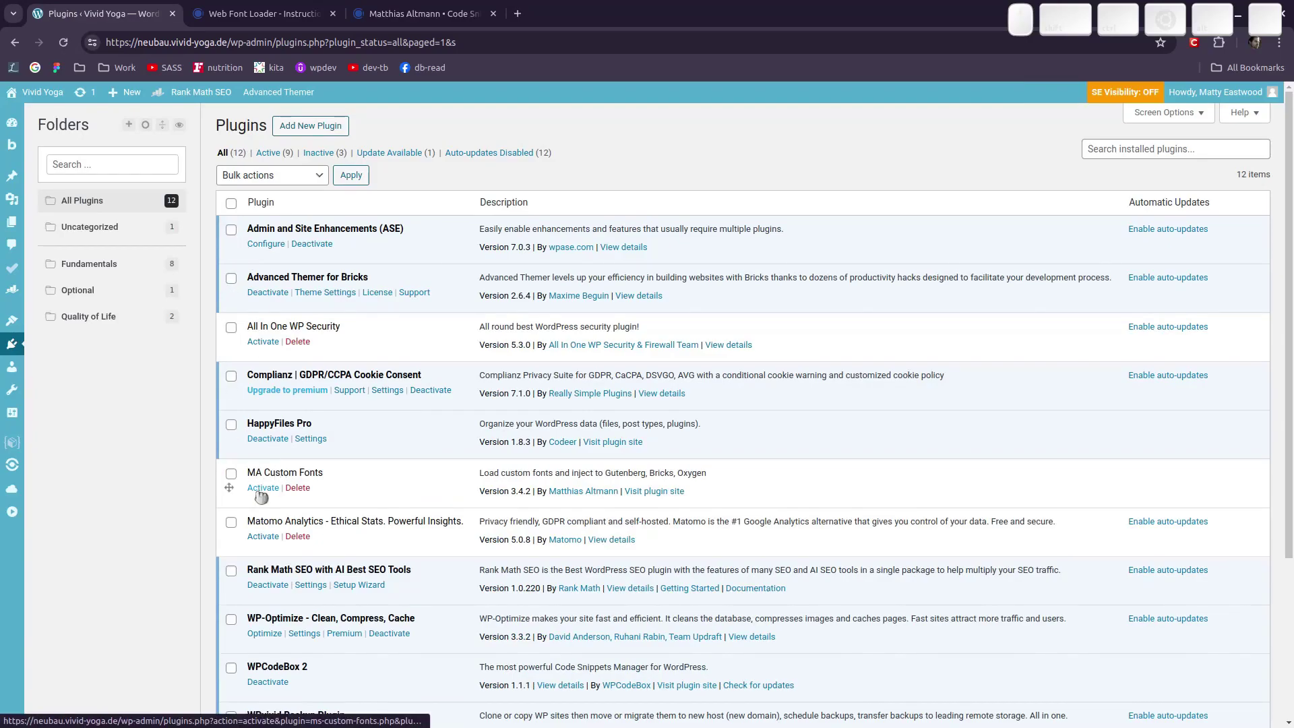
- Switch to FileZilla and open the remote wp-content/uploads folder
{"action": "key", "text": "super+Tab"}
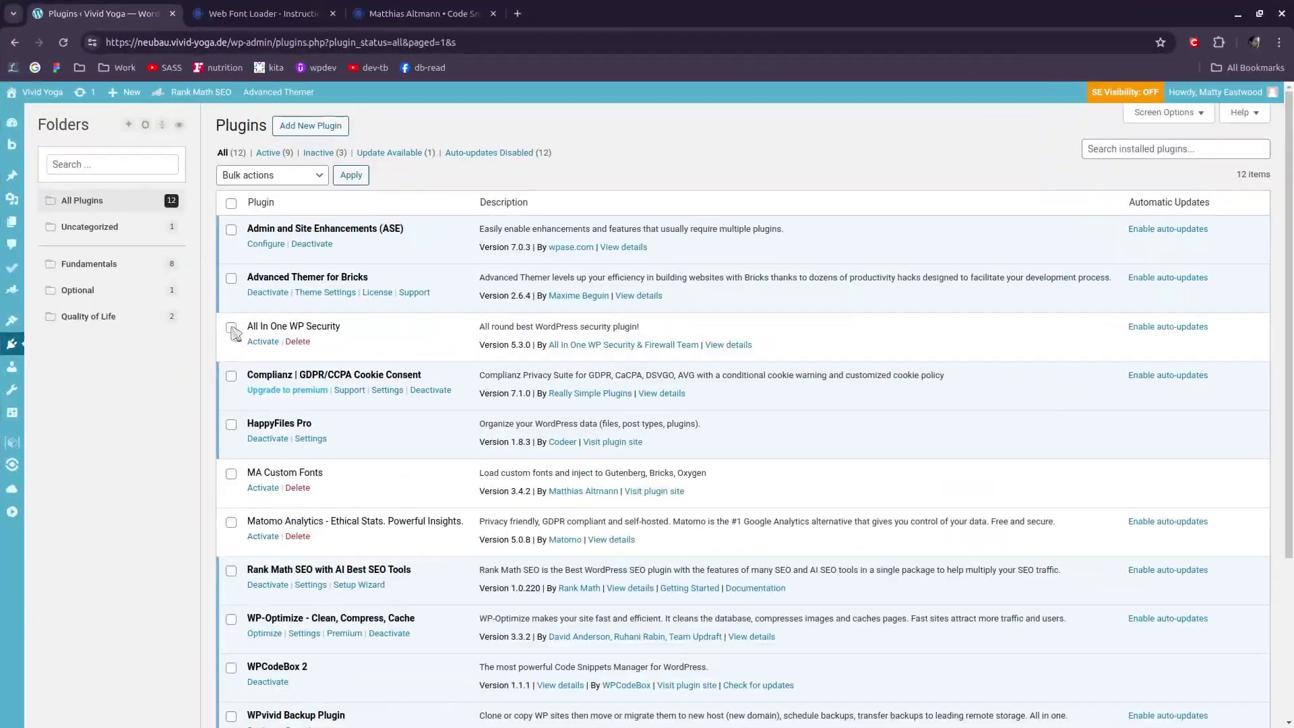
{"action": "key", "text": "super+Tab"}
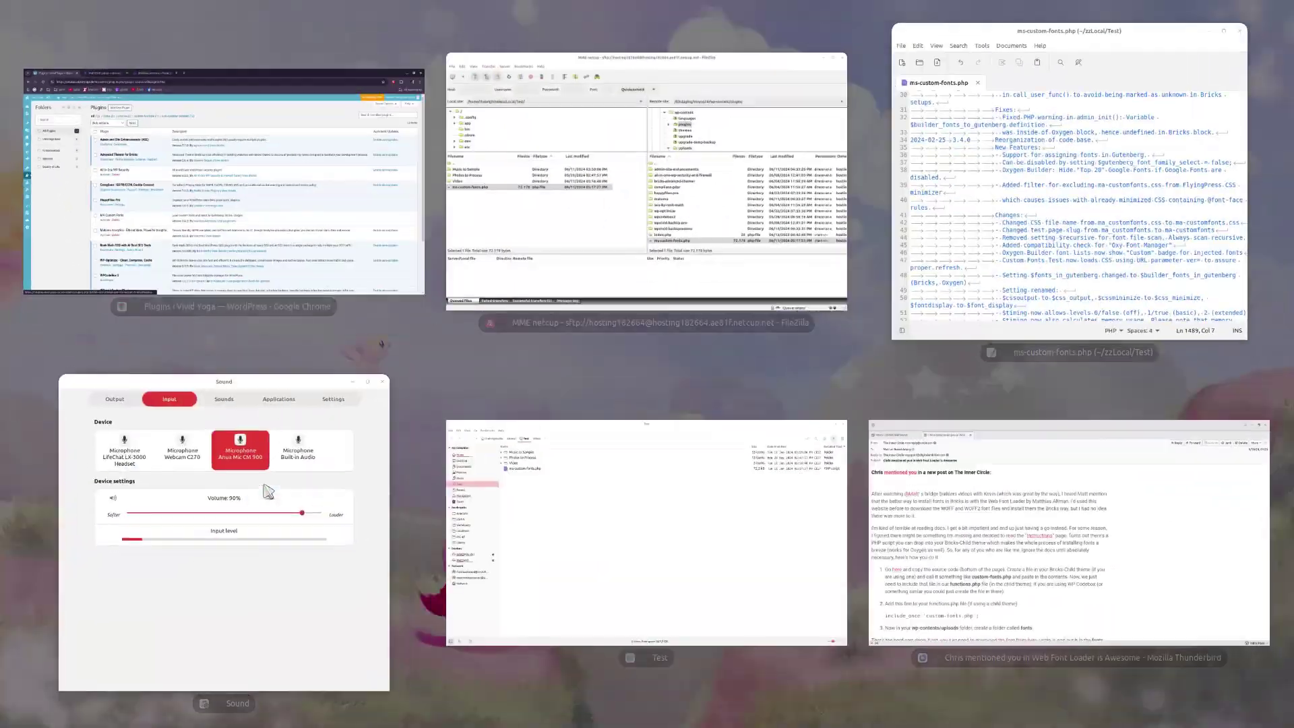
{"action": "left_click", "coordinate": [715, 289]}
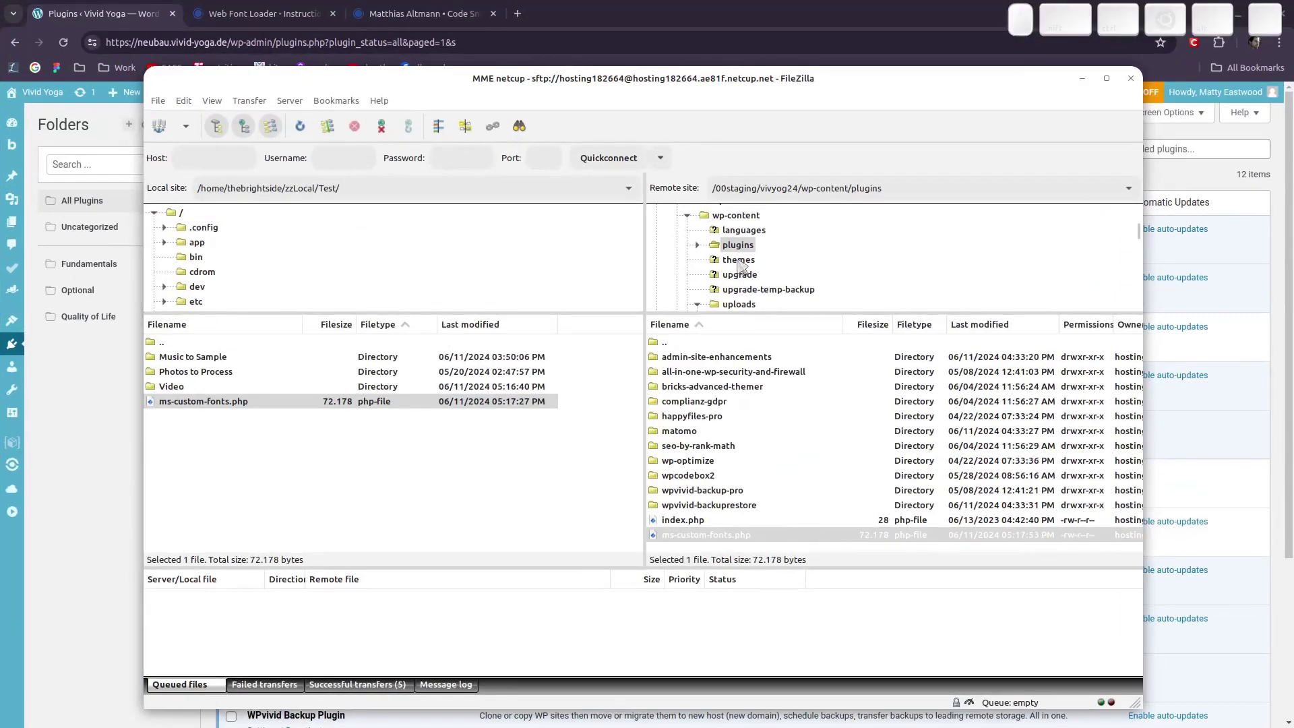
{"action": "scroll", "coordinate": [741, 268], "scroll_direction": "down", "scroll_amount": 1}
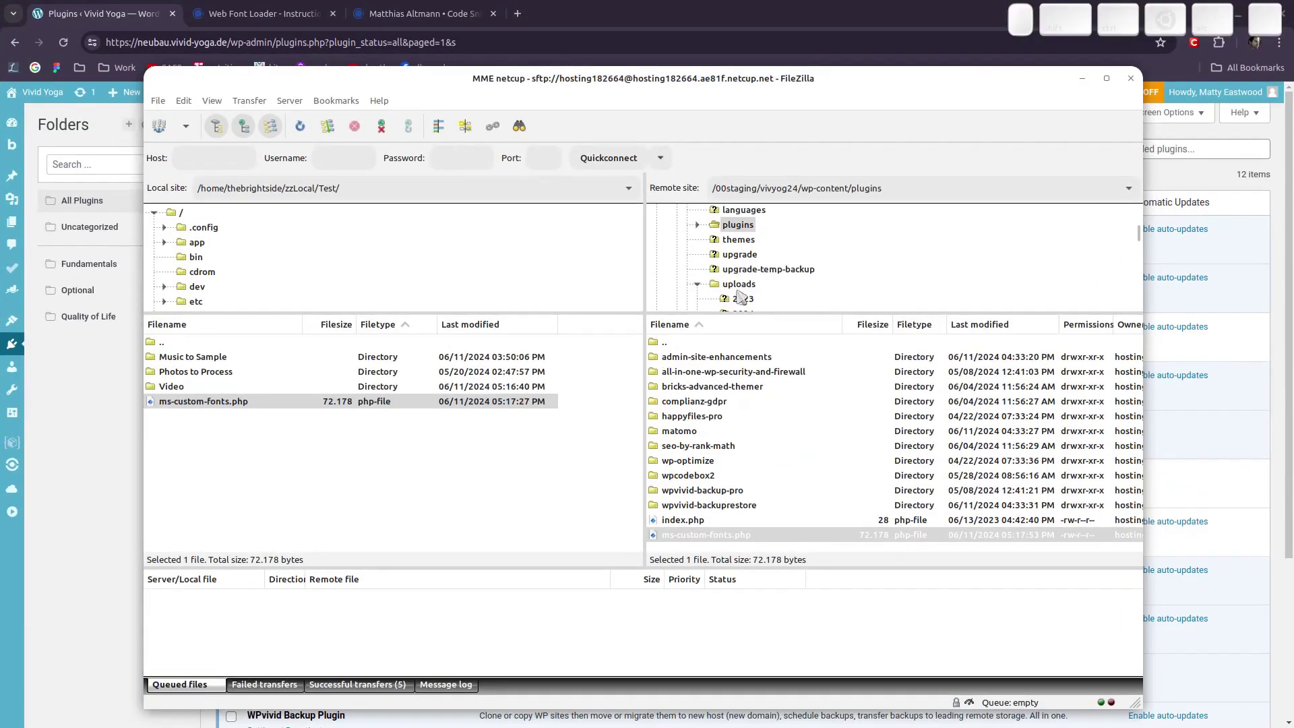
{"action": "left_click", "coordinate": [740, 285]}
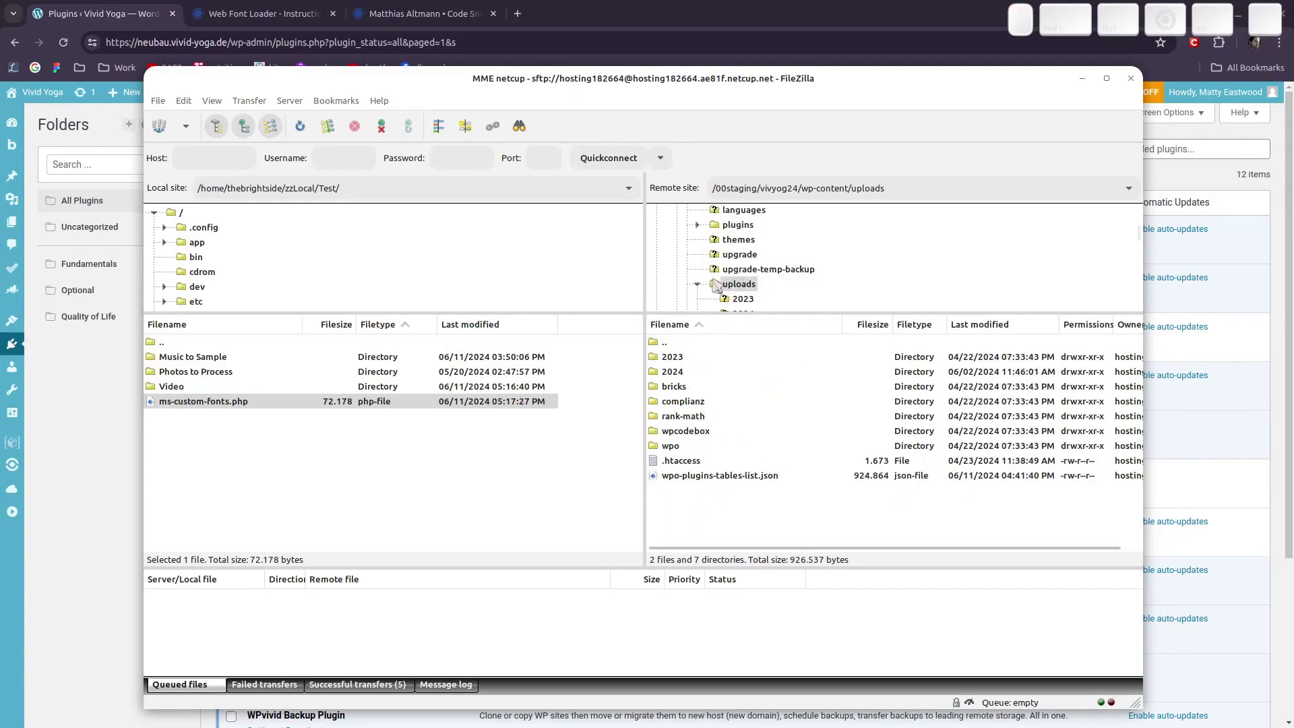
- Activate the MA Custom Fonts plugin in WordPress and inspect the fonts folder inside the refreshed remote uploads folder
{"action": "left_click", "coordinate": [100, 9]}
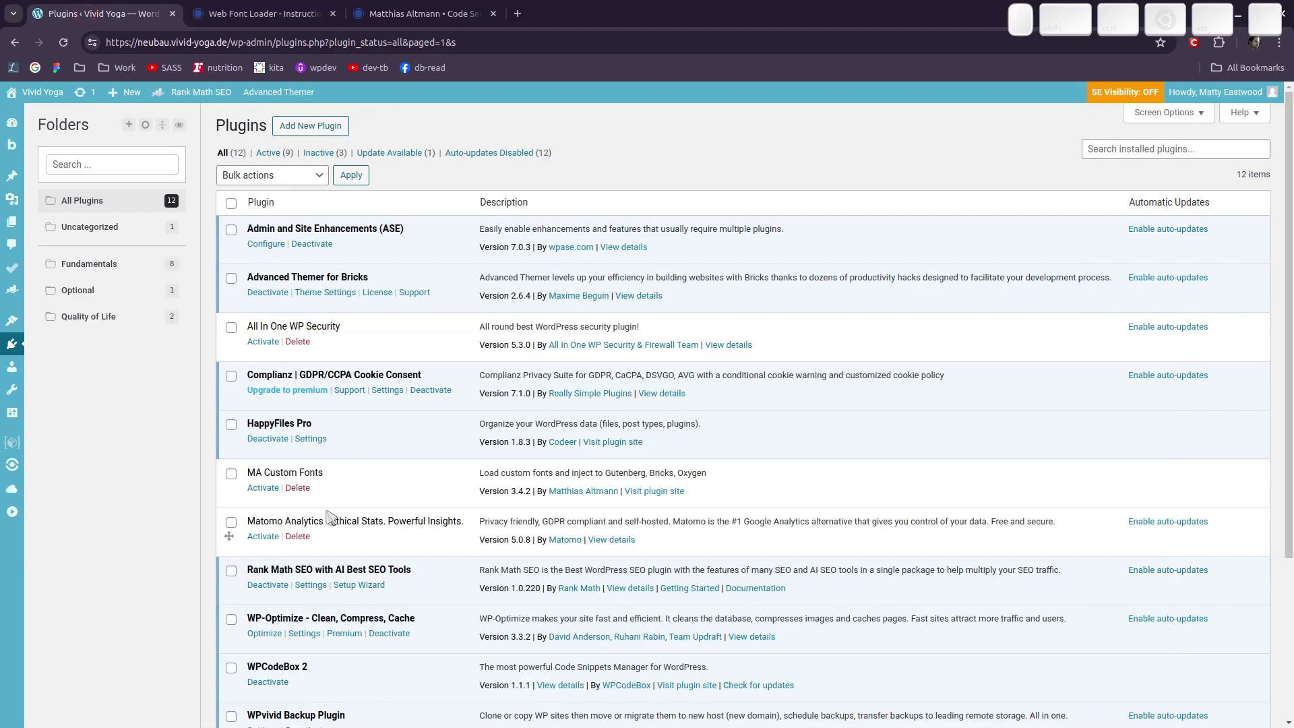
{"action": "left_click", "coordinate": [262, 488]}
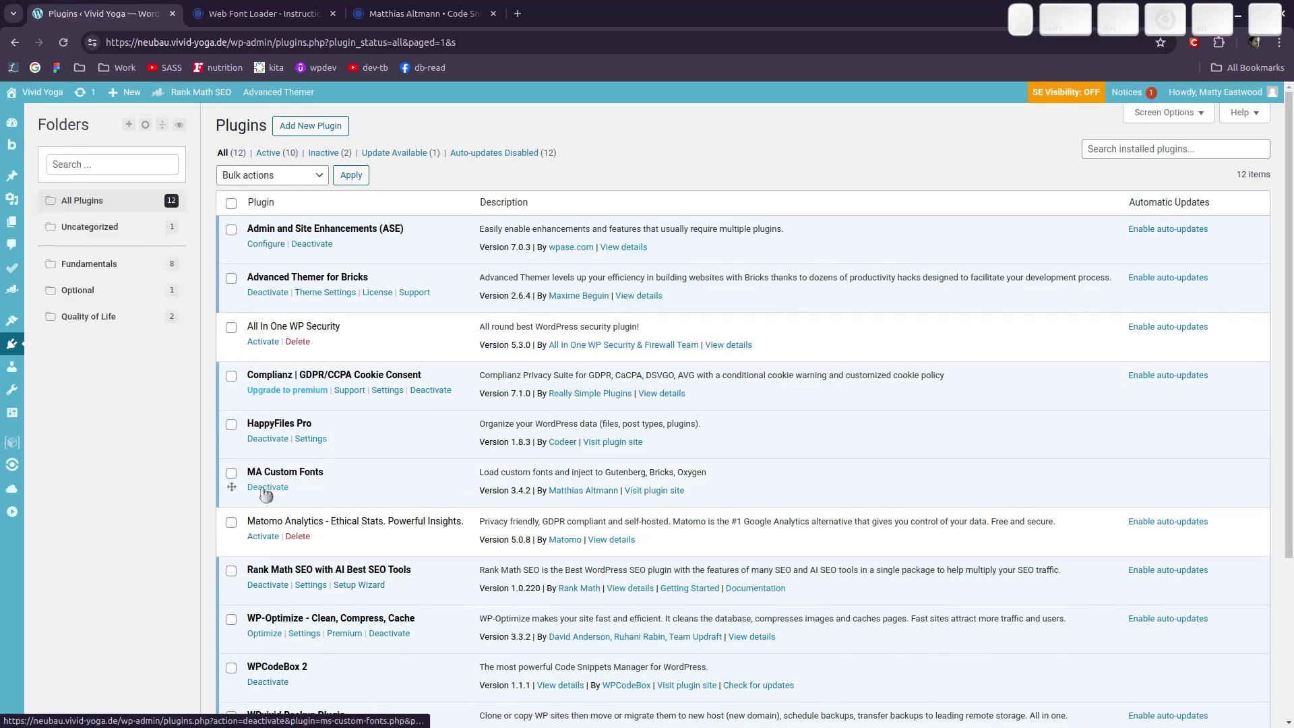
{"action": "key", "text": "alt+Tab"}
{"action": "key", "text": "F5"}
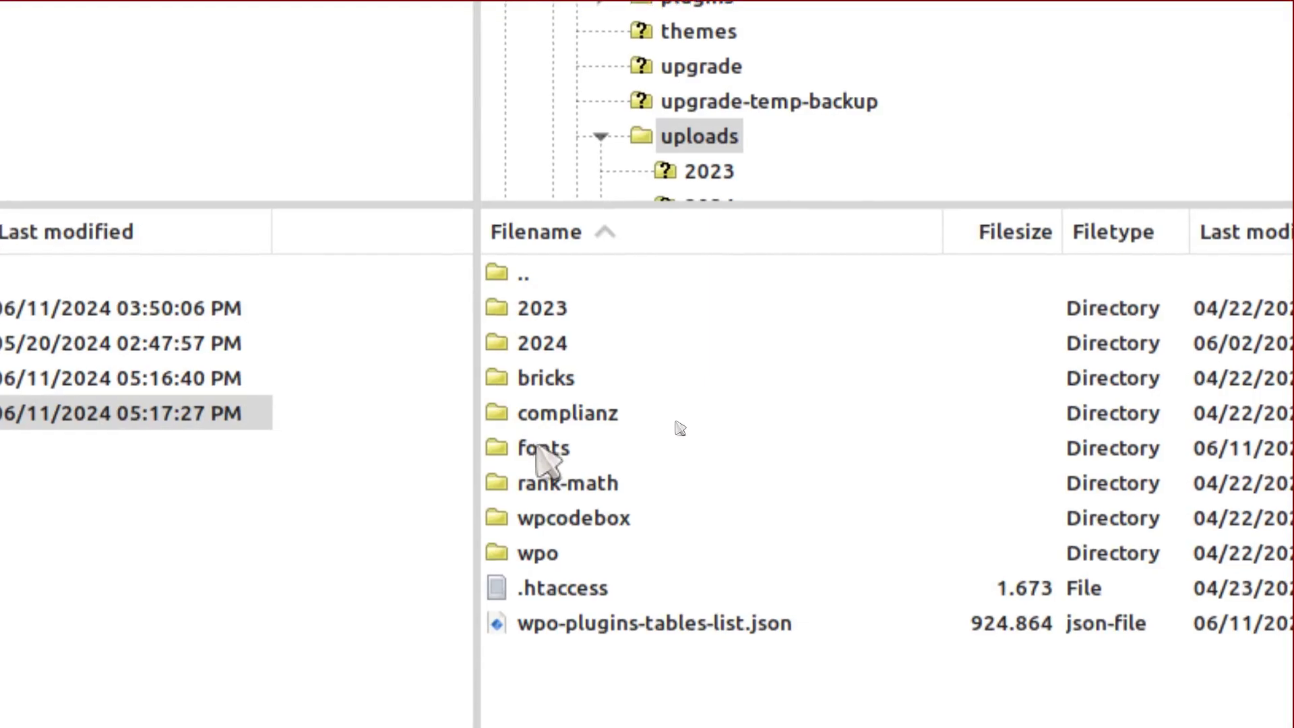
{"action": "double_click", "coordinate": [541, 450]}
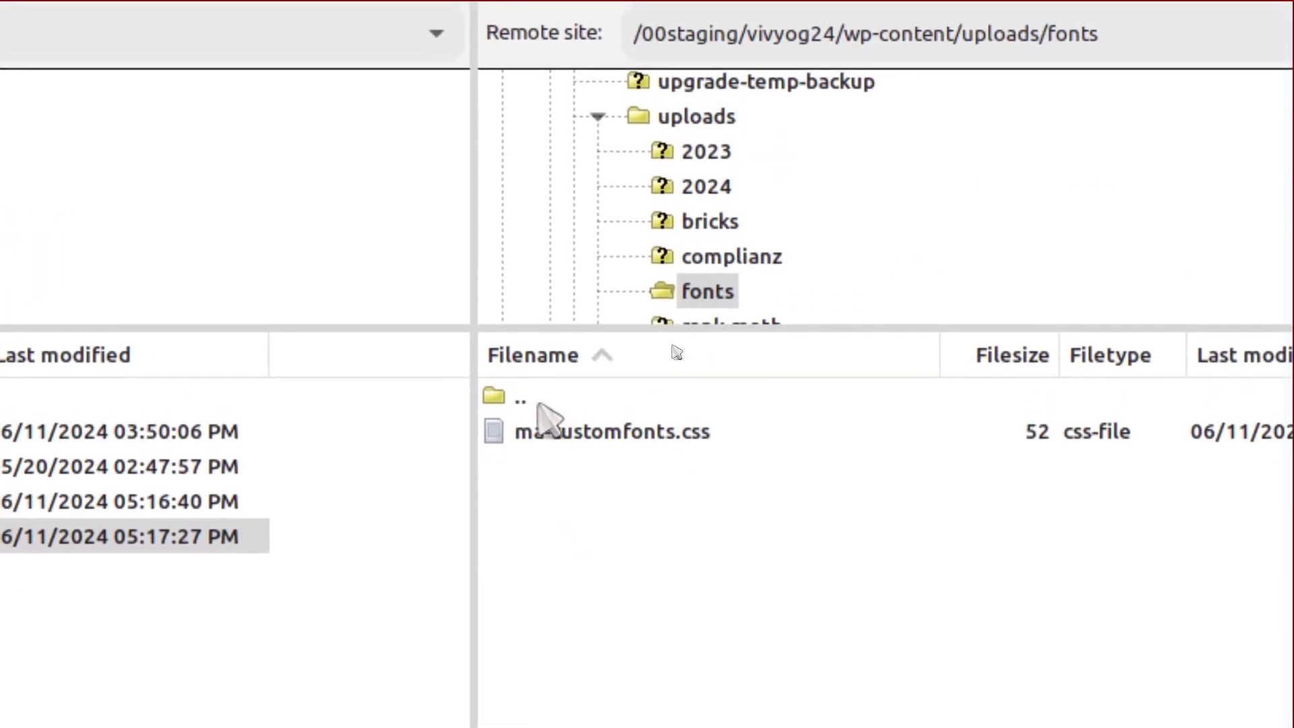
{"action": "double_click", "coordinate": [532, 408]}
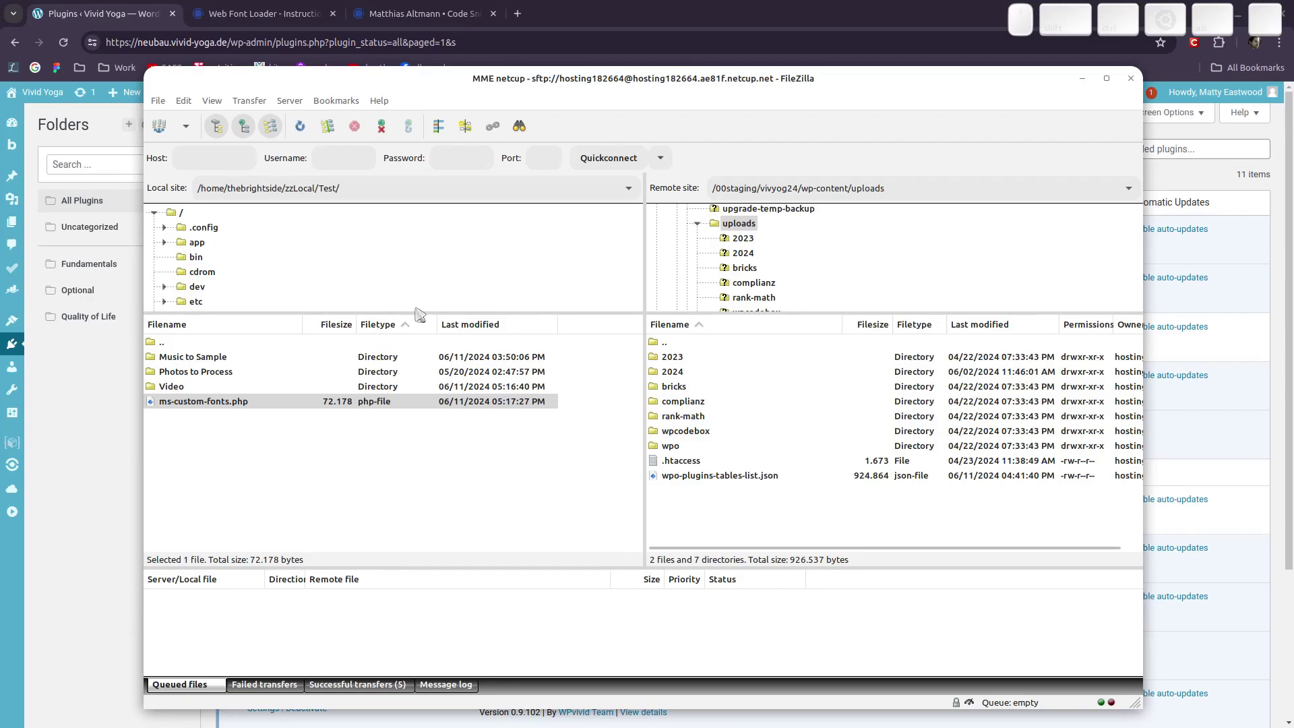
- Open WPCodeBox 2 in the WordPress admin and replace the new PHP snippet's code with the copied MA Custom Fonts source
{"action": "left_click", "coordinate": [94, 10]}
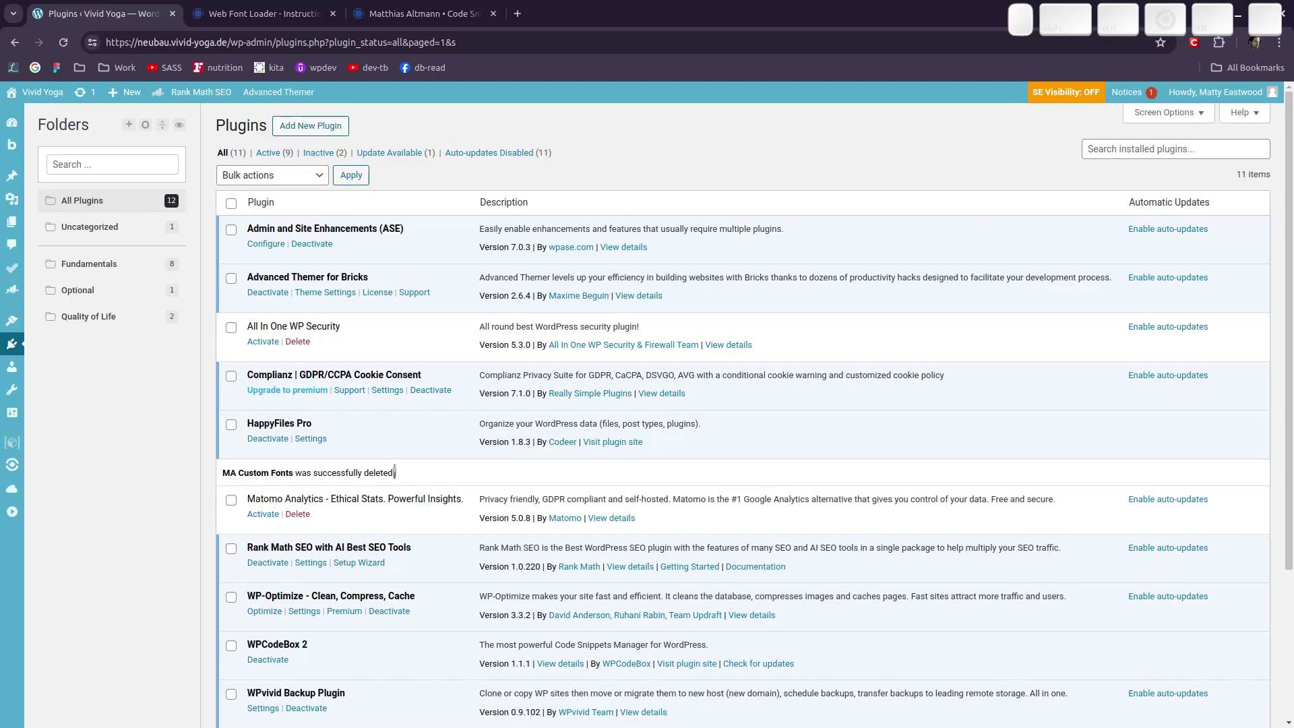
{"action": "left_click", "coordinate": [12, 445]}
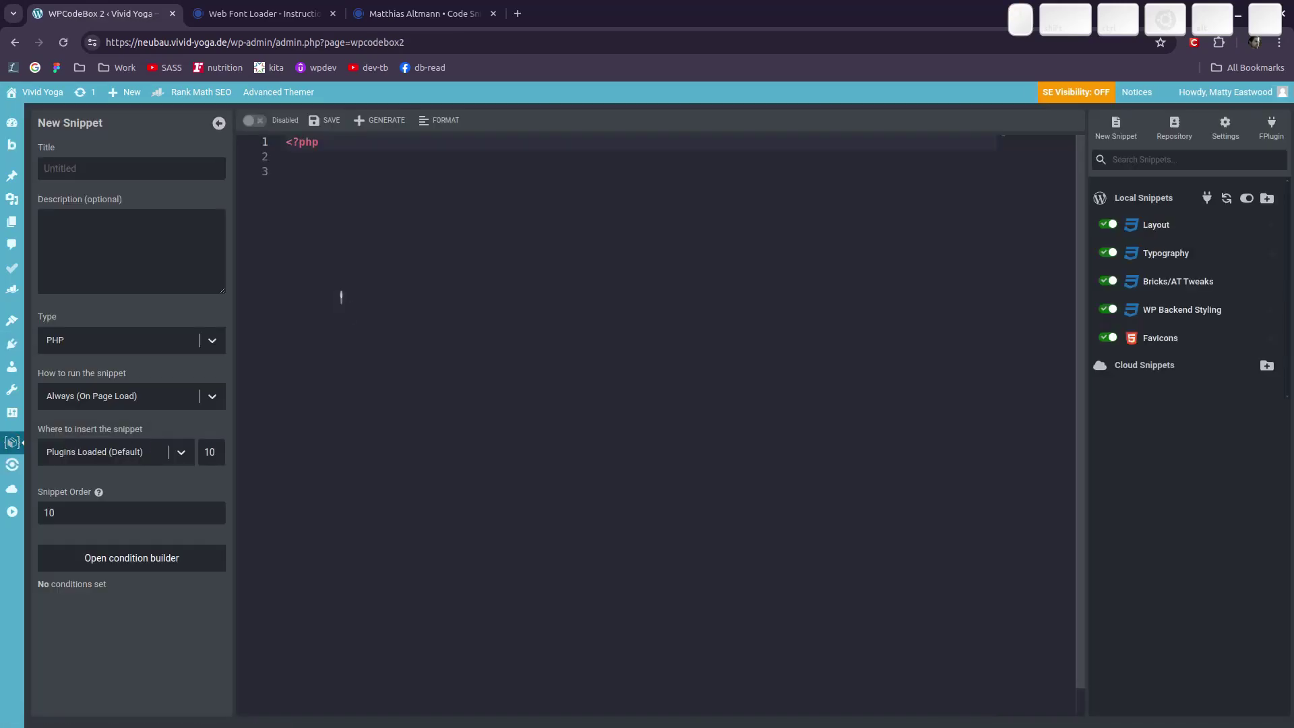
{"action": "left_click", "coordinate": [556, 304]}
{"action": "key", "text": "ctrl+a"}
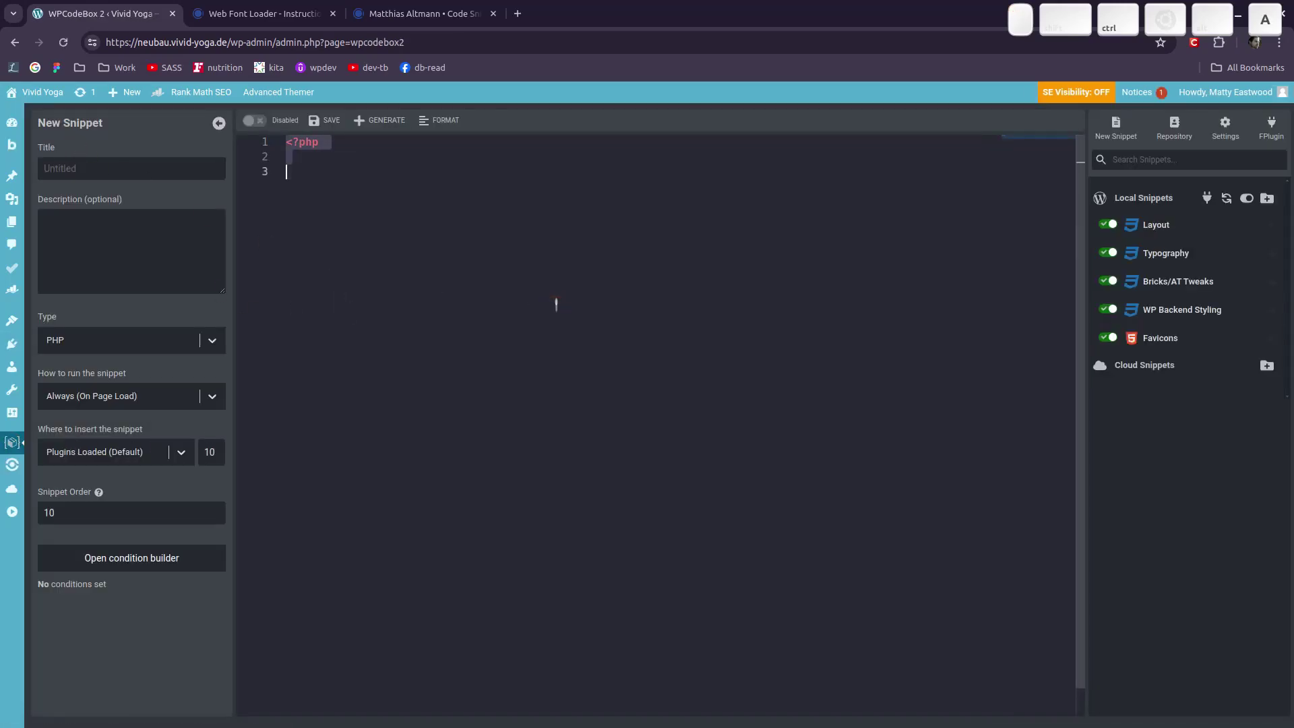
{"action": "key", "text": "ctrl+v"}
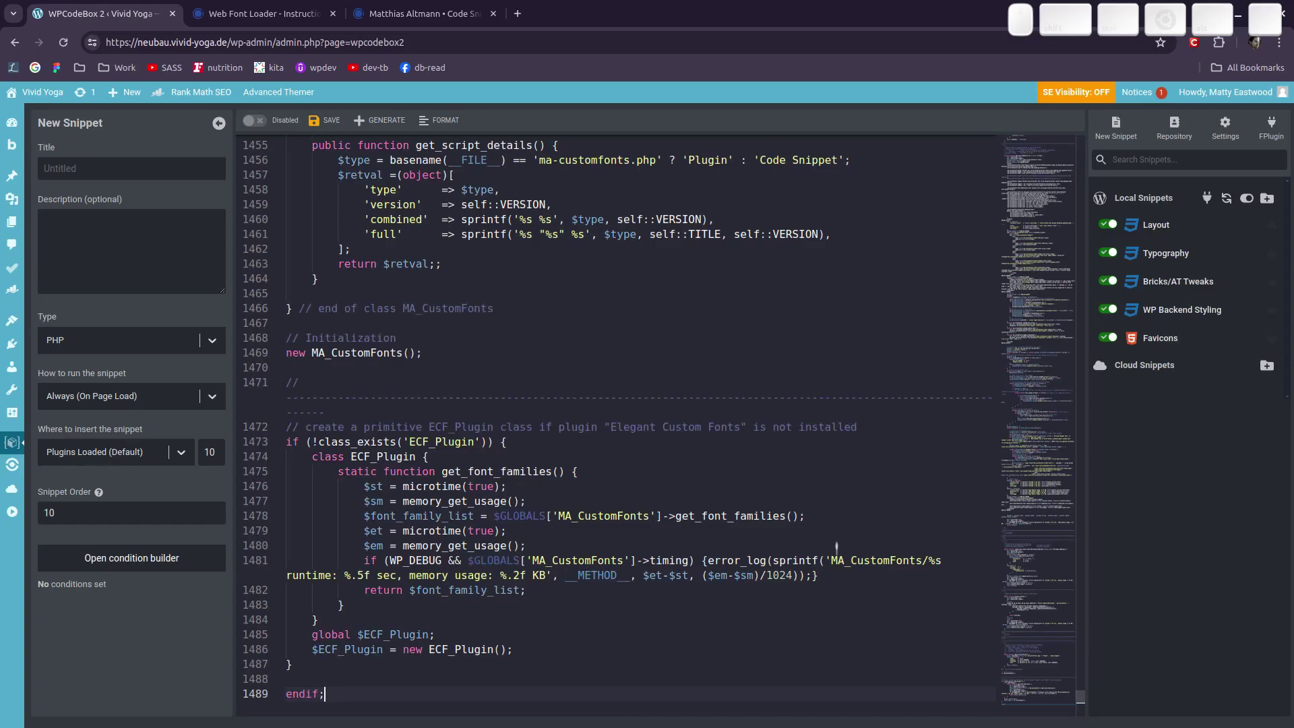
{"action": "left_click_drag", "start_coordinate": [1079, 693], "coordinate": [1073, 147]}
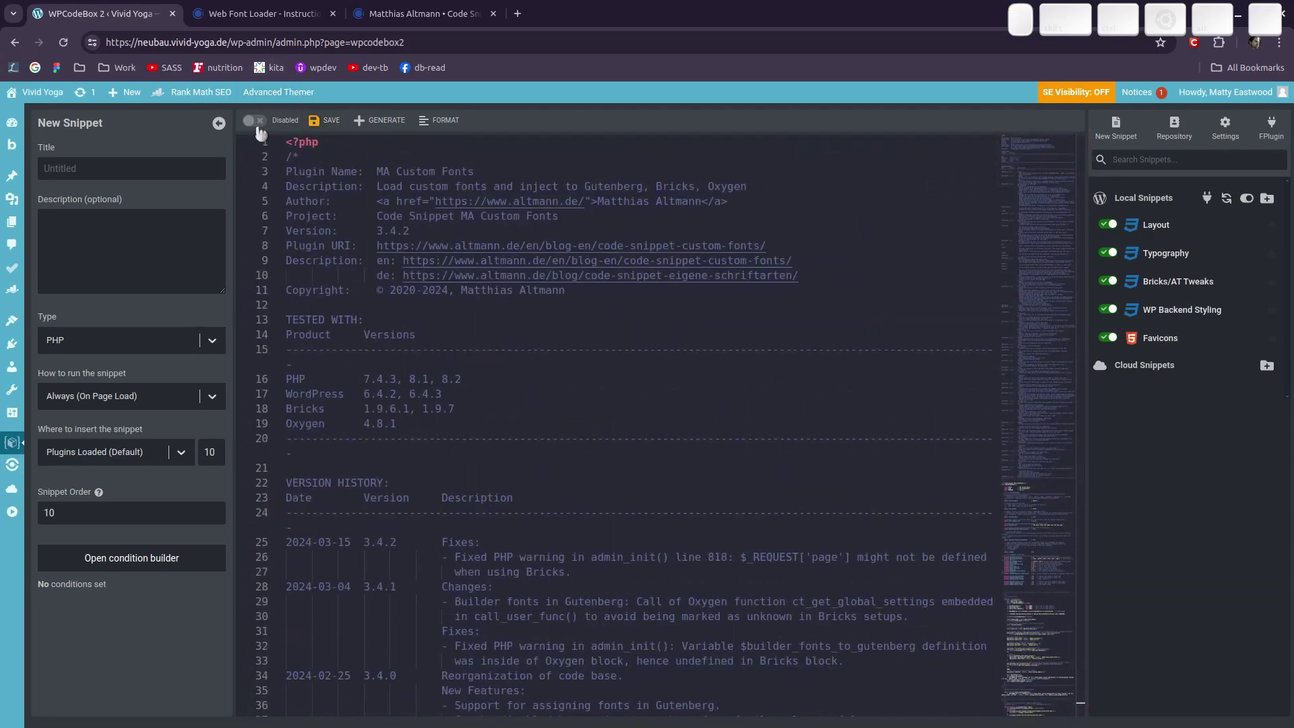
- Title the snippet MA Custom Fonts, save and enable it, and open a blank new snippet
{"action": "left_click", "coordinate": [127, 168]}
{"action": "type", "text": "MA Custom Fonts"}
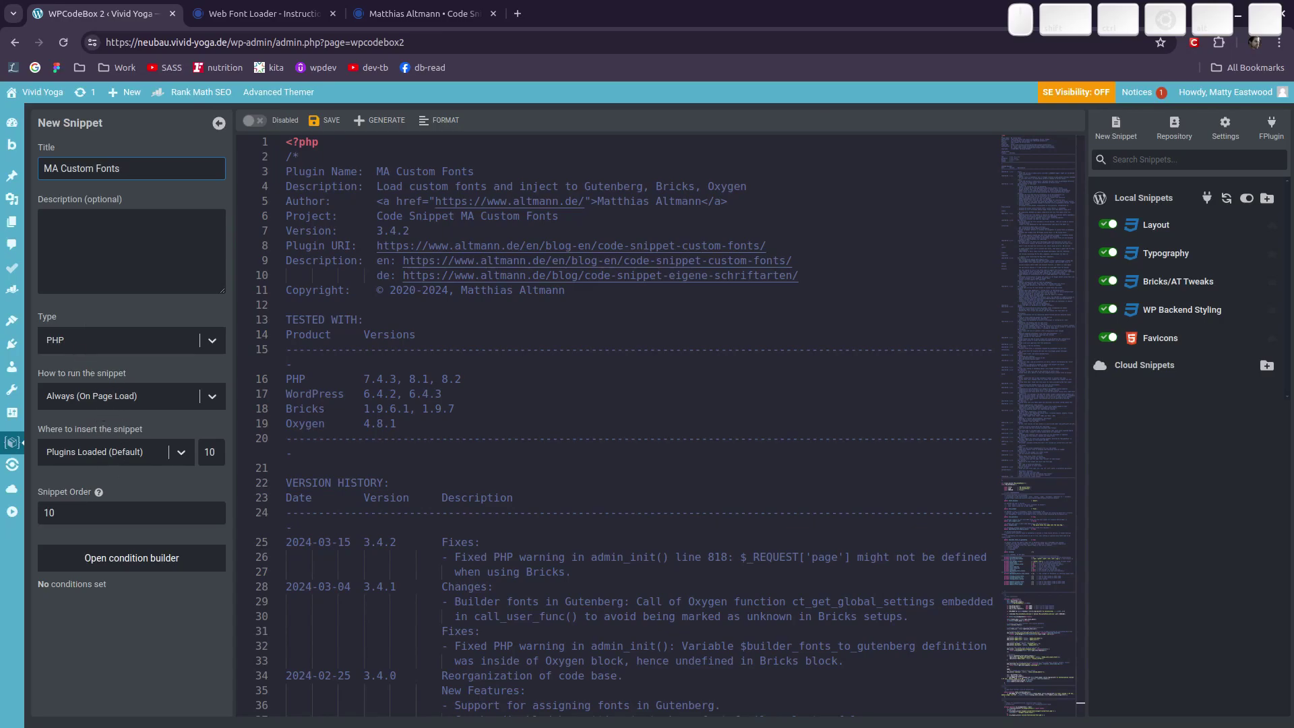
{"action": "left_click", "coordinate": [324, 128]}
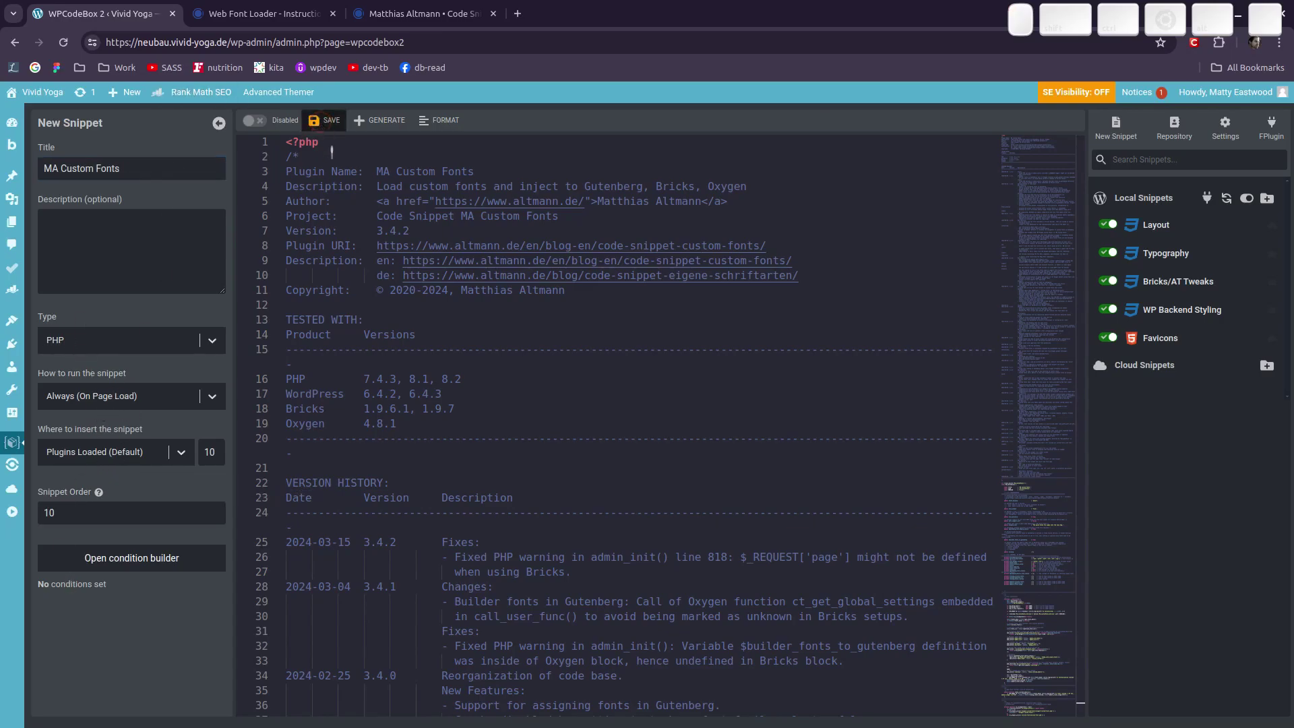
{"action": "left_click", "coordinate": [250, 122]}
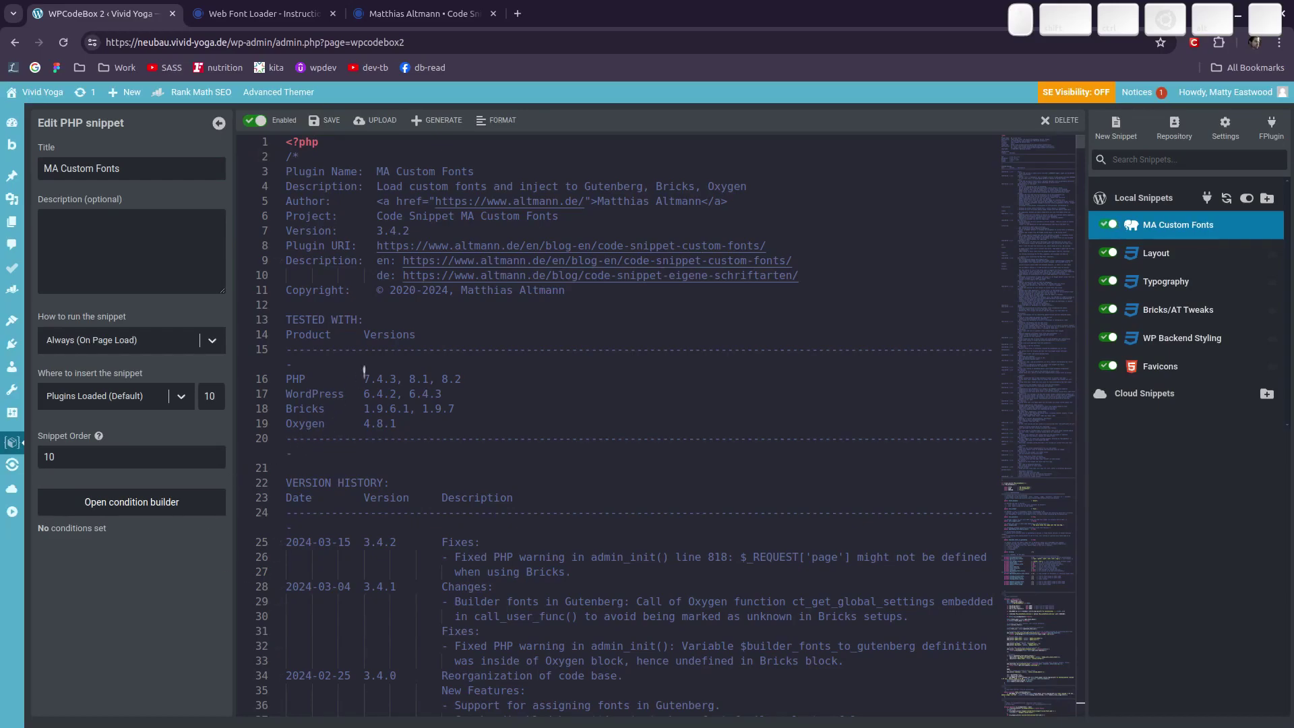
{"action": "key", "text": "alt+n"}
- Refresh the remote uploads folder in FileZilla, look inside its fonts folder, and return to uploads with that folder selected
{"action": "key", "text": "super"}
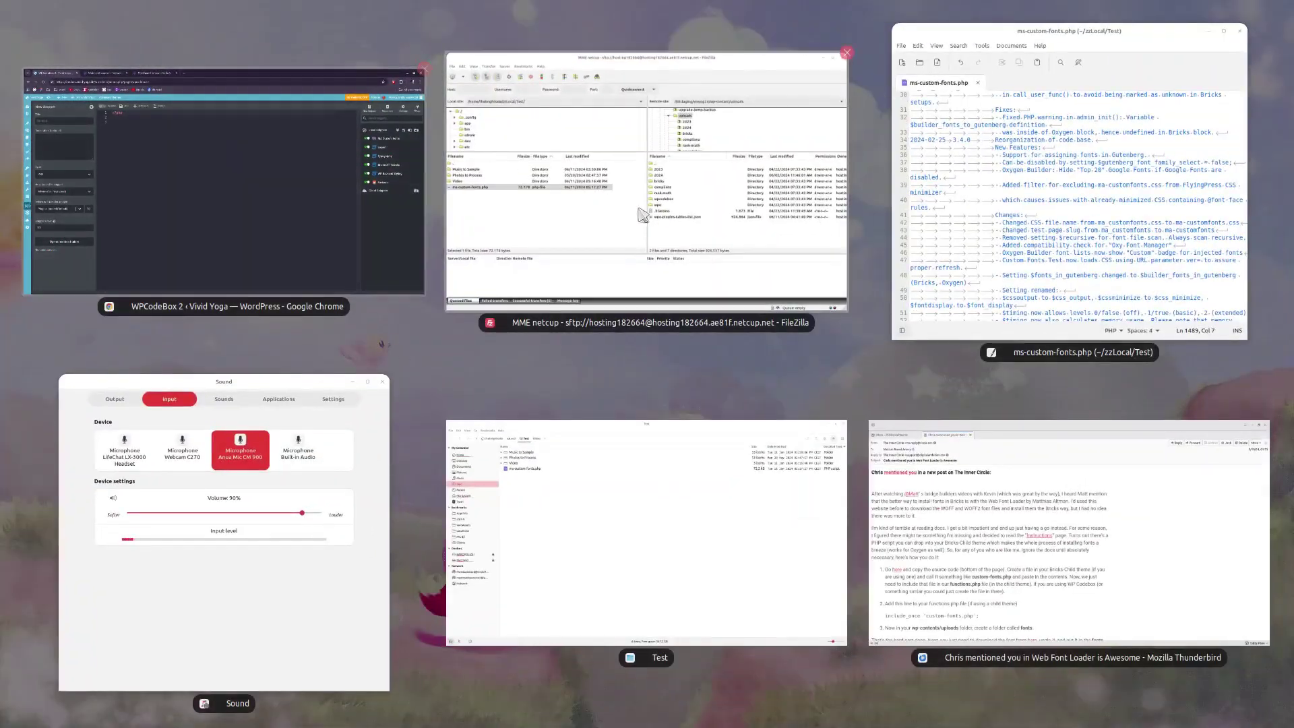
{"action": "left_click", "coordinate": [659, 130]}
{"action": "left_click", "coordinate": [742, 510]}
{"action": "key", "text": "F5"}
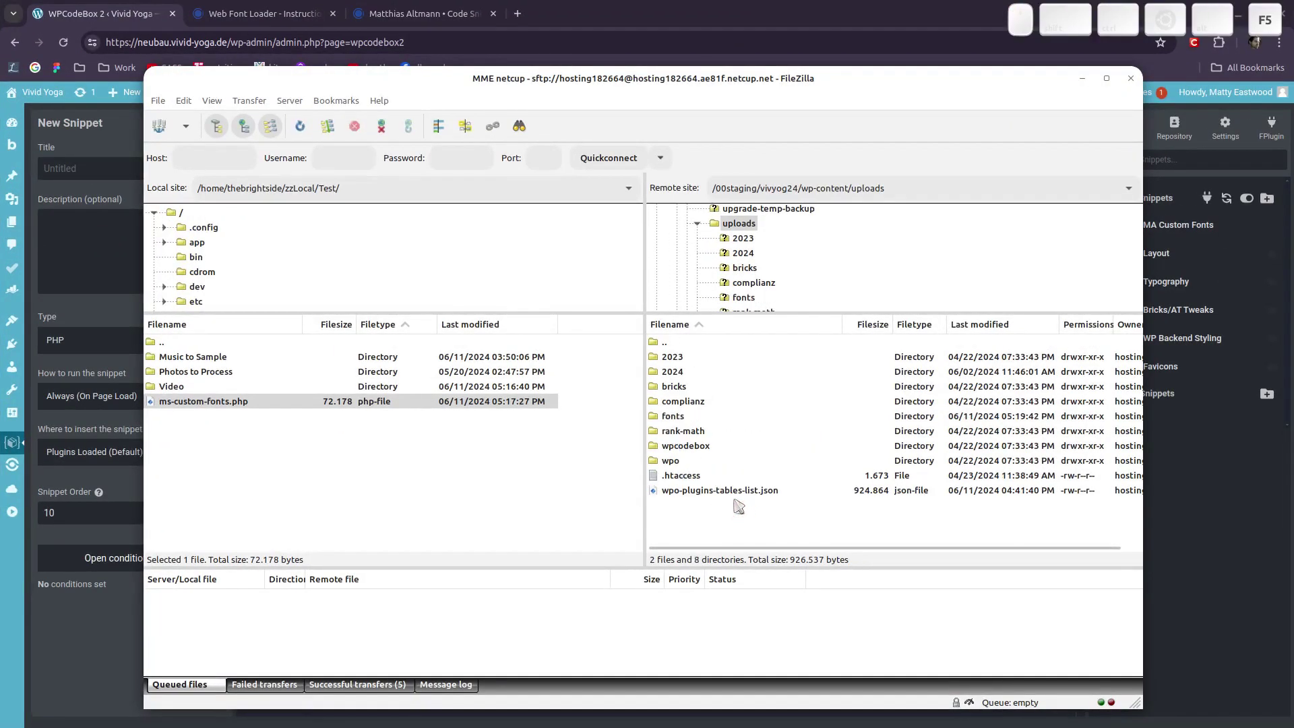
{"action": "double_click", "coordinate": [680, 418]}
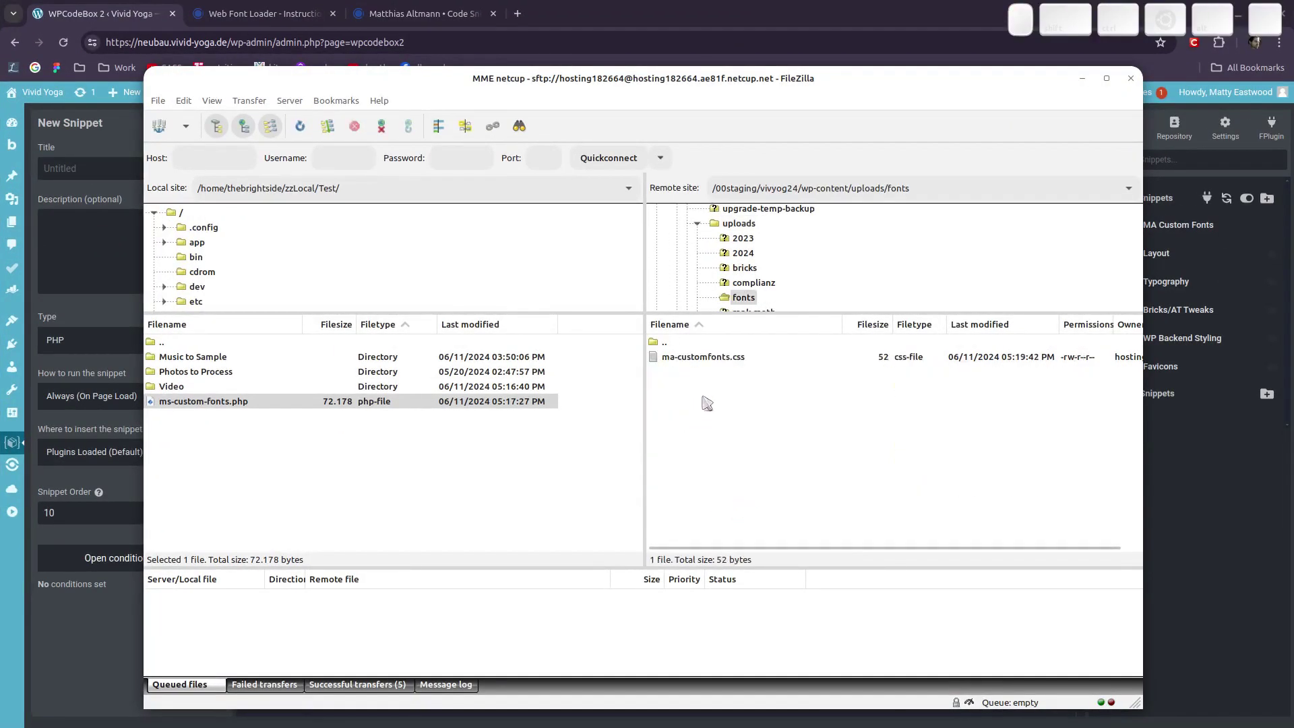
{"action": "double_click", "coordinate": [676, 344]}
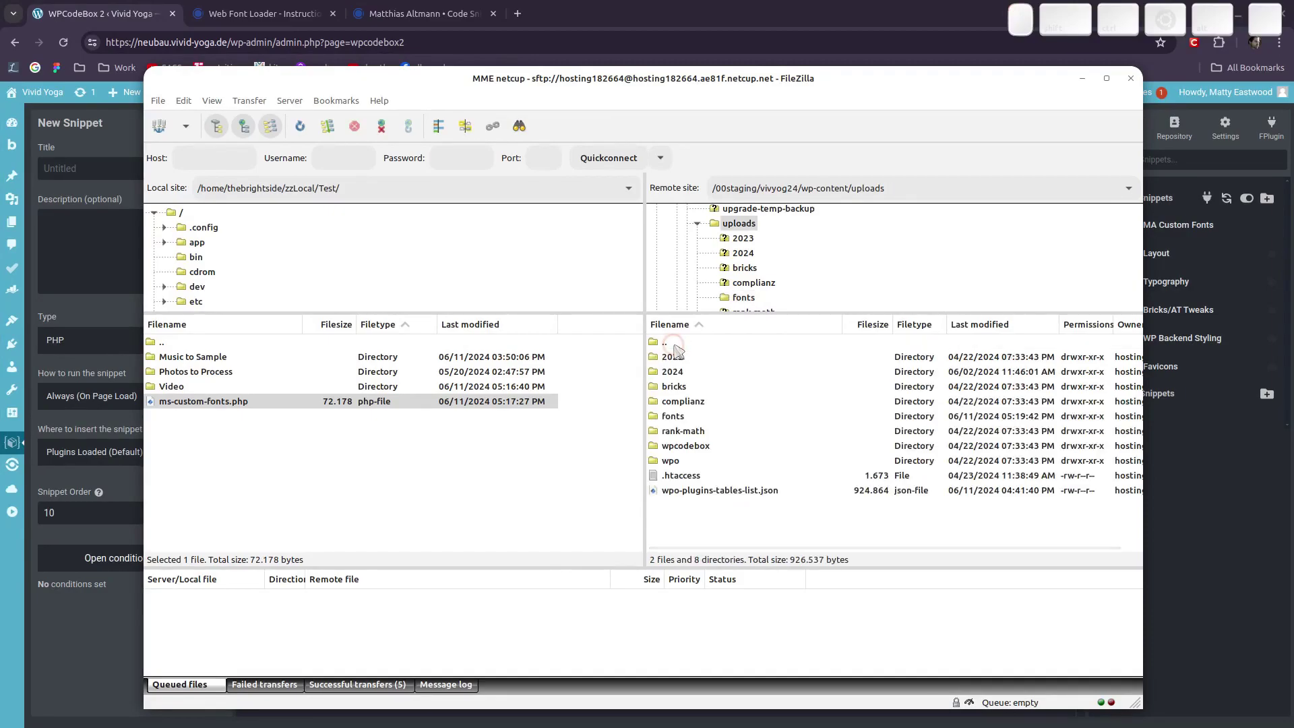
{"action": "left_click", "coordinate": [696, 418]}
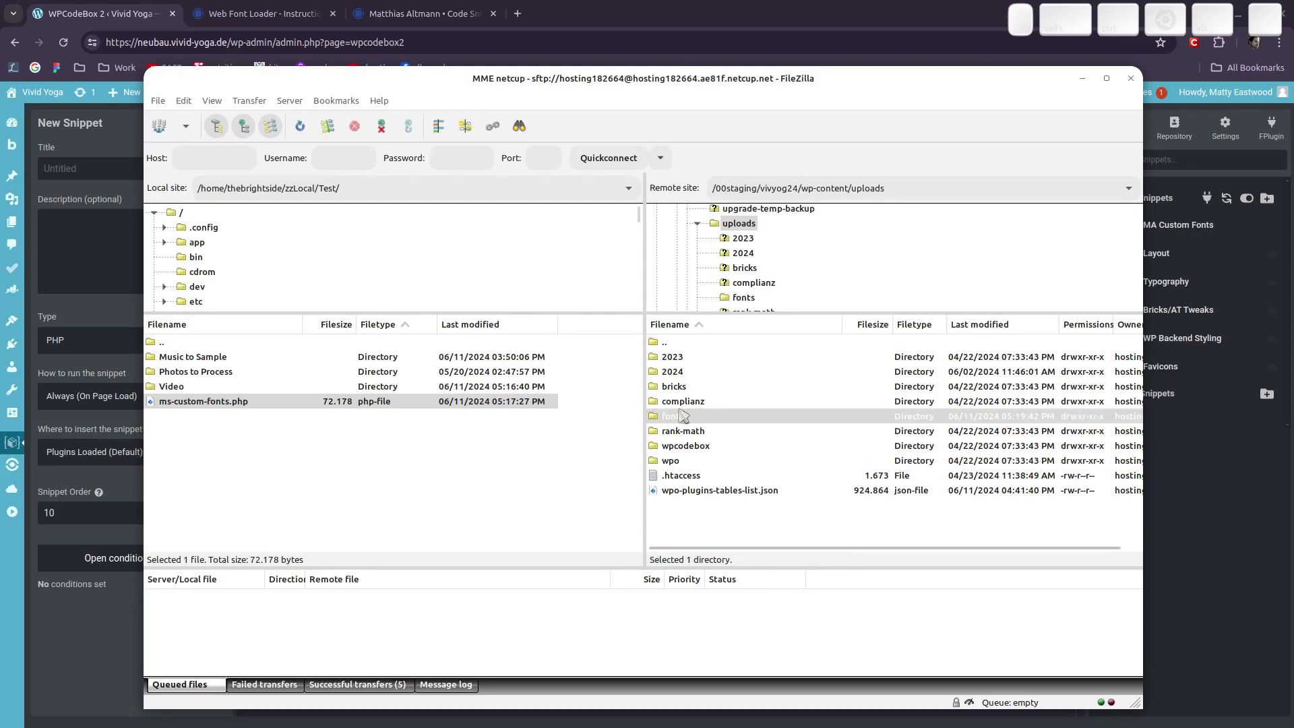
- Check the local snippets list in WPCodeBox 2, then view the remote uploads and plugins folders in FileZilla
{"action": "key", "text": "alt+Tab"}
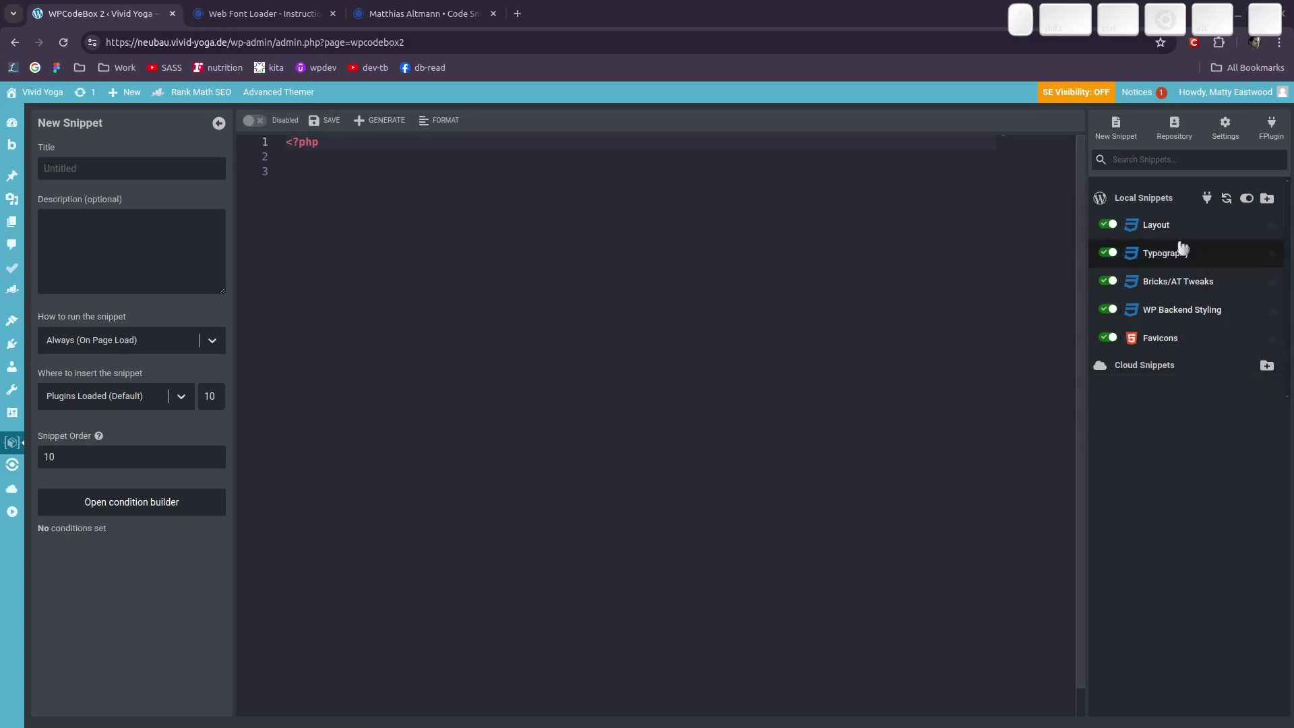
{"action": "key", "text": "super"}
{"action": "left_click", "coordinate": [669, 273]}
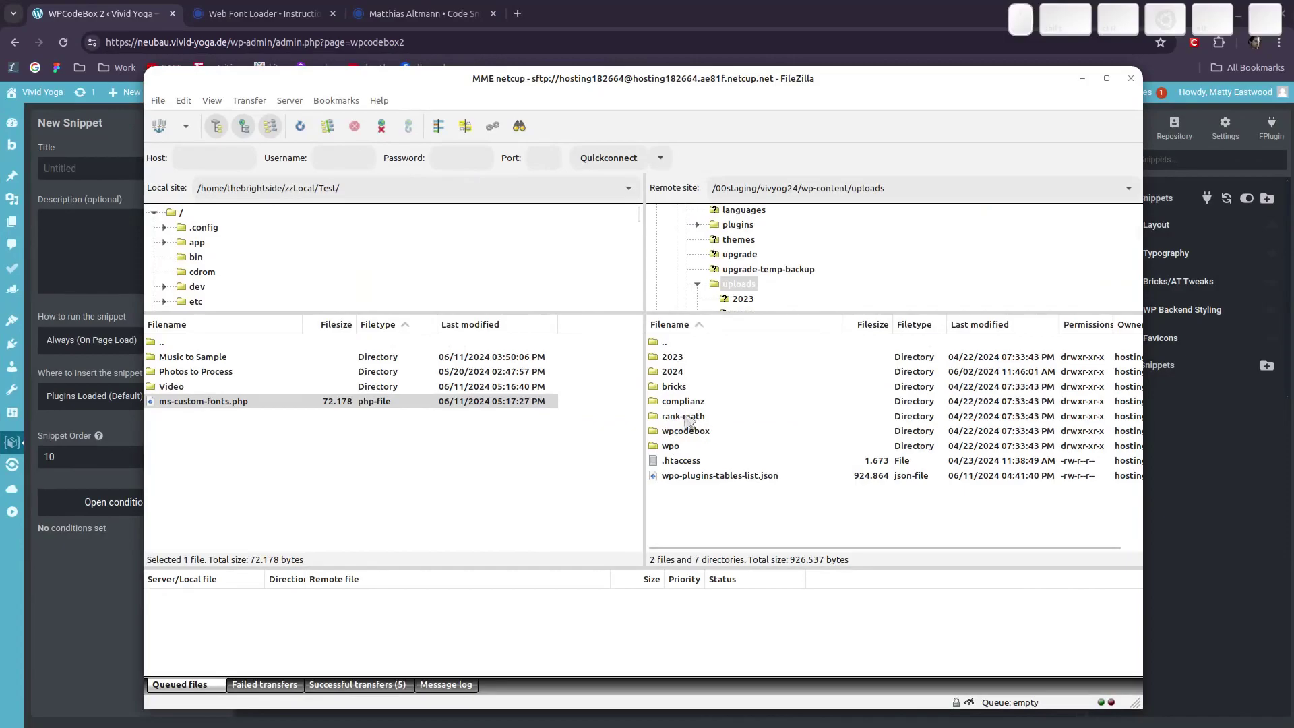
{"action": "left_click", "coordinate": [740, 226]}
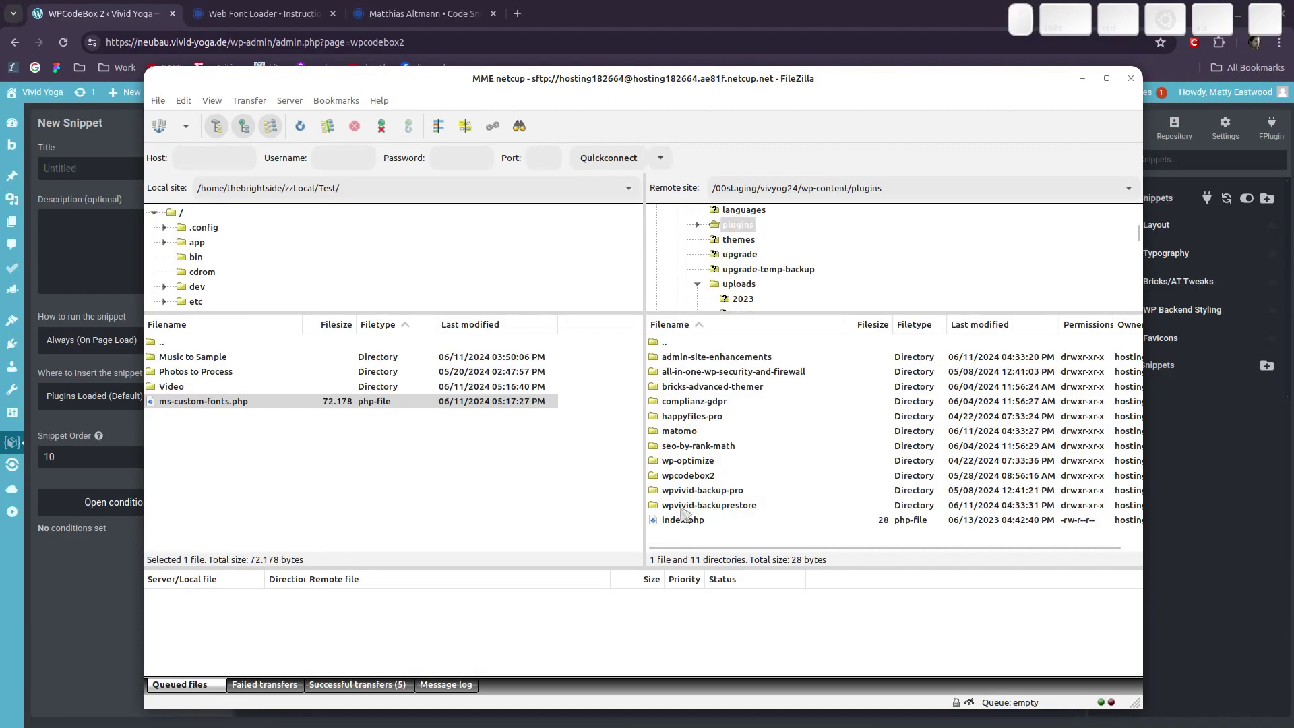
- Switch to Thunderbird and read the email's instructions for installing custom fonts through the Bricks child theme
{"action": "key", "text": "super"}
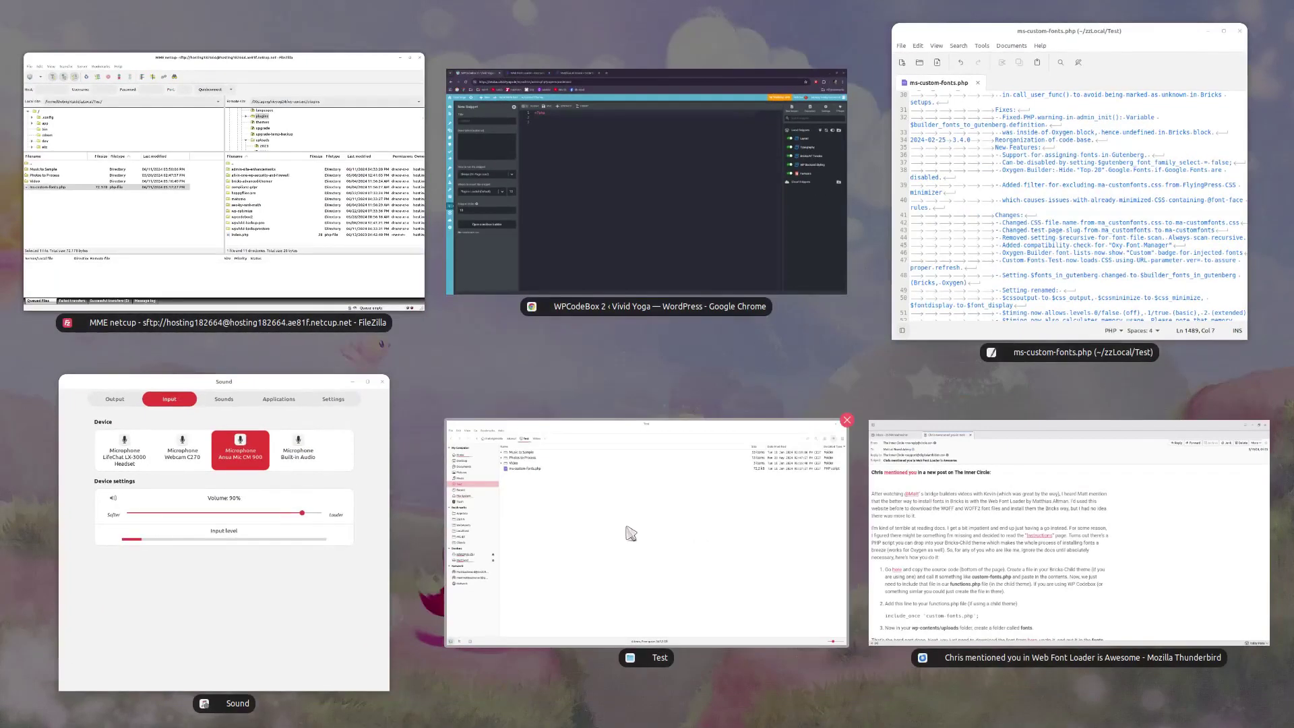
{"action": "left_click", "coordinate": [986, 535]}
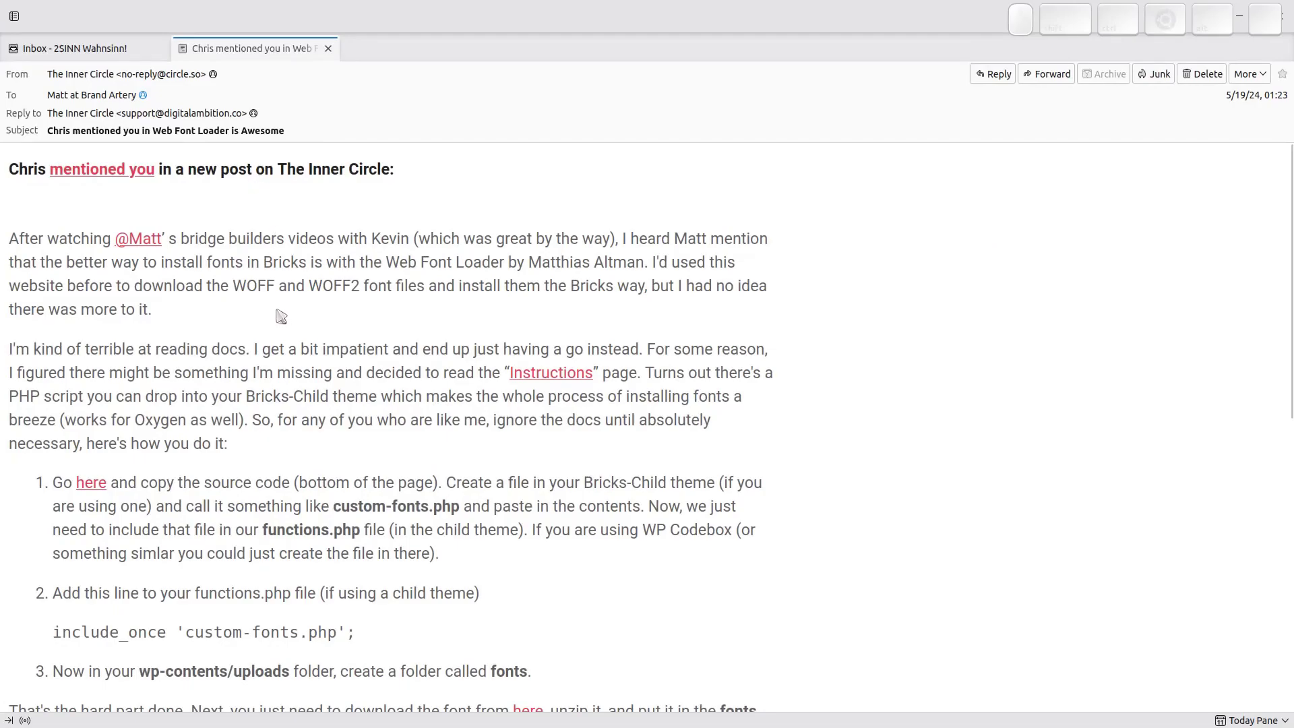
{"action": "scroll", "coordinate": [292, 326], "scroll_direction": "down", "scroll_amount": 5}
{"action": "scroll", "coordinate": [413, 367], "scroll_direction": "down", "scroll_amount": 4}
{"action": "scroll", "coordinate": [412, 368], "scroll_direction": "up", "scroll_amount": 8}
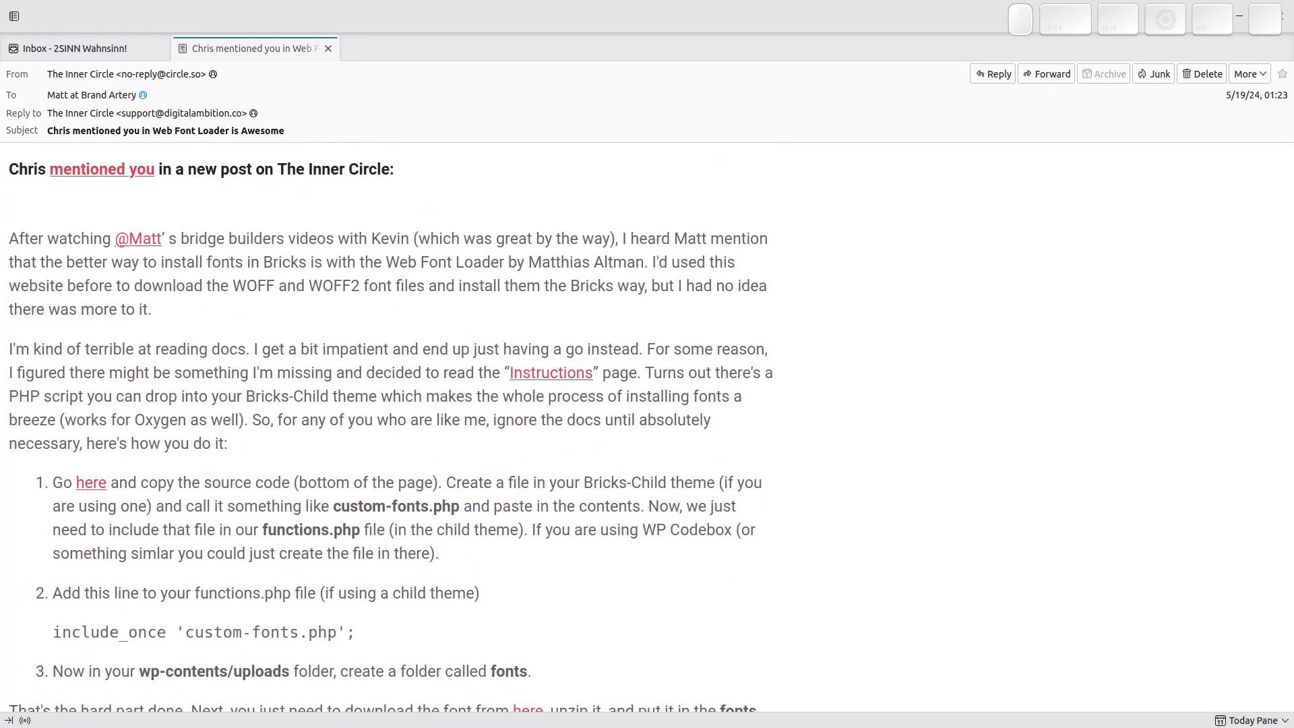
{"action": "left_click", "coordinate": [74, 48]}
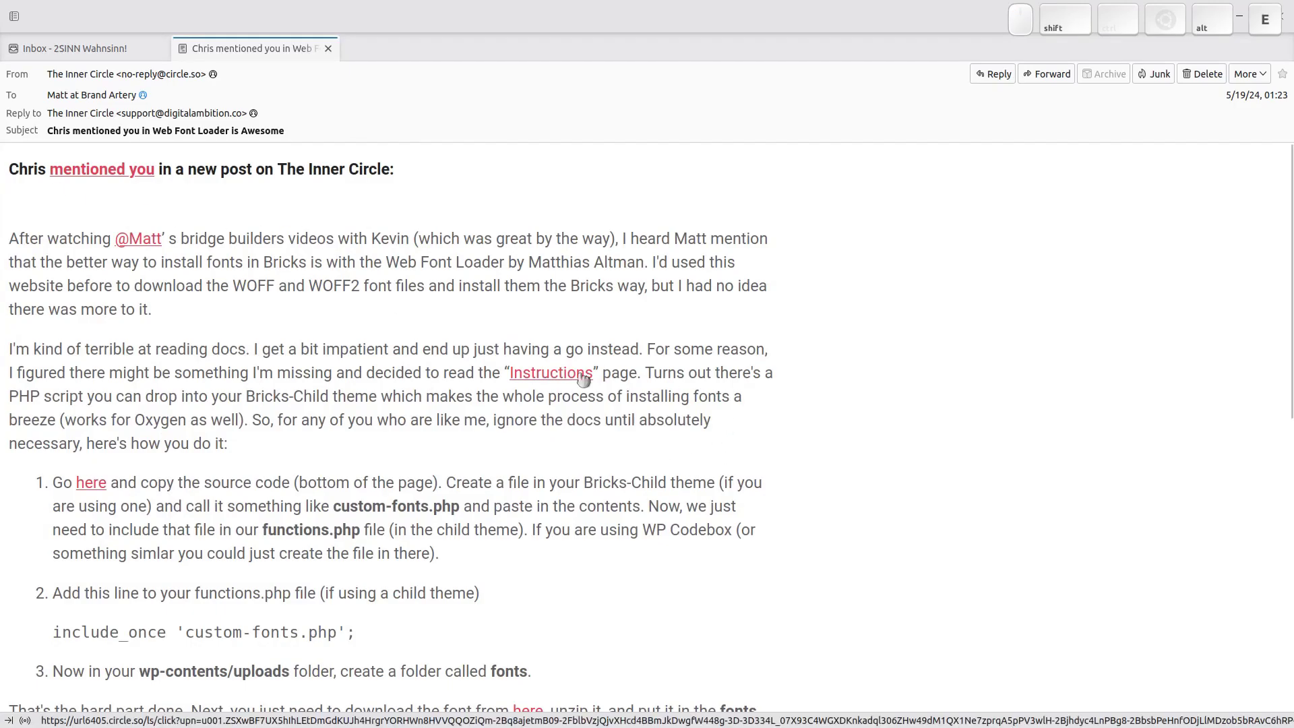
- Paste the copied MA Custom Fonts source into a new text editor document and save it as custom-fonts.php in the Test folder
{"action": "key", "text": "ctrl+v"}
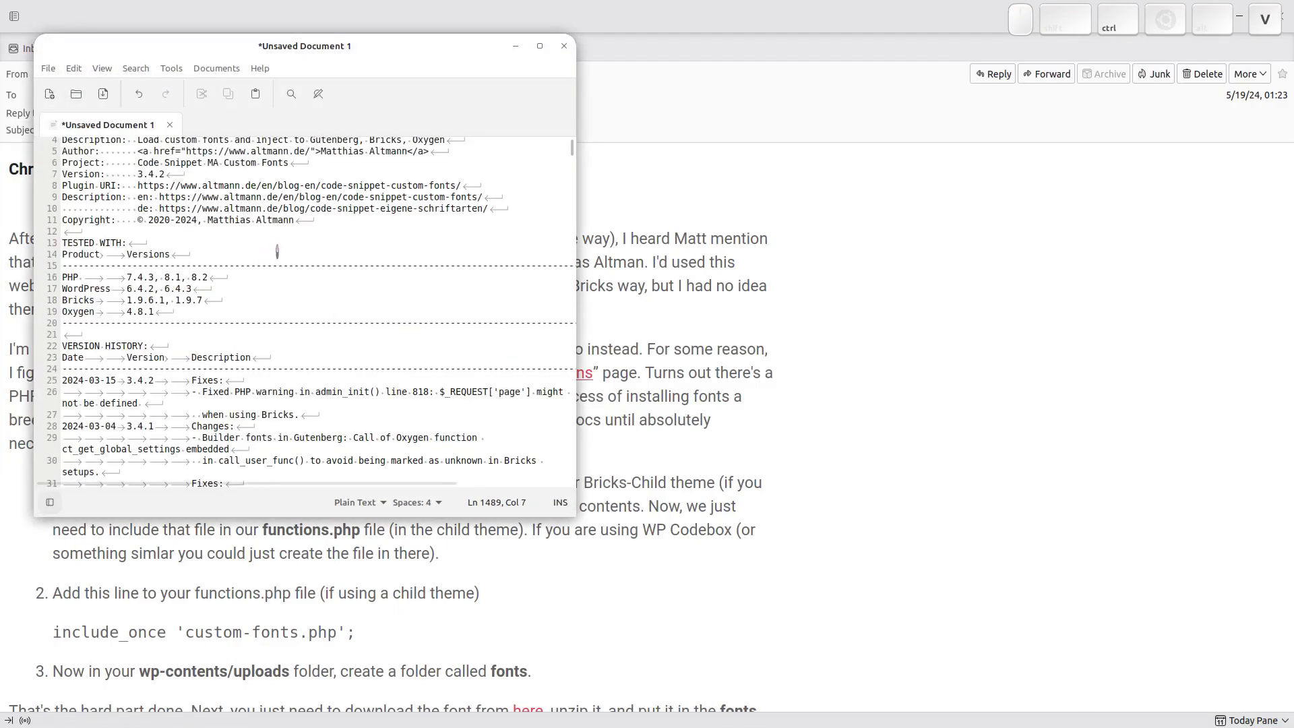
{"action": "key", "text": "ctrl+s"}
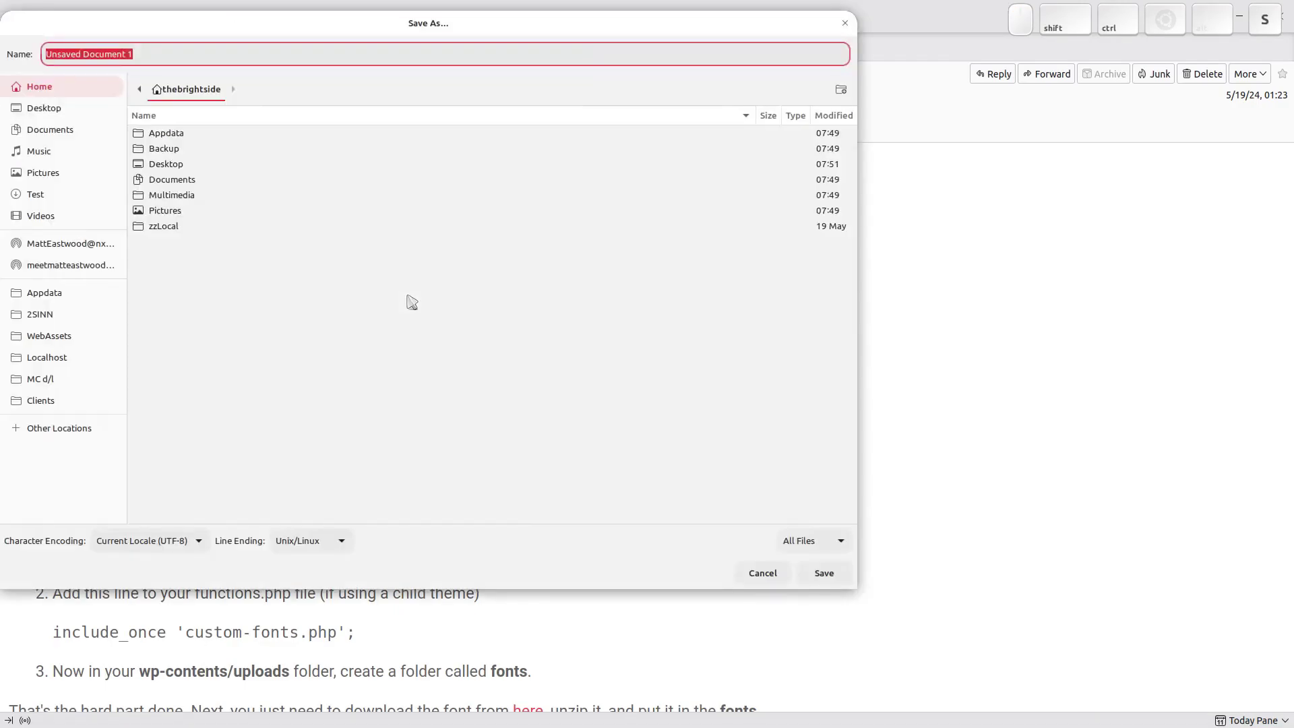
{"action": "left_click", "coordinate": [75, 200]}
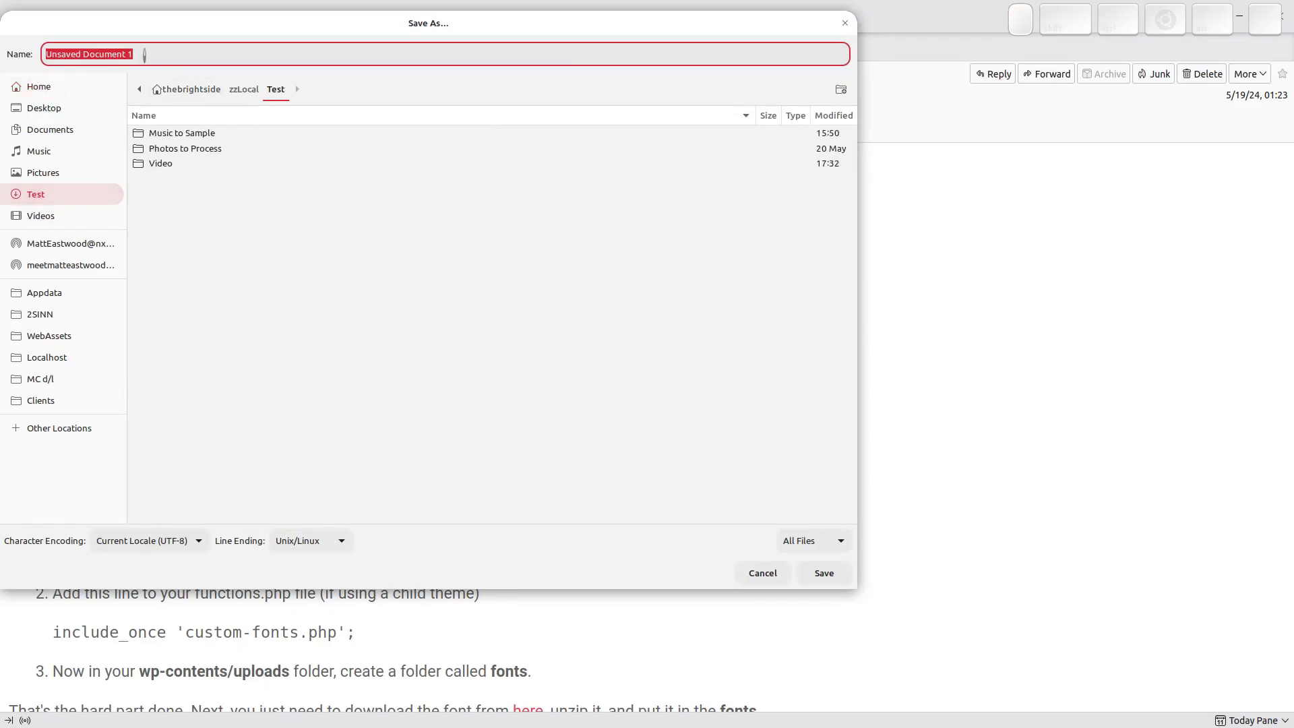
{"action": "type", "text": "custom-fonts.php"}
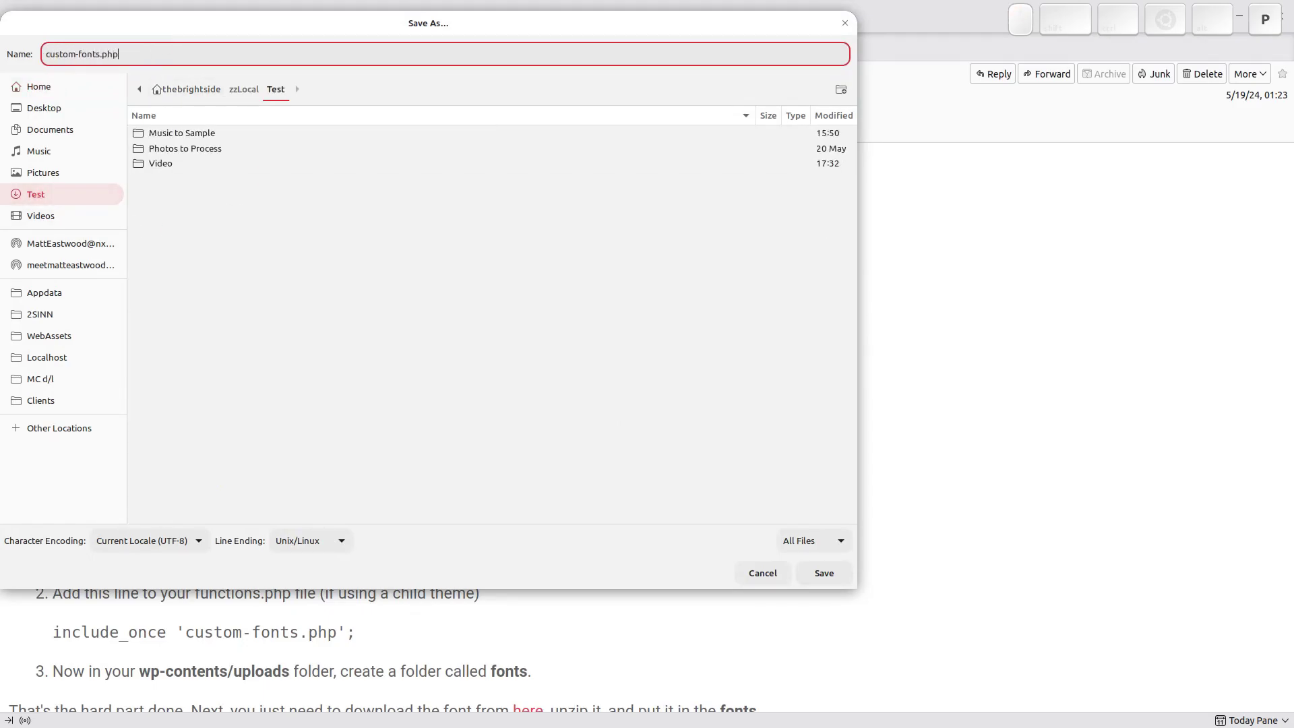
{"action": "key", "text": "Return"}
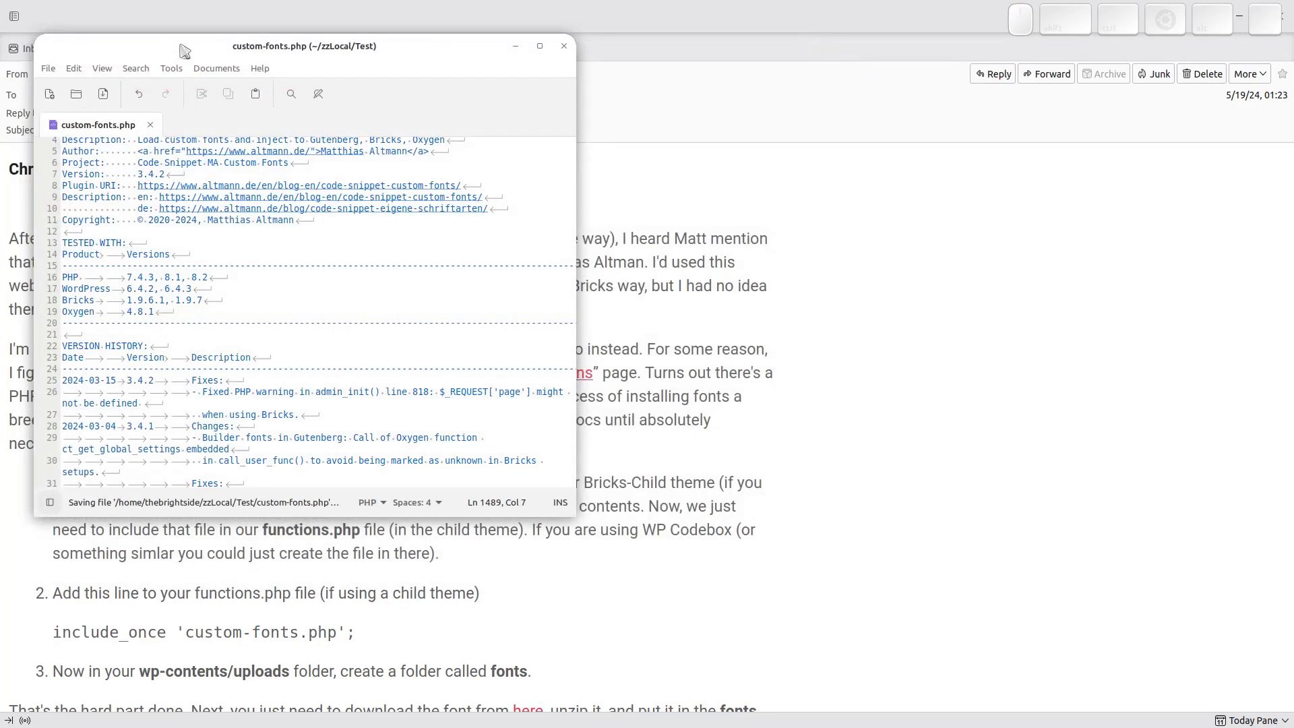
- Switch to FileZilla and upload custom-fonts.php to the remote wp-content/themes/bricks-child folder
{"action": "key", "text": "super"}
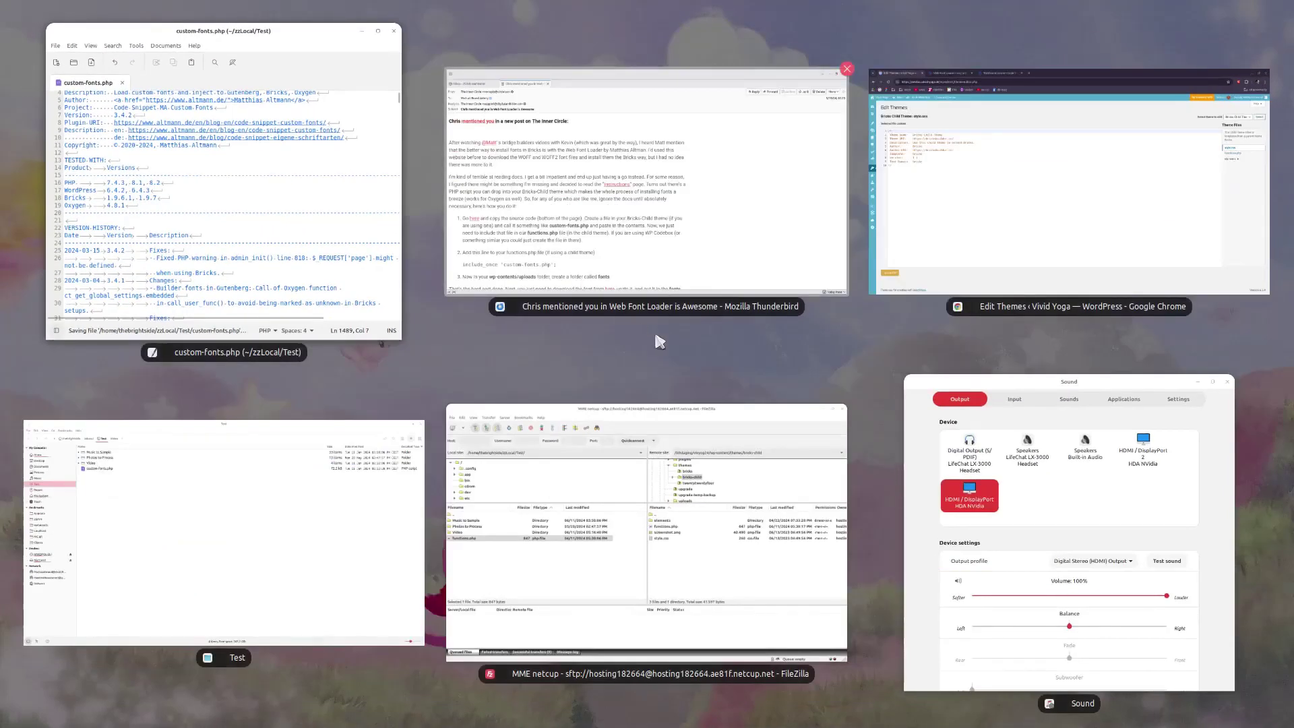
{"action": "left_click", "coordinate": [618, 567]}
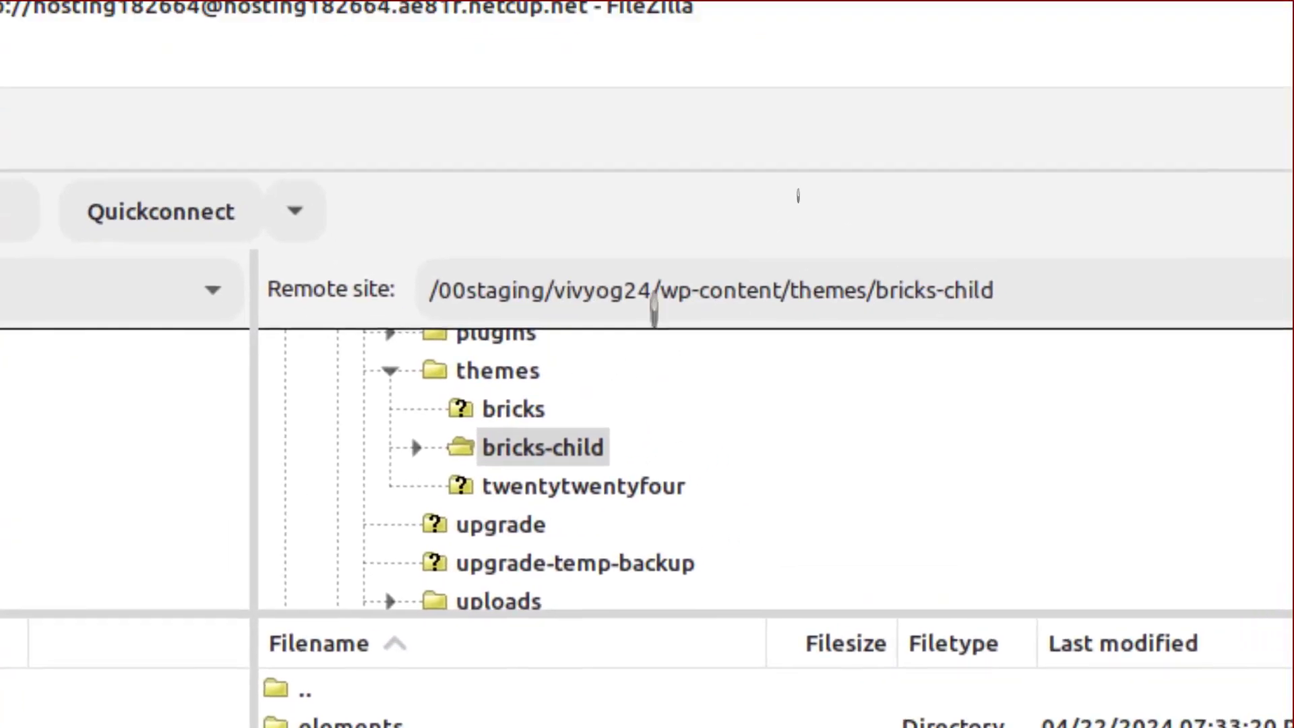
{"action": "mouse_move", "coordinate": [652, 290]}
{"action": "left_mouse_down"}
{"action": "mouse_move", "coordinate": [1024, 290]}
{"action": "mouse_move", "coordinate": [964, 290]}
{"action": "left_mouse_up"}
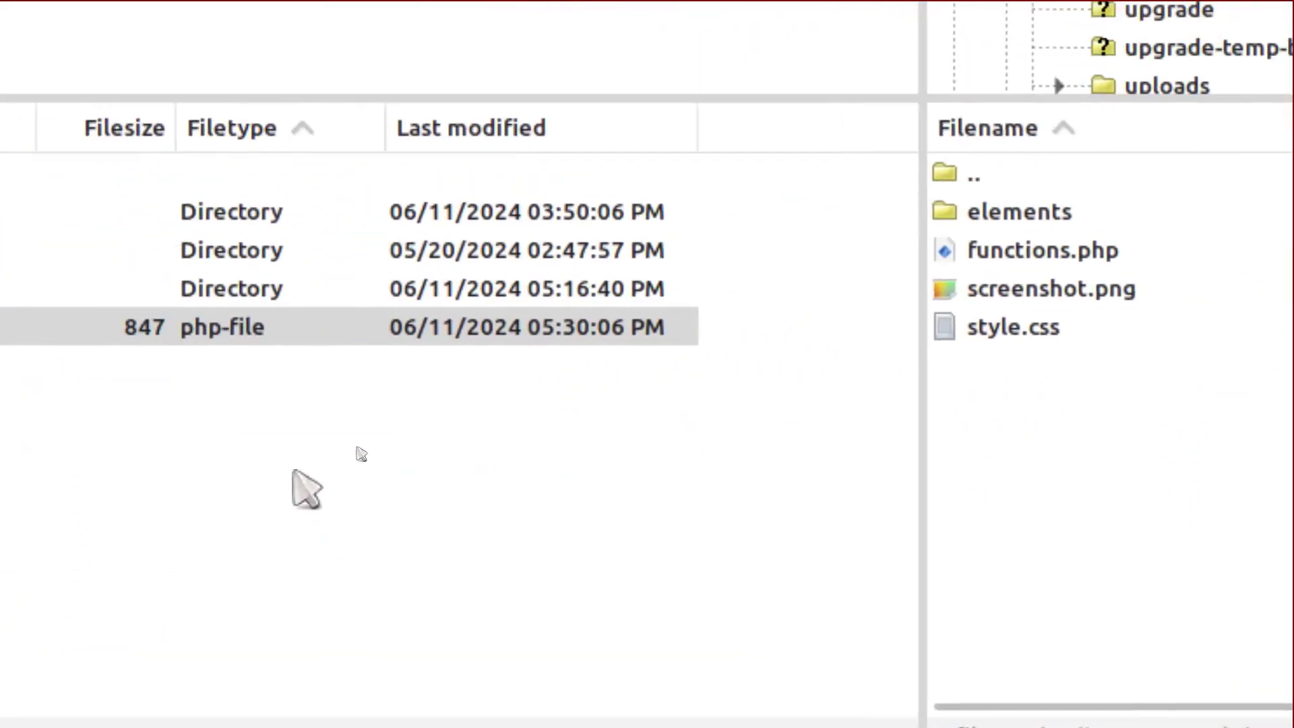
{"action": "left_click", "coordinate": [134, 478]}
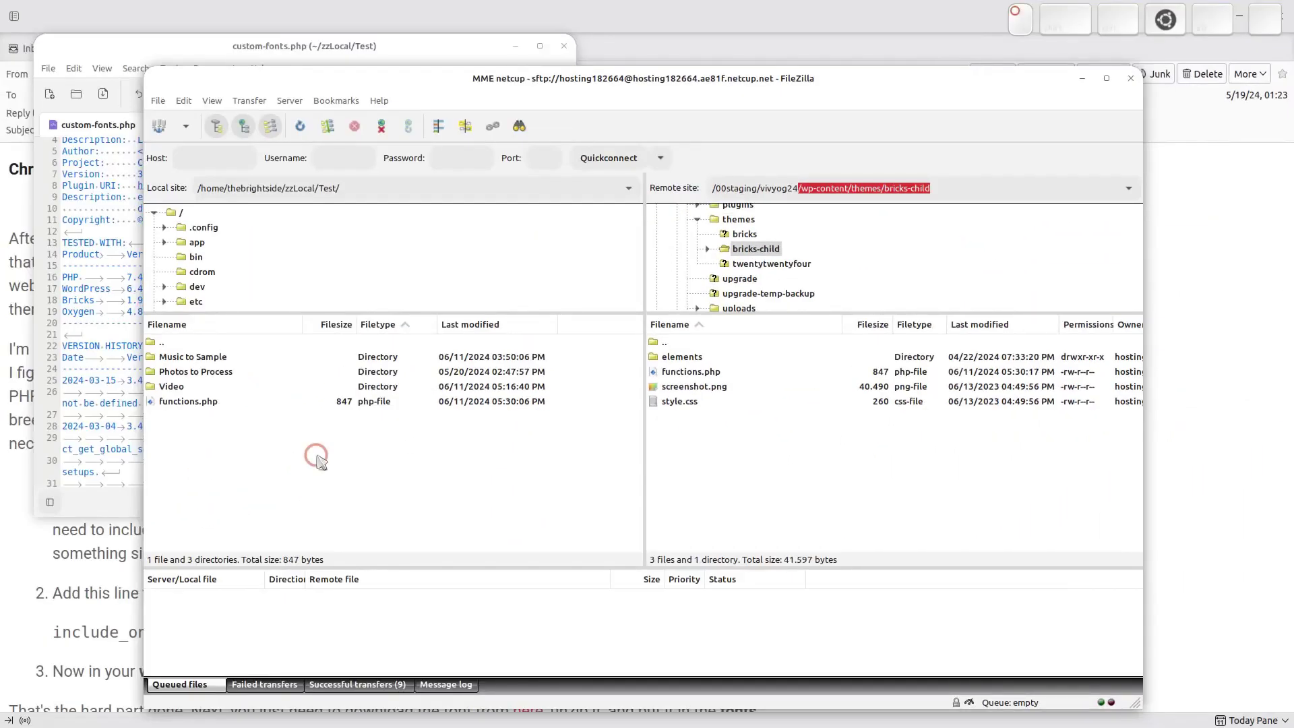
{"action": "right_click", "coordinate": [202, 404]}
{"action": "left_click", "coordinate": [247, 413]}
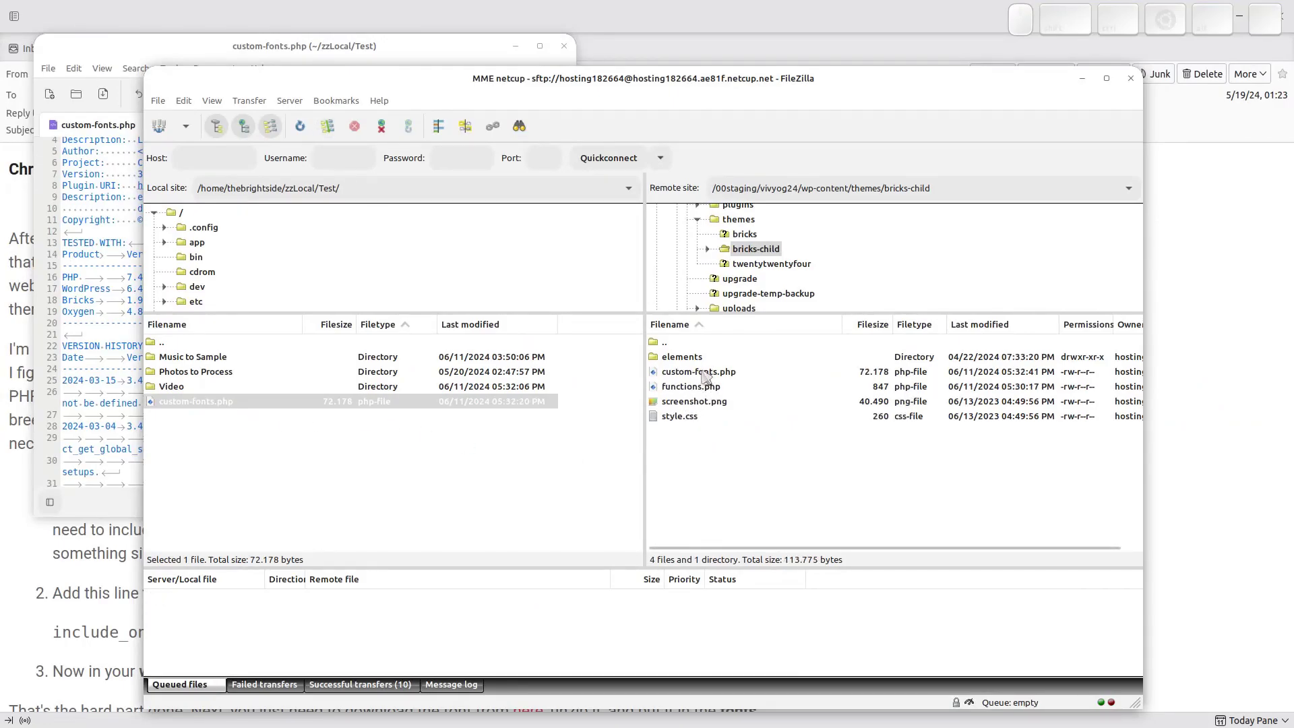
- Download functions.php from the remote bricks-child folder and open the local copy in the text editor
{"action": "right_click", "coordinate": [691, 390]}
{"action": "left_click", "coordinate": [713, 400]}
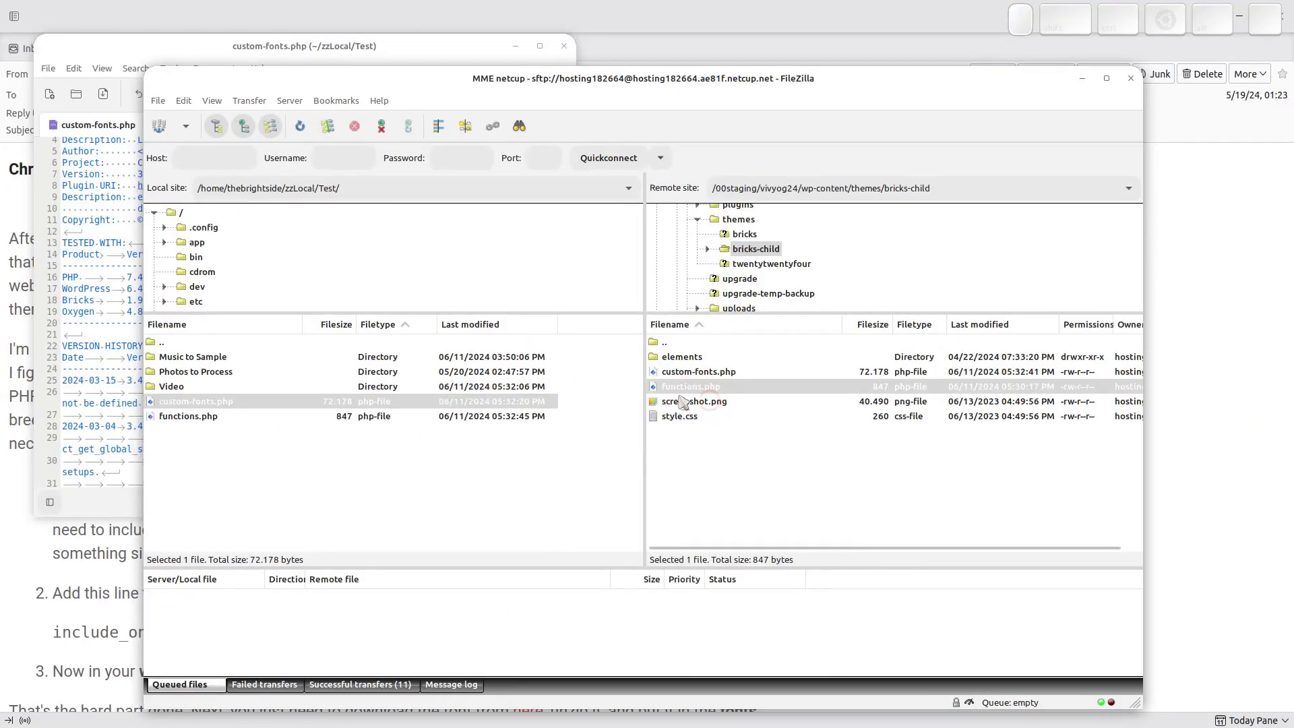
{"action": "left_click", "coordinate": [207, 420]}
{"action": "left_click", "coordinate": [167, 53]}
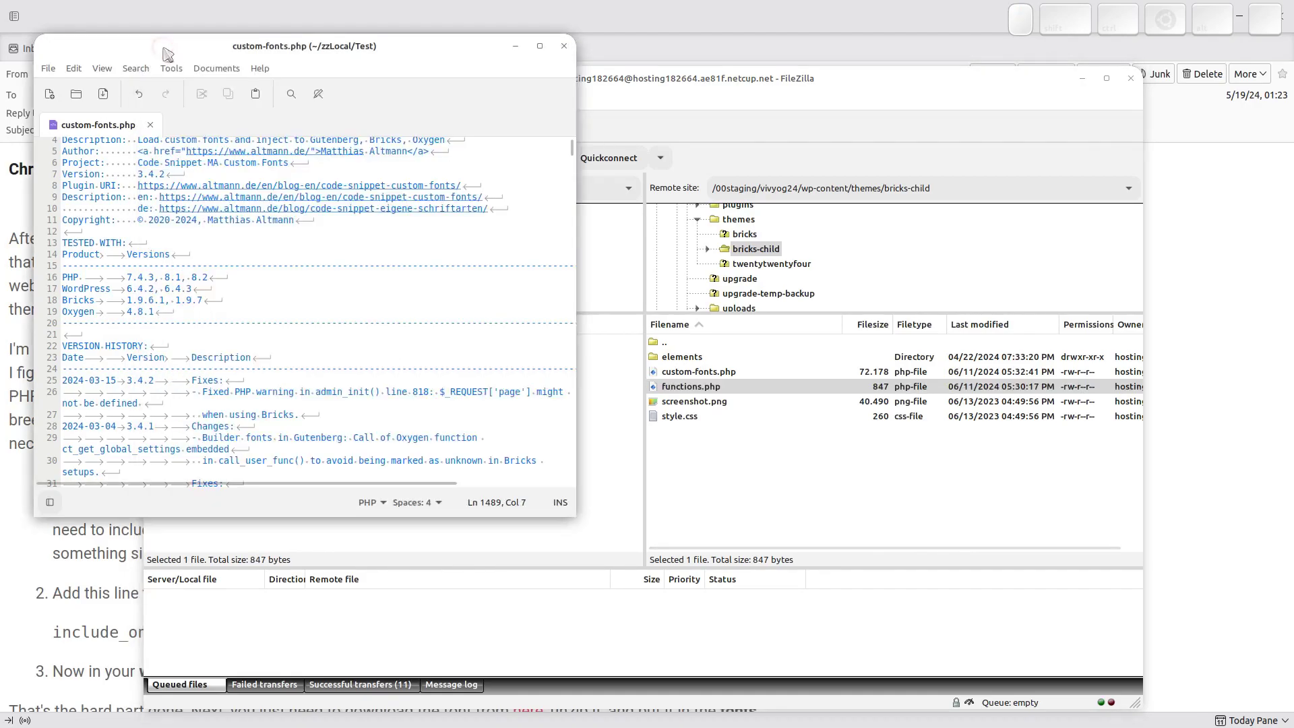
{"action": "key", "text": "ctrl+o"}
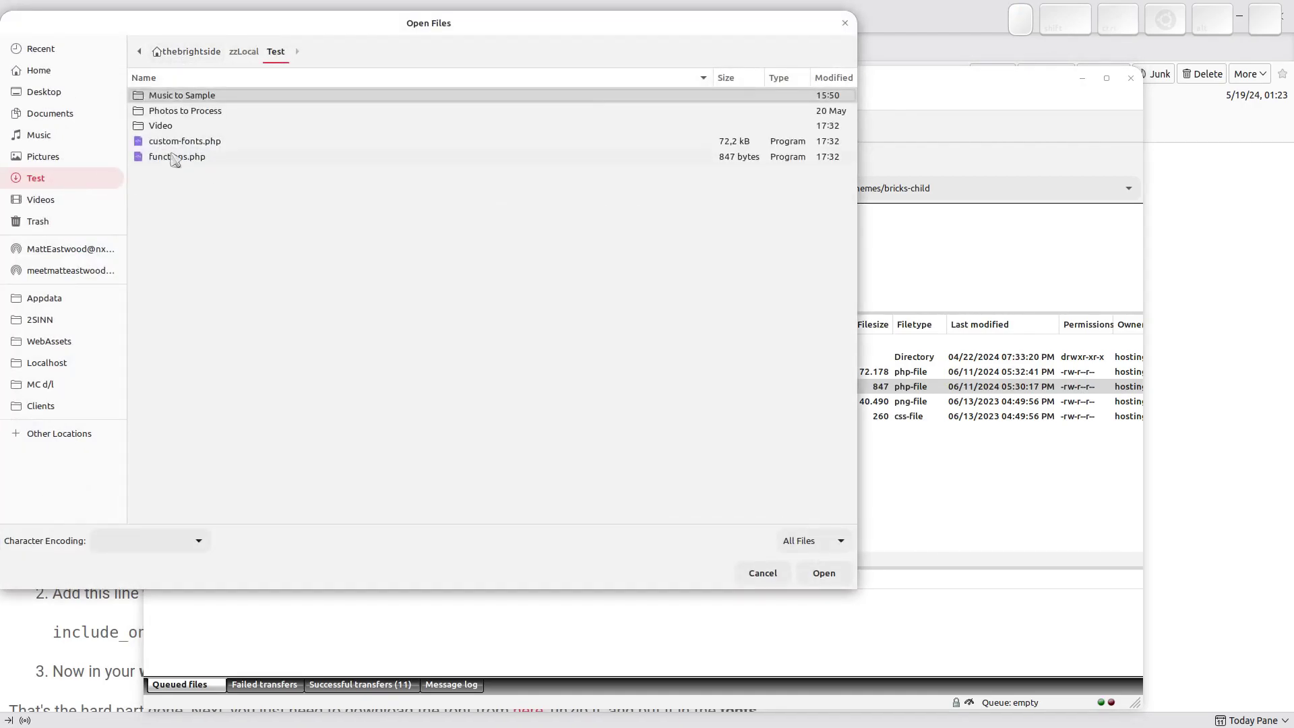
{"action": "double_click", "coordinate": [173, 159]}
- Copy the line include_once 'custom-fonts.php'; from the Thunderbird email and return to functions.php in the text editor
{"action": "key", "text": "alt+Tab"}
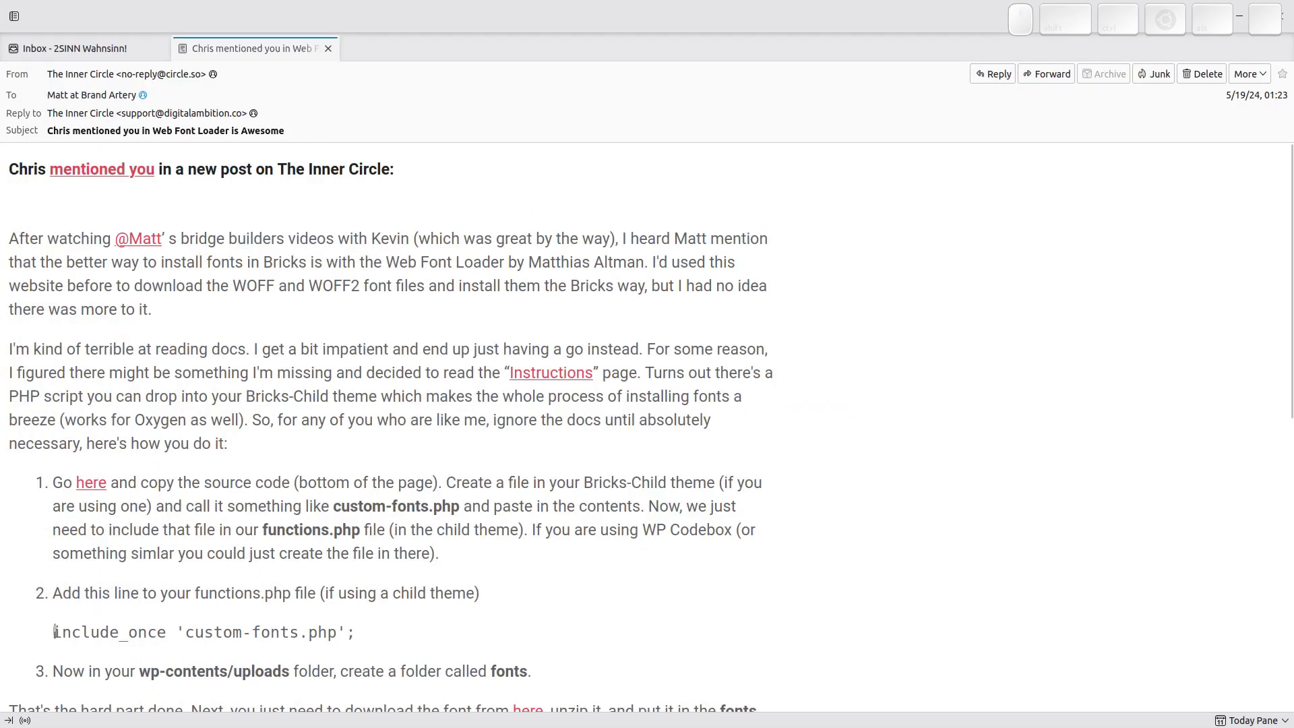
{"action": "left_click_drag", "start_coordinate": [54, 632], "coordinate": [354, 634]}
{"action": "key", "text": "ctrl+c"}
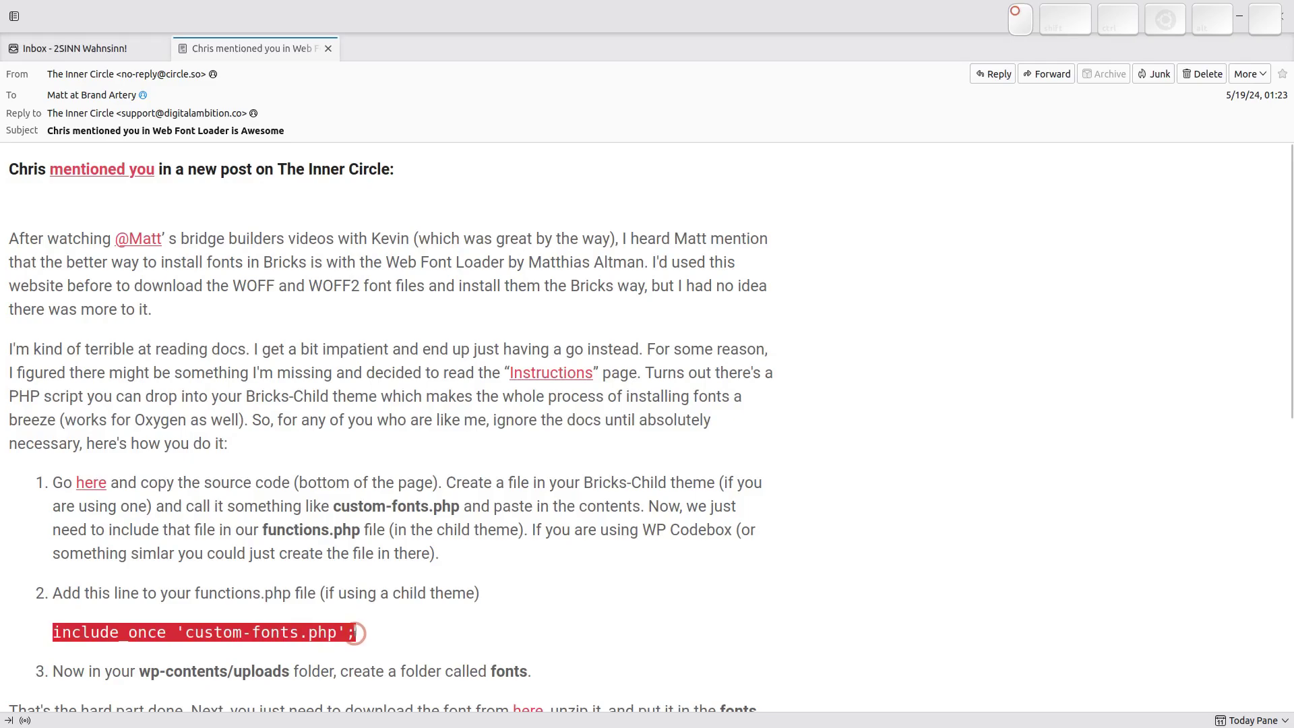
{"action": "key", "text": "alt+Tab"}
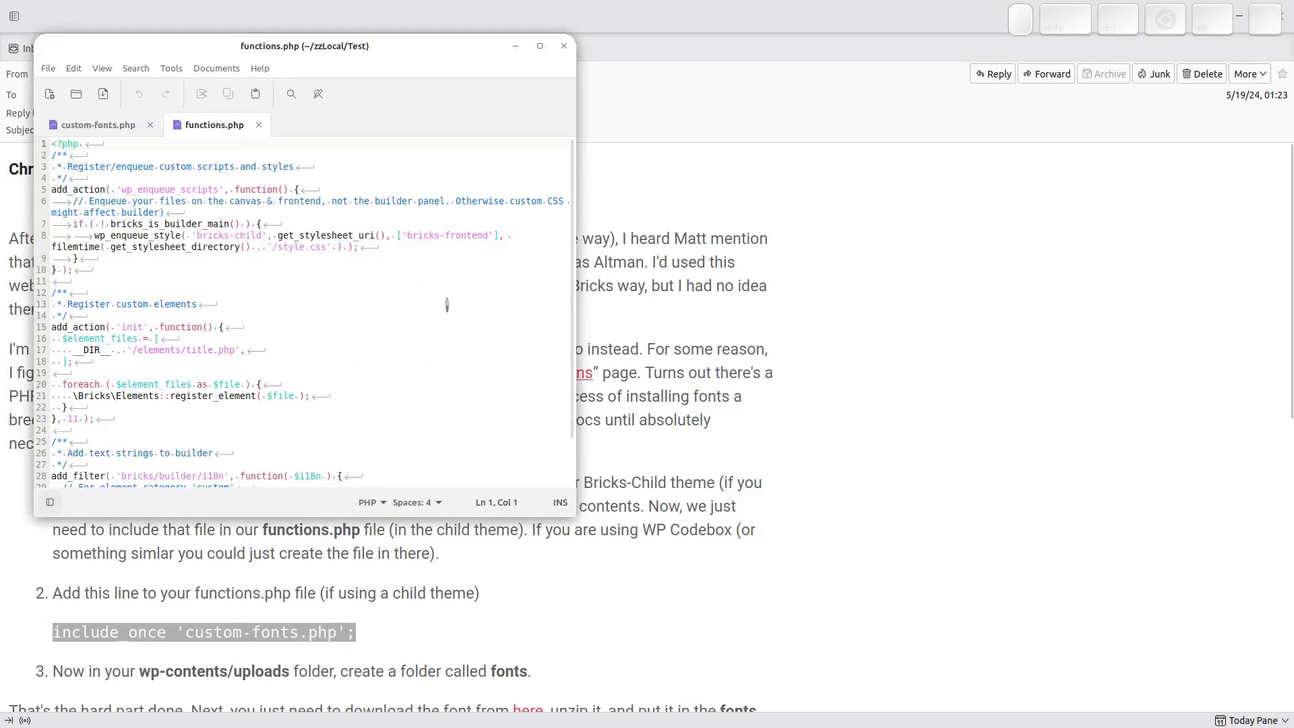
- Add the comment /* Include MA Custom Fonts */ after a blank line at the end of functions.php
{"action": "scroll", "coordinate": [404, 292], "scroll_direction": "down", "scroll_amount": 2}
{"action": "left_click", "coordinate": [179, 482]}
{"action": "key", "text": "Return"}
{"action": "key", "text": "Return"}
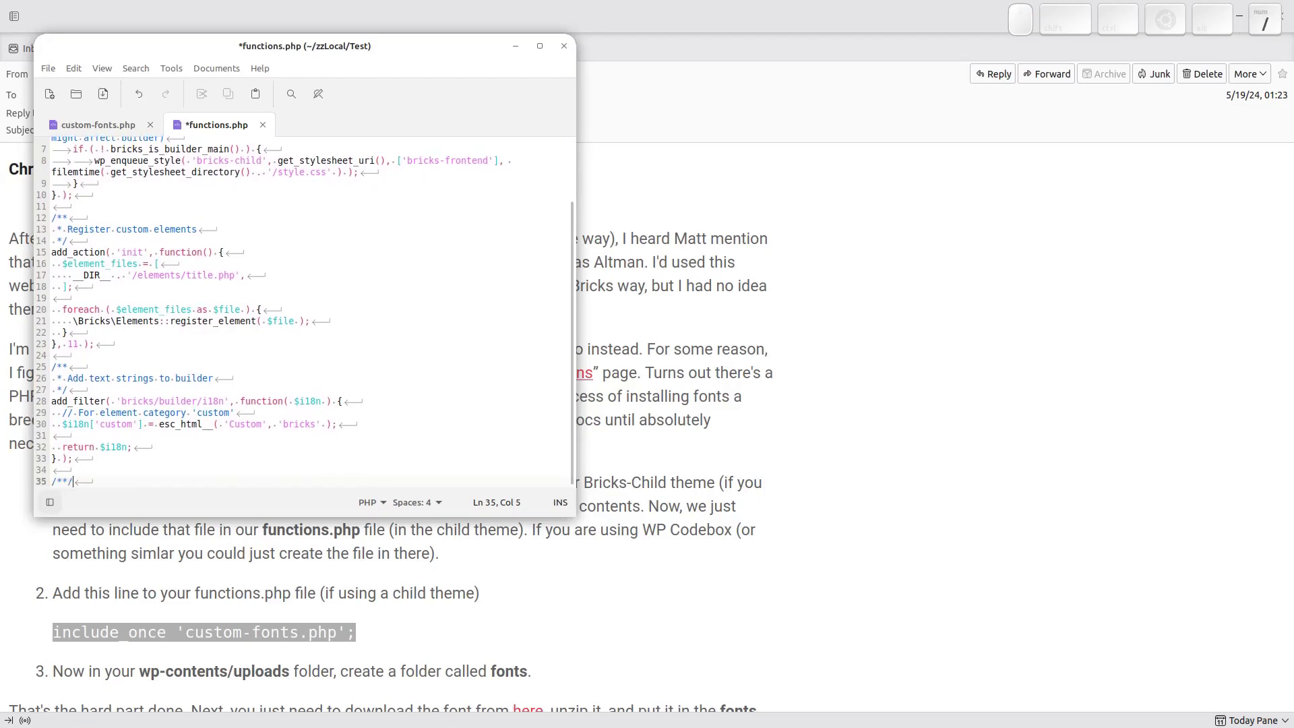
{"action": "key", "text": "BackSpace"}
{"action": "type", "text": "*"}
{"action": "key", "text": "Left"}
{"action": "key", "text": "Left"}
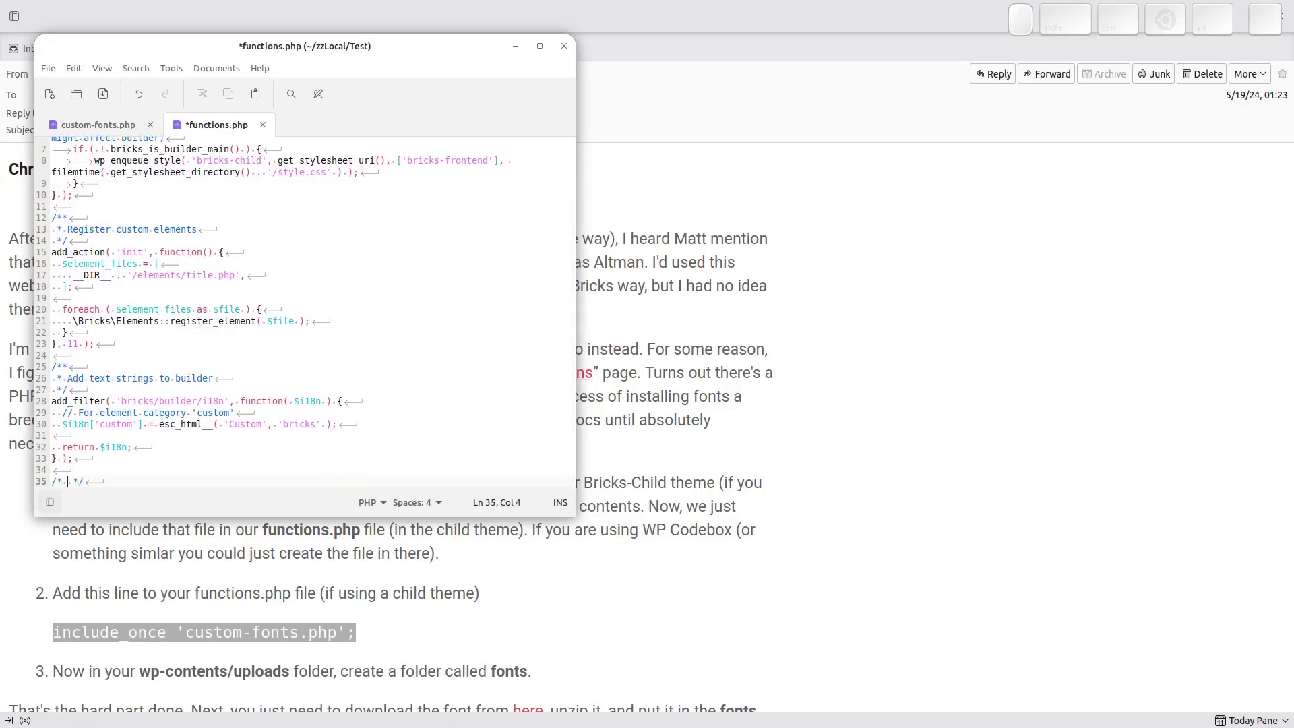
{"action": "type", "text": "Include MA Custom Fonts"}
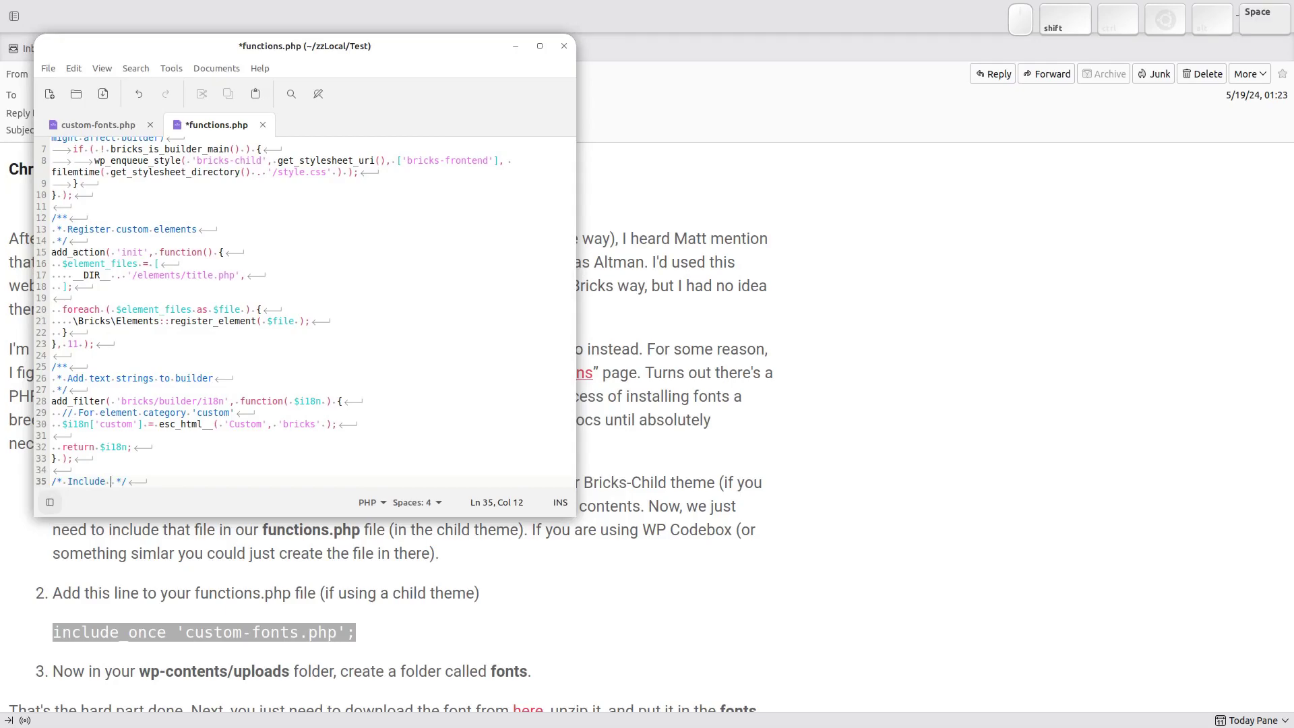
- Paste the copied include_once line below the new comment and save functions.php
{"action": "key", "text": "End"}
{"action": "key", "text": "Return"}
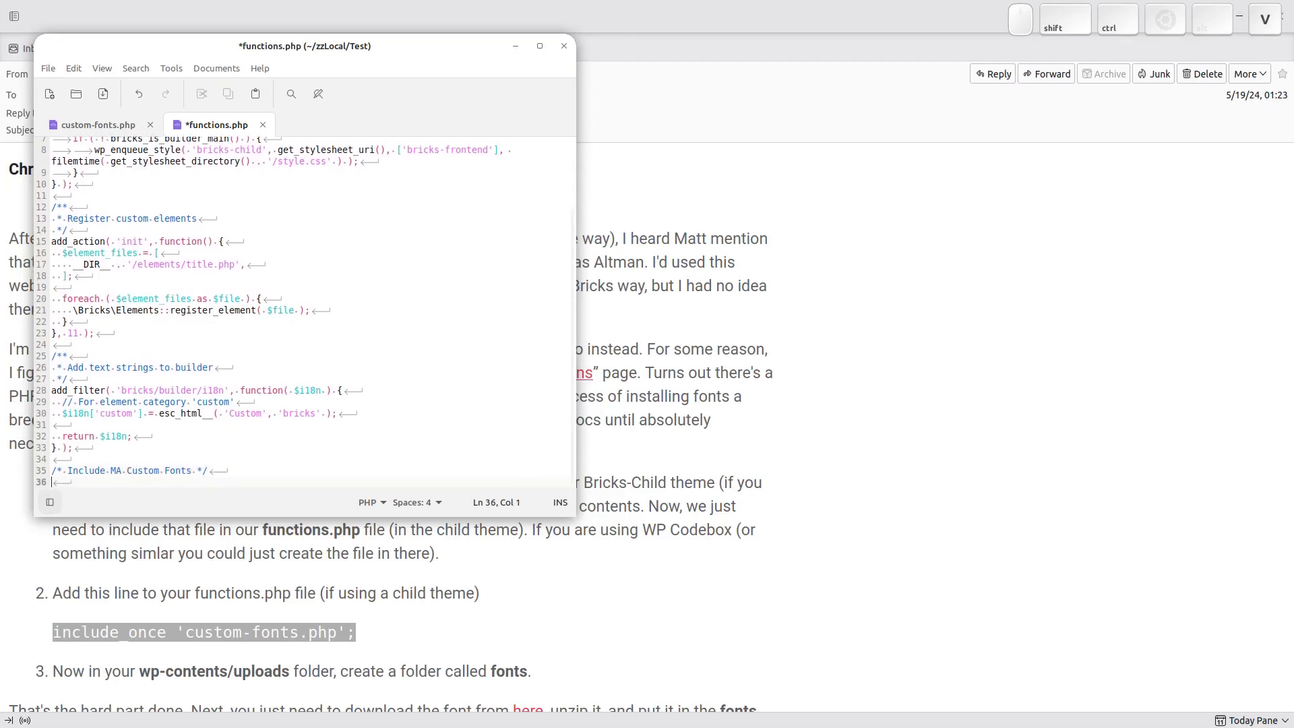
{"action": "key", "text": "ctrl+v"}
{"action": "key", "text": "ctrl+s"}
- Switch to FileZilla, refresh the listings, and upload functions.php to the bricks-child folder, overwriting the existing remote file
{"action": "key", "text": "super"}
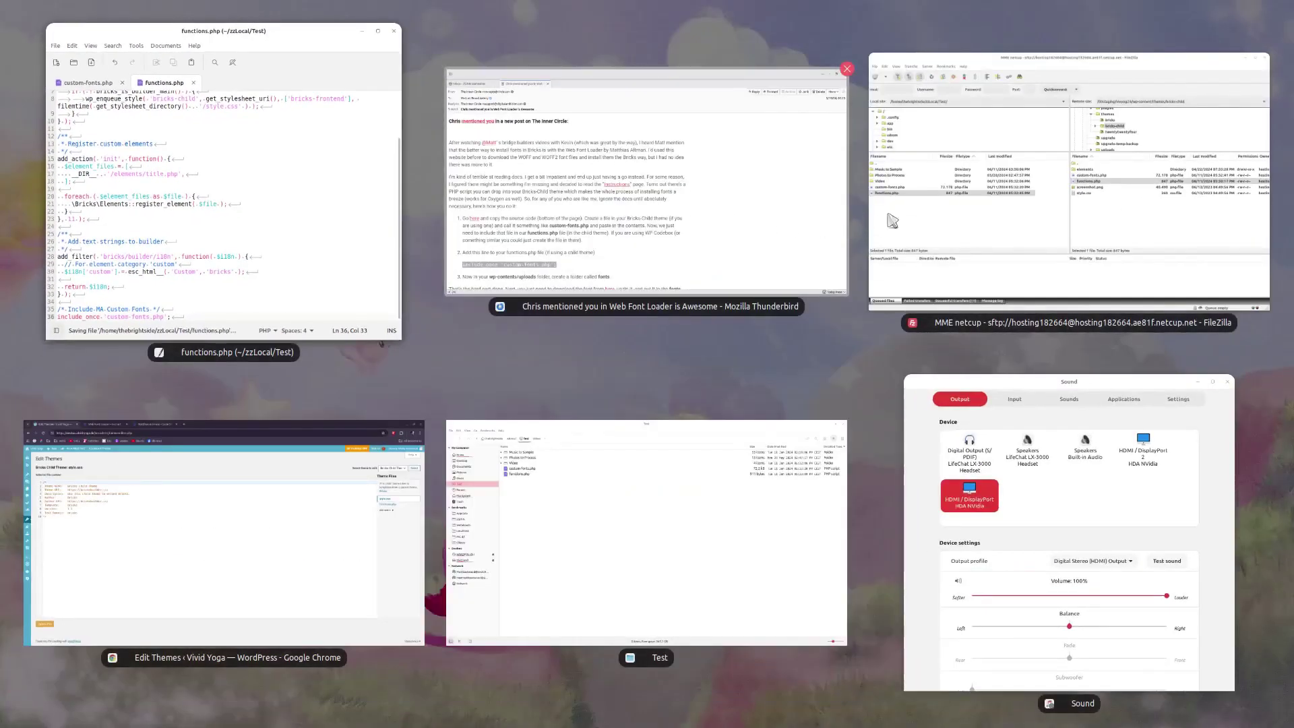
{"action": "left_click", "coordinate": [876, 273]}
{"action": "key", "text": "F5"}
{"action": "right_click", "coordinate": [210, 416]}
{"action": "left_click", "coordinate": [233, 423]}
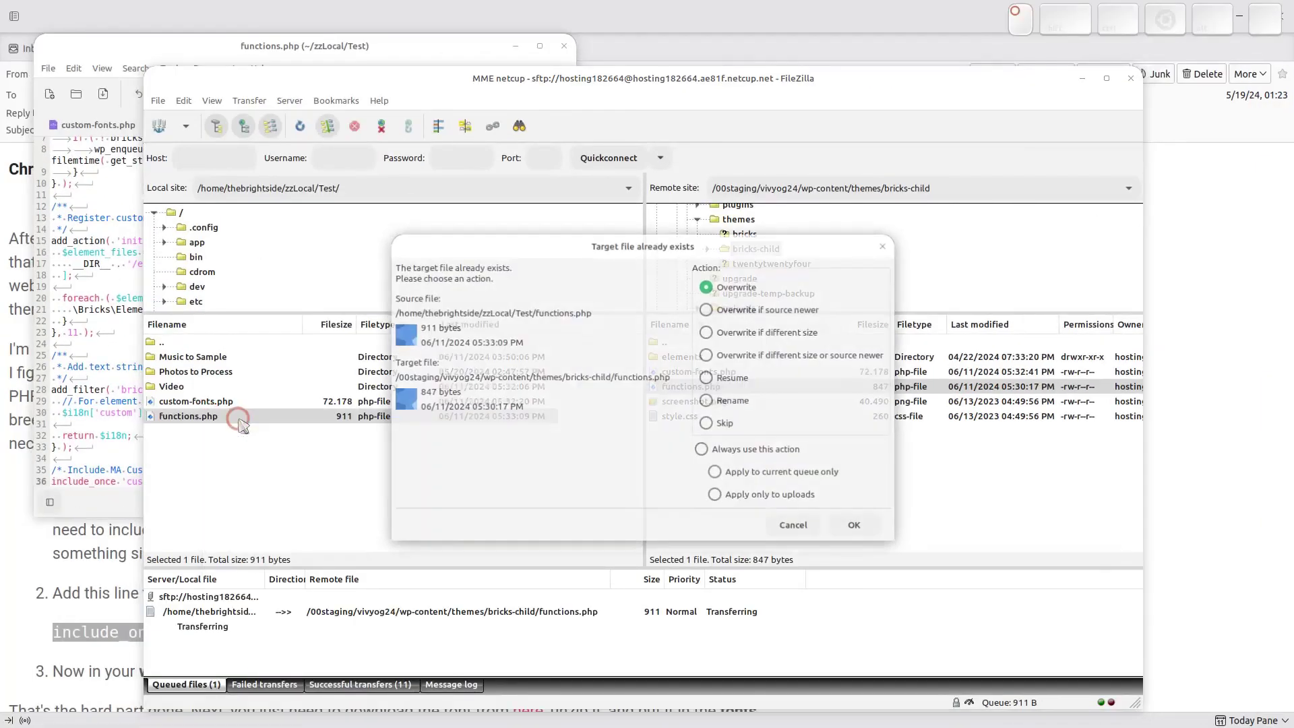
{"action": "left_click", "coordinate": [854, 527]}
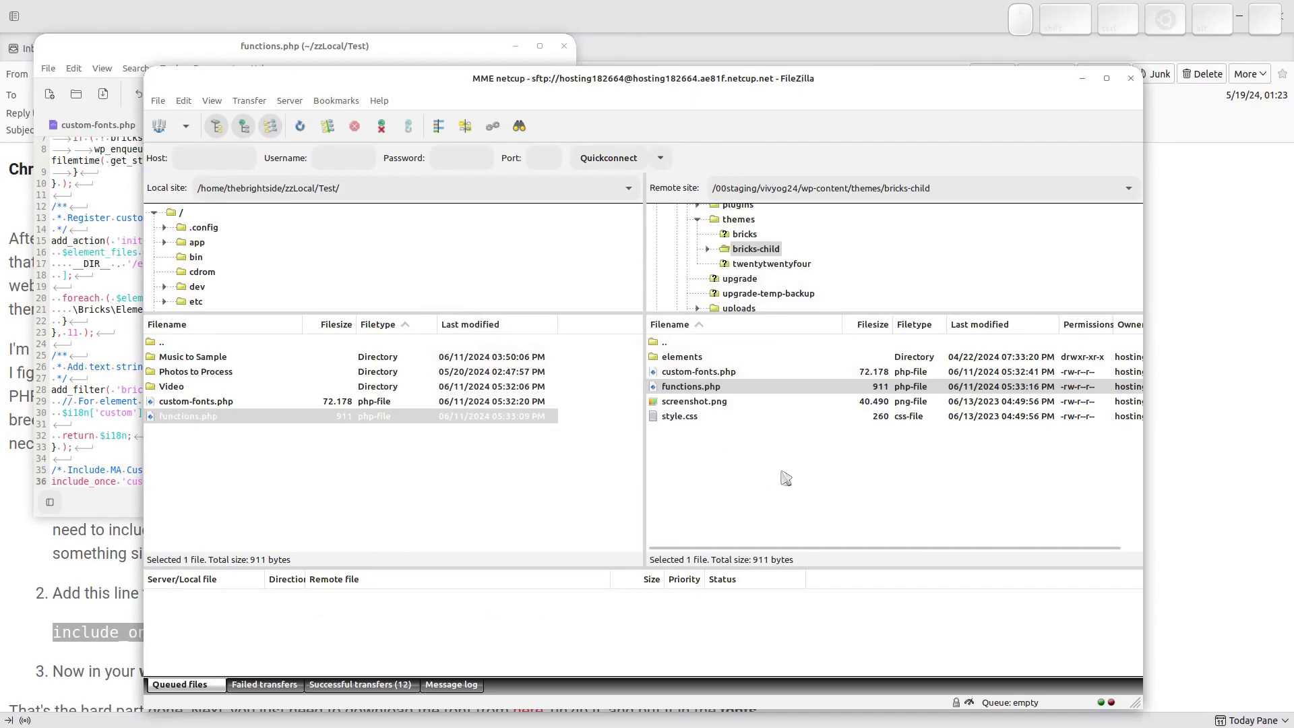
- Refresh the WordPress theme file editor in Chrome and examine the Bricks child theme's file list and functions.php
{"action": "key", "text": "super"}
{"action": "left_click", "coordinate": [202, 572]}
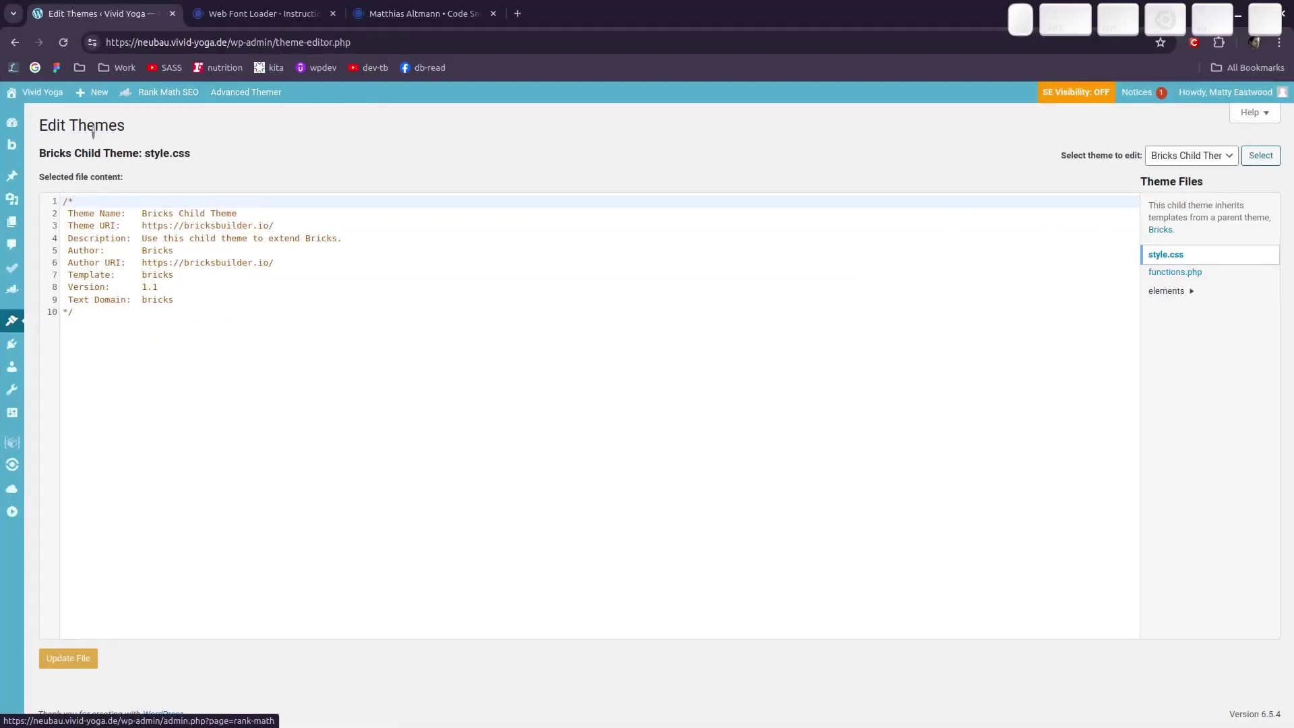
{"action": "mouse_move", "coordinate": [12, 320]}
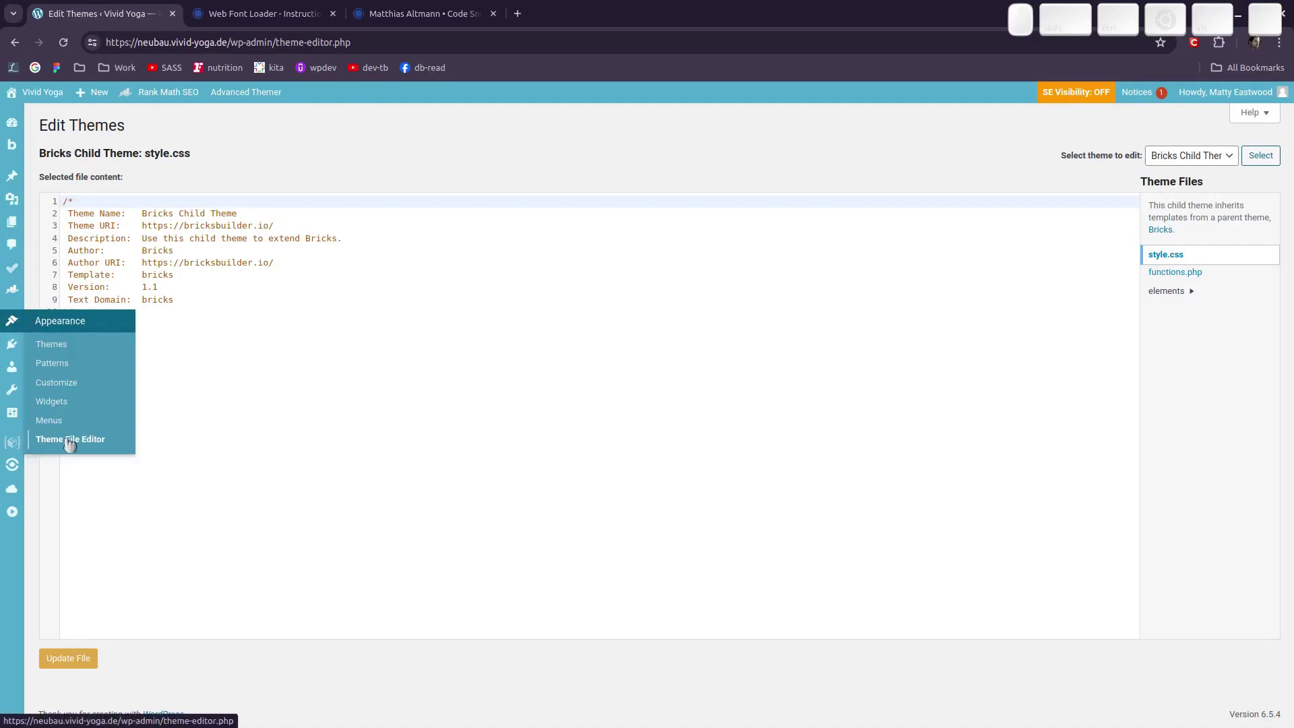
{"action": "key", "text": "F5"}
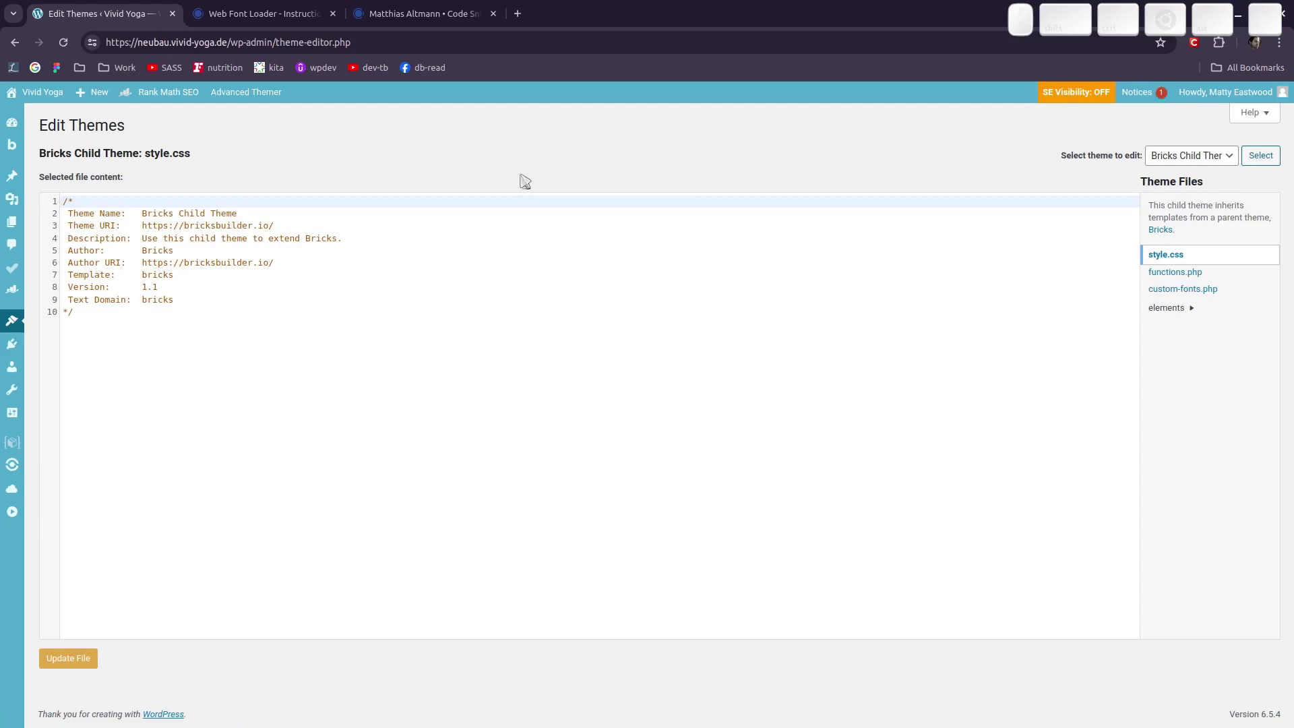
{"action": "left_click", "coordinate": [1178, 276]}
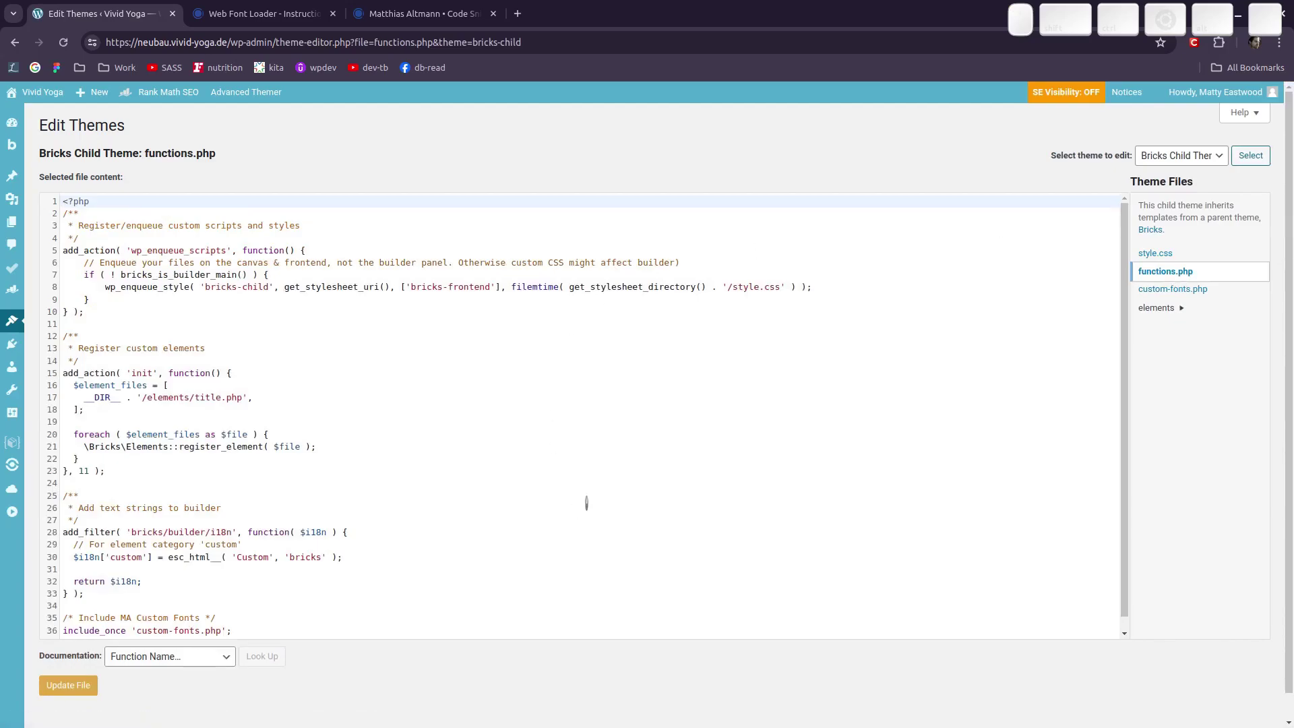
{"action": "scroll", "coordinate": [695, 438], "scroll_direction": "down", "scroll_amount": 1}
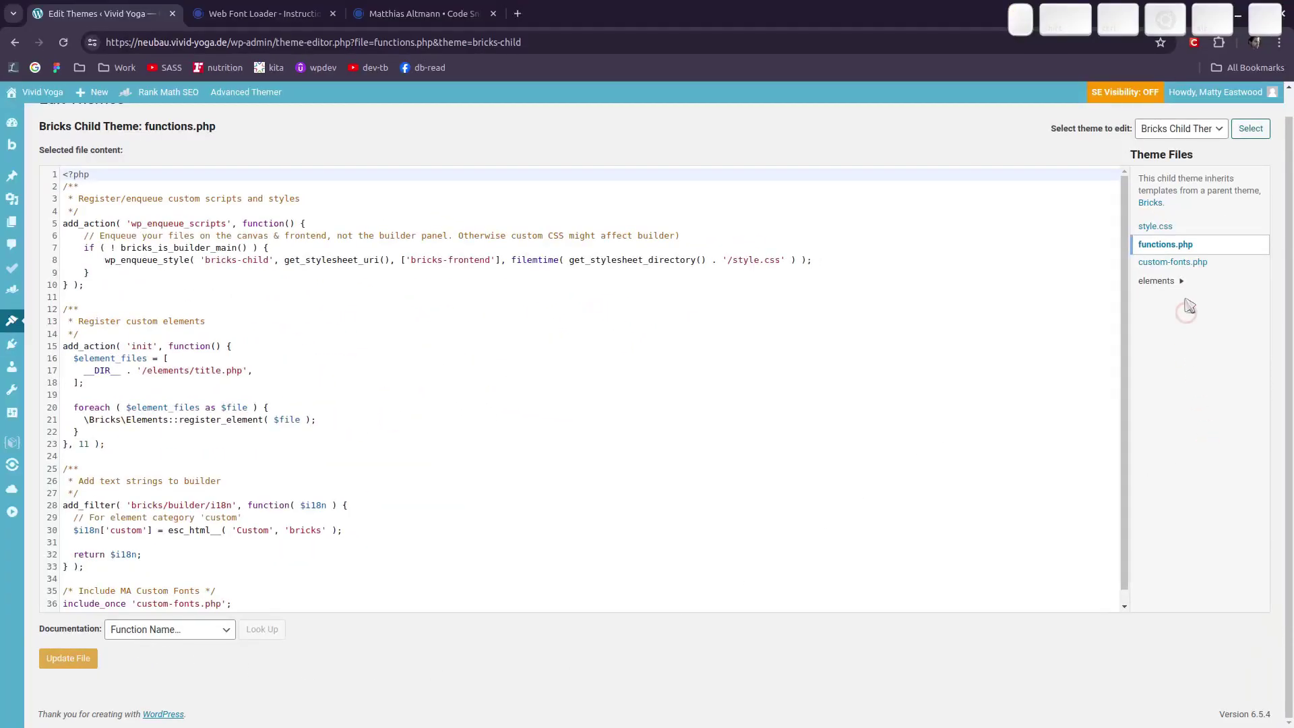
- Review custom-fonts.php in the Bricks child theme files down to its end, and open the MA Custom Fonts page
{"action": "left_click", "coordinate": [1173, 264]}
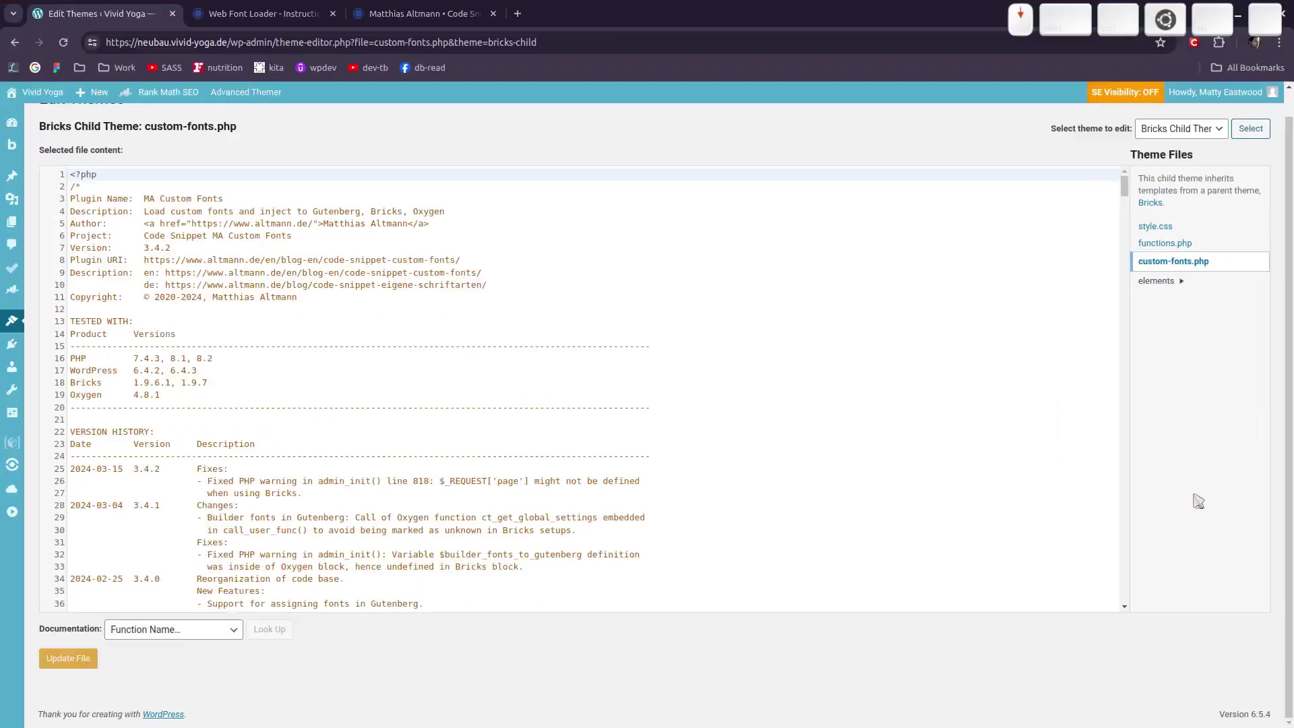
{"action": "scroll", "coordinate": [456, 383], "scroll_direction": "down", "scroll_amount": 20}
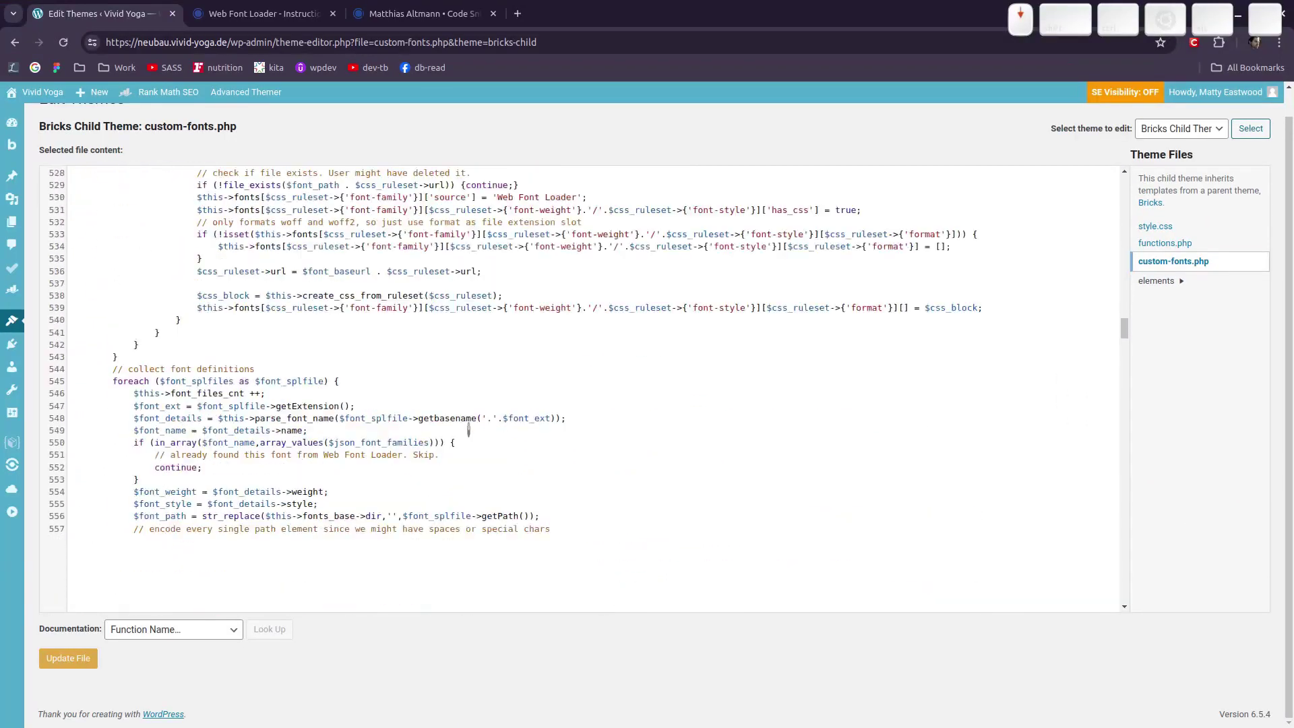
{"action": "scroll", "coordinate": [456, 431], "scroll_direction": "down", "scroll_amount": 20}
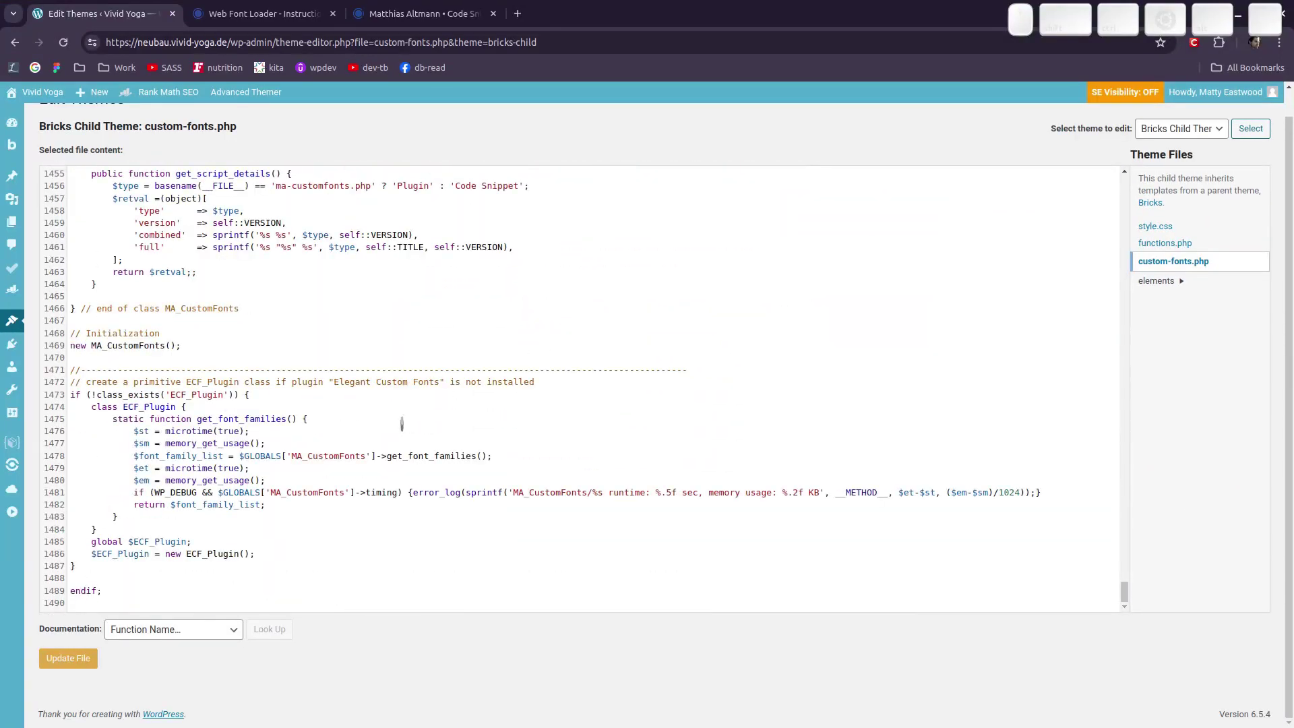
{"action": "key", "text": "ctrl+Home"}
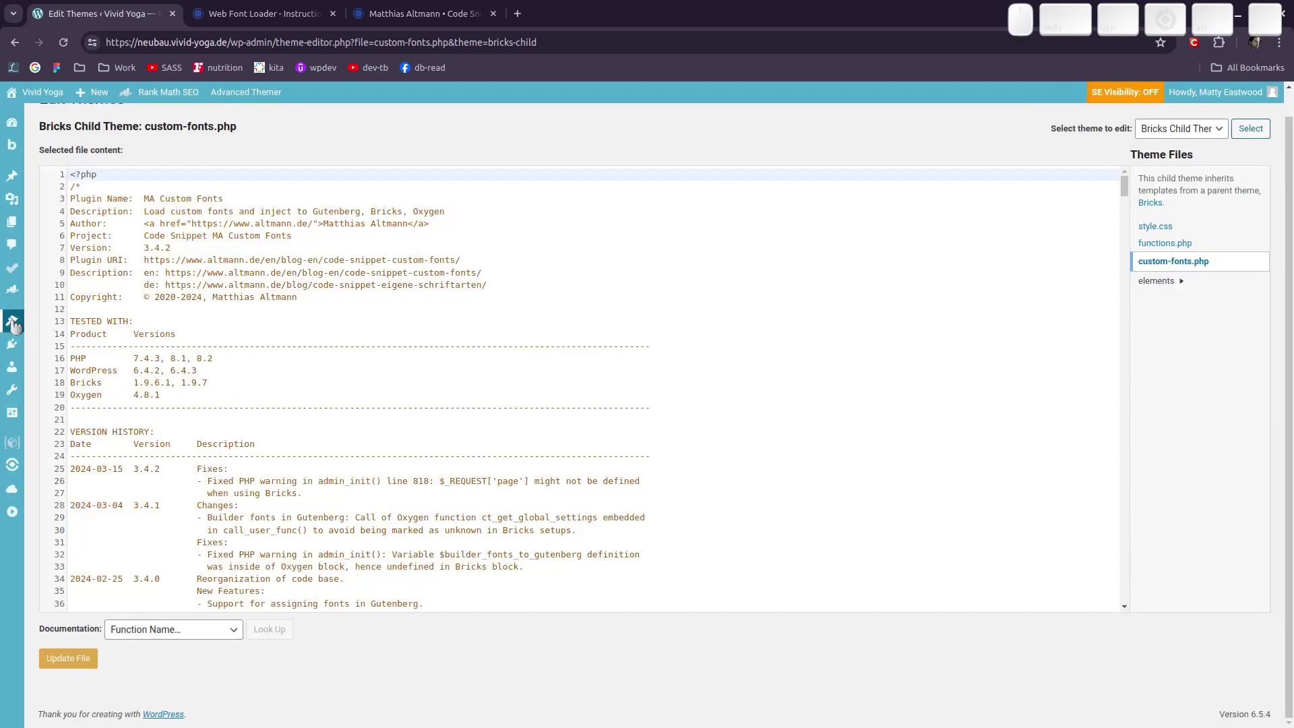
{"action": "mouse_move", "coordinate": [16, 327]}
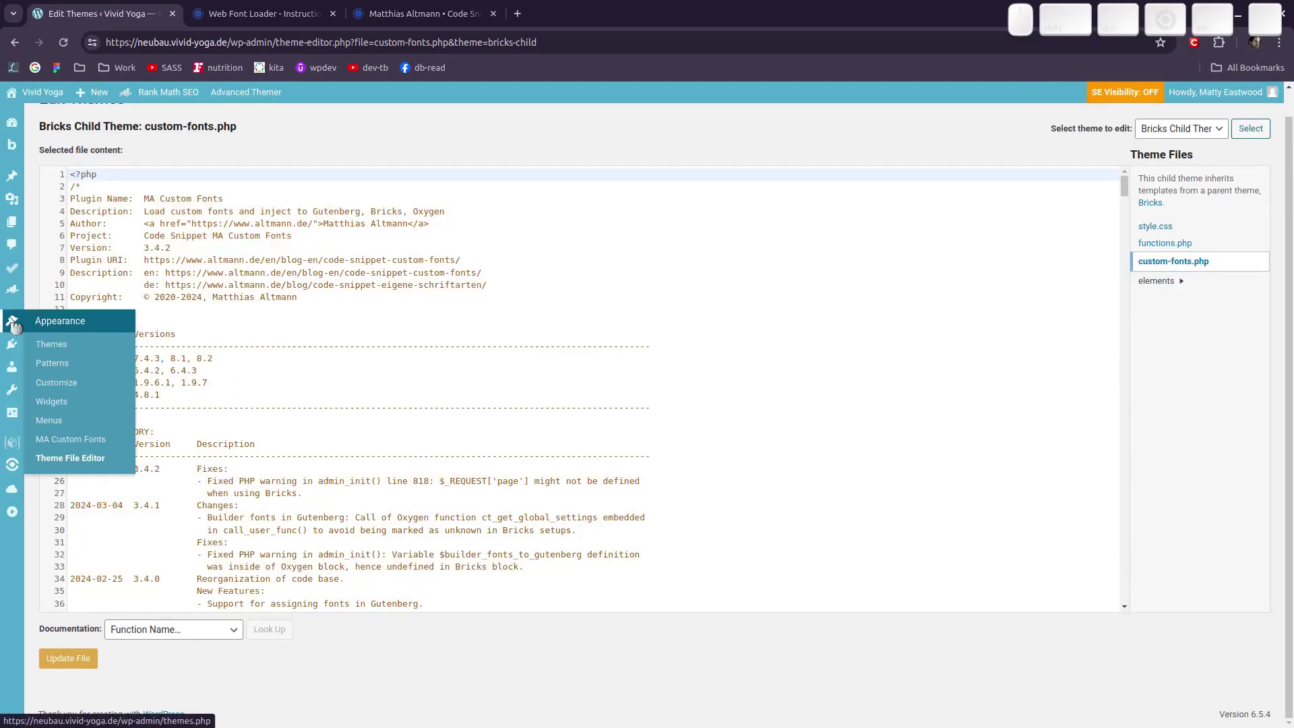
{"action": "left_click", "coordinate": [67, 440]}
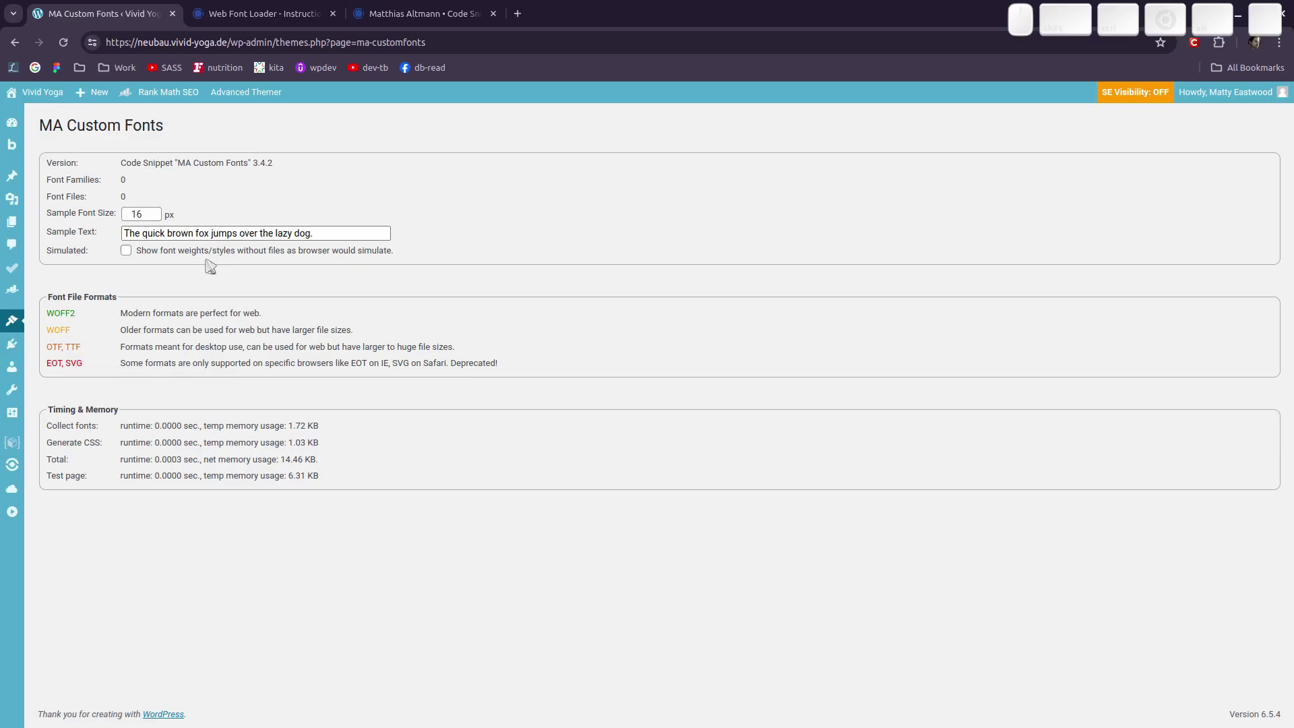
- Switch to FileZilla, refresh the remote wp-content/uploads folder, and open its fonts subfolder to examine the contents
{"action": "key", "text": "super"}
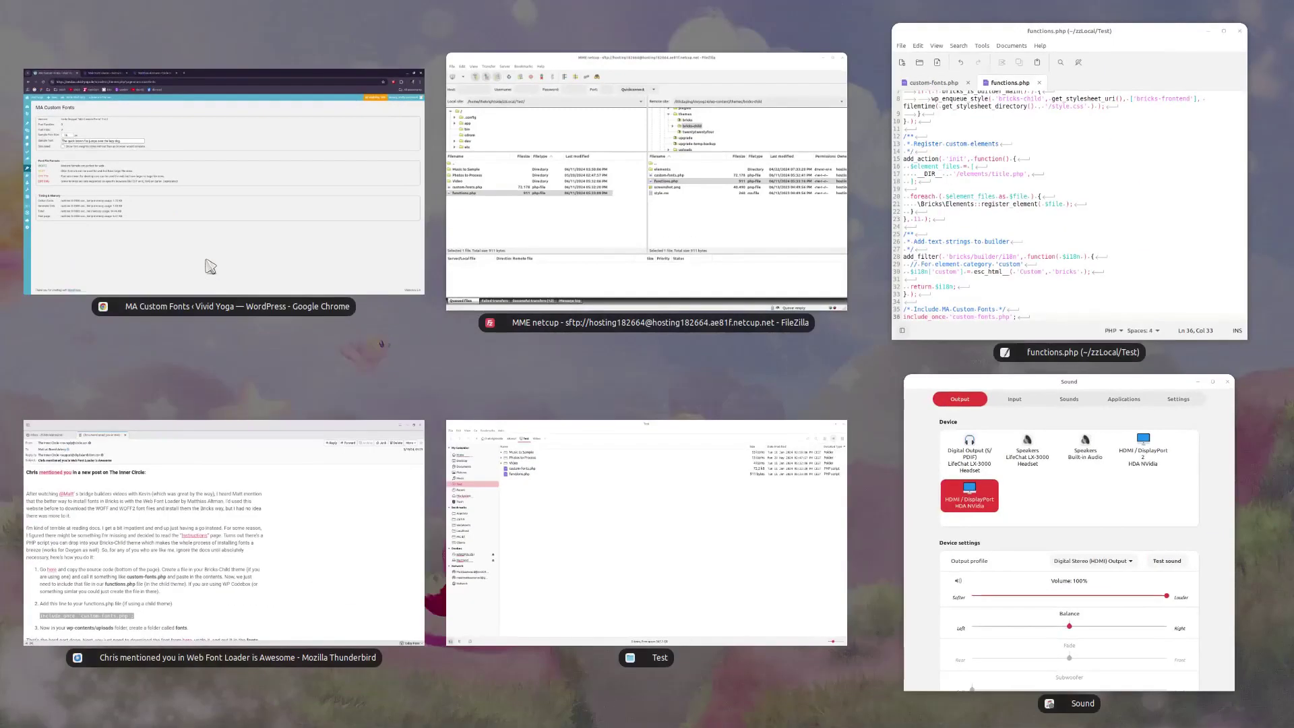
{"action": "left_click", "coordinate": [716, 263]}
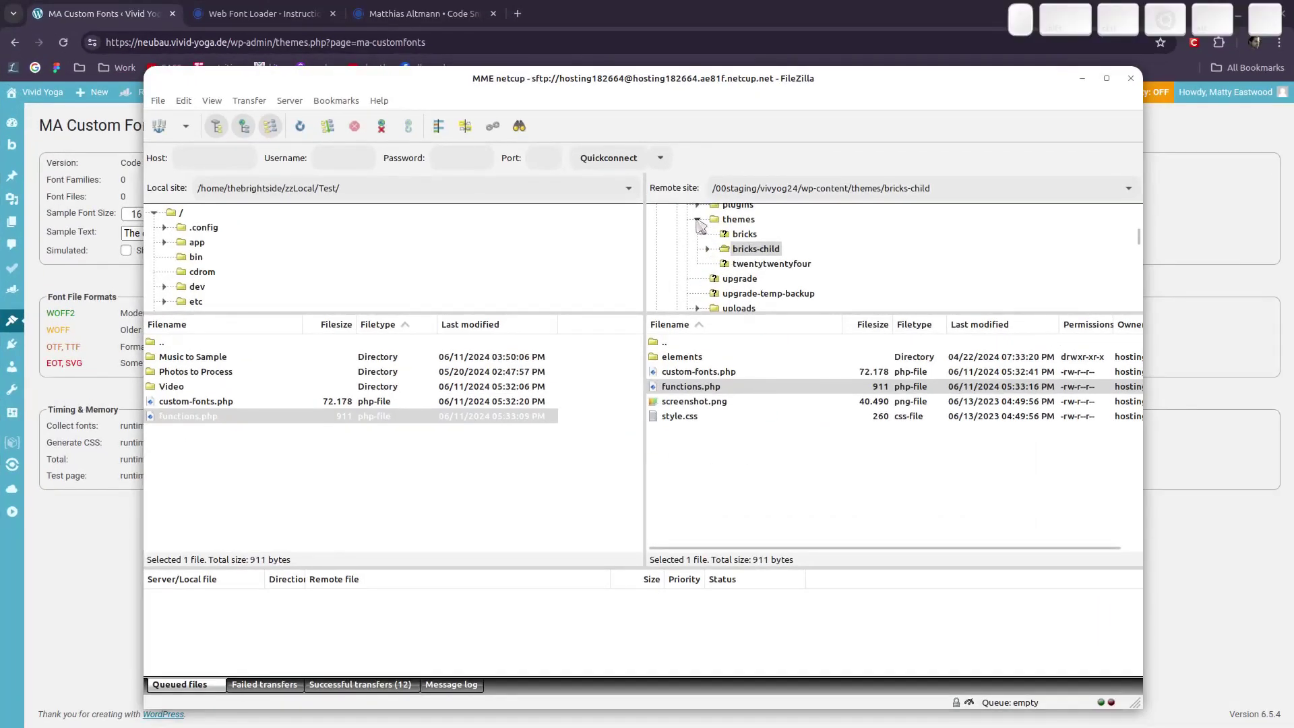
{"action": "left_click", "coordinate": [697, 220]}
{"action": "left_click", "coordinate": [737, 267]}
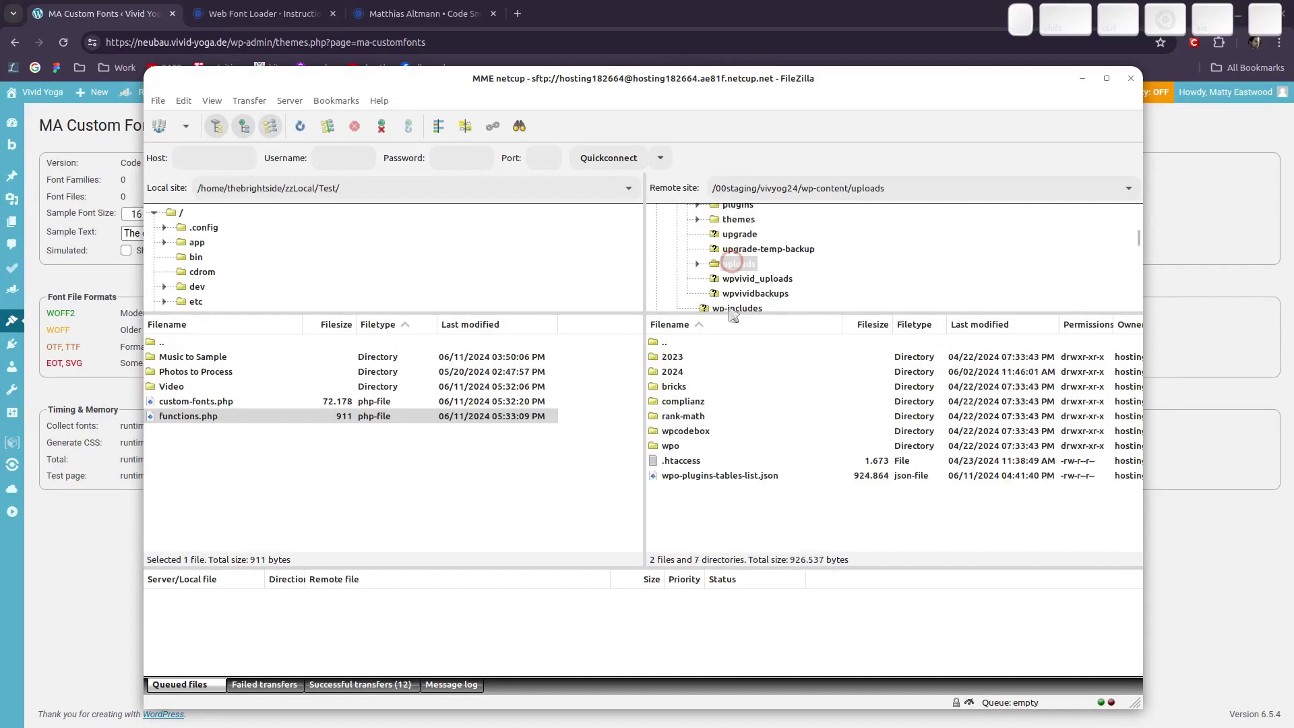
{"action": "key", "text": "F5"}
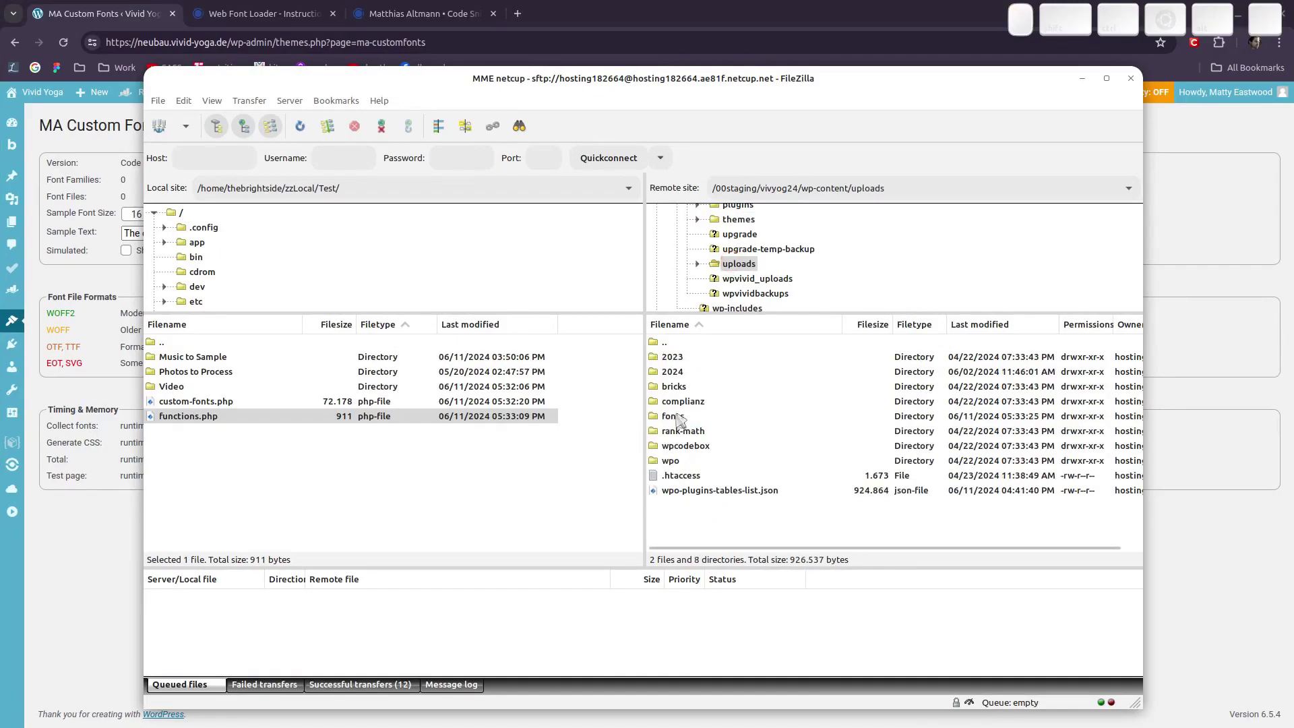
{"action": "double_click", "coordinate": [679, 420]}
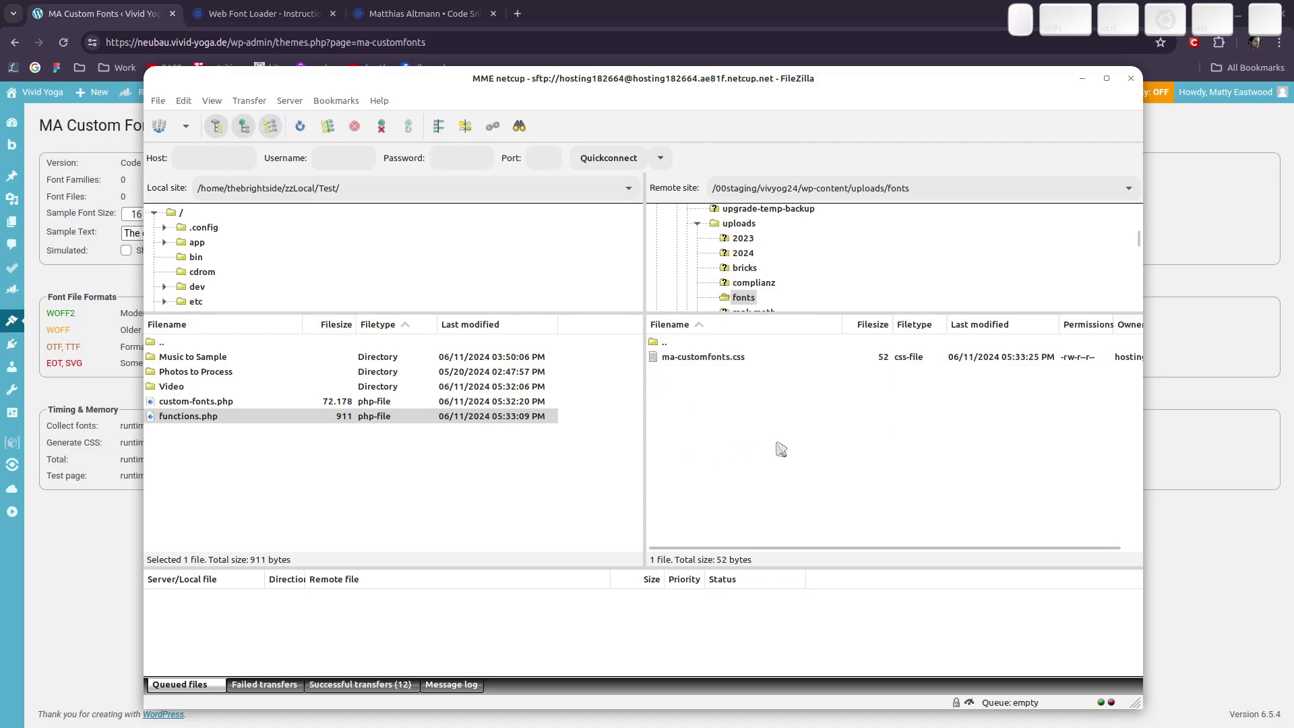
{"action": "key", "text": "super"}
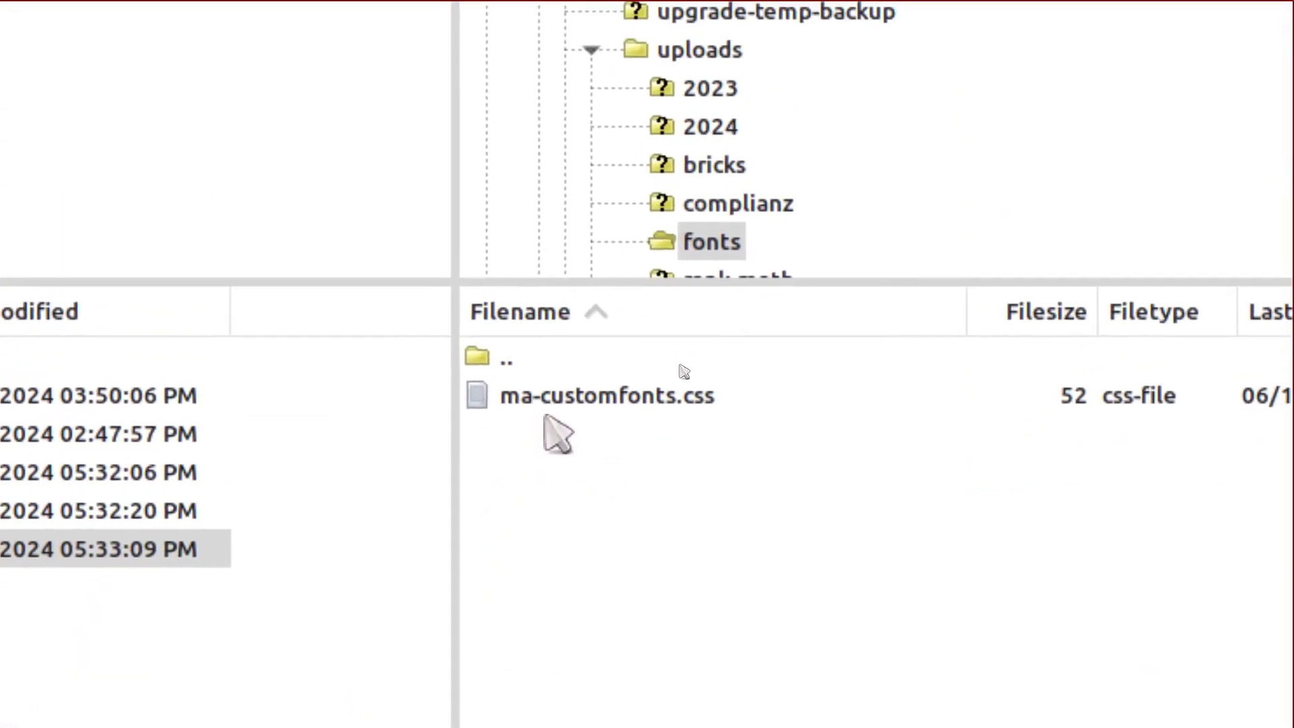
{"action": "left_click", "coordinate": [612, 397]}
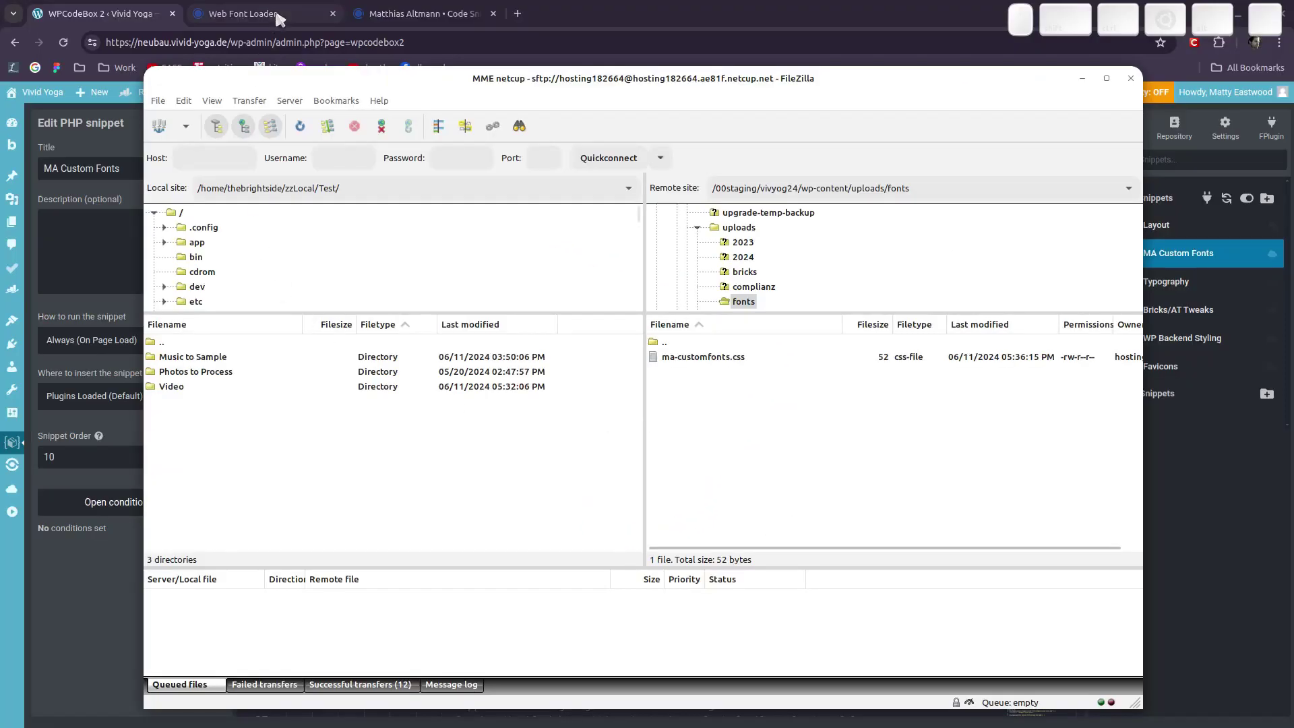
- Switch to Web Font Loader in Chrome, search for rokkitt, and download the Rokkitt font family
{"action": "left_click", "coordinate": [278, 11]}
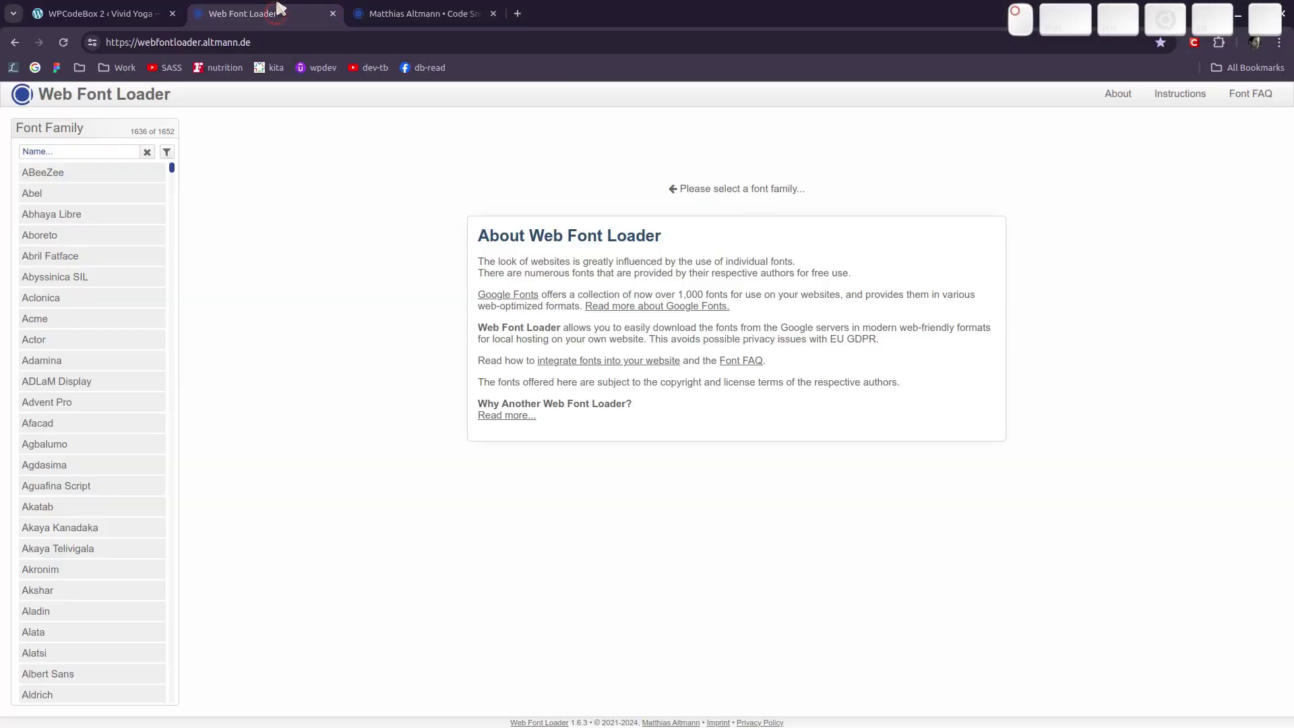
{"action": "left_click", "coordinate": [56, 151]}
{"action": "type", "text": "rokkitt"}
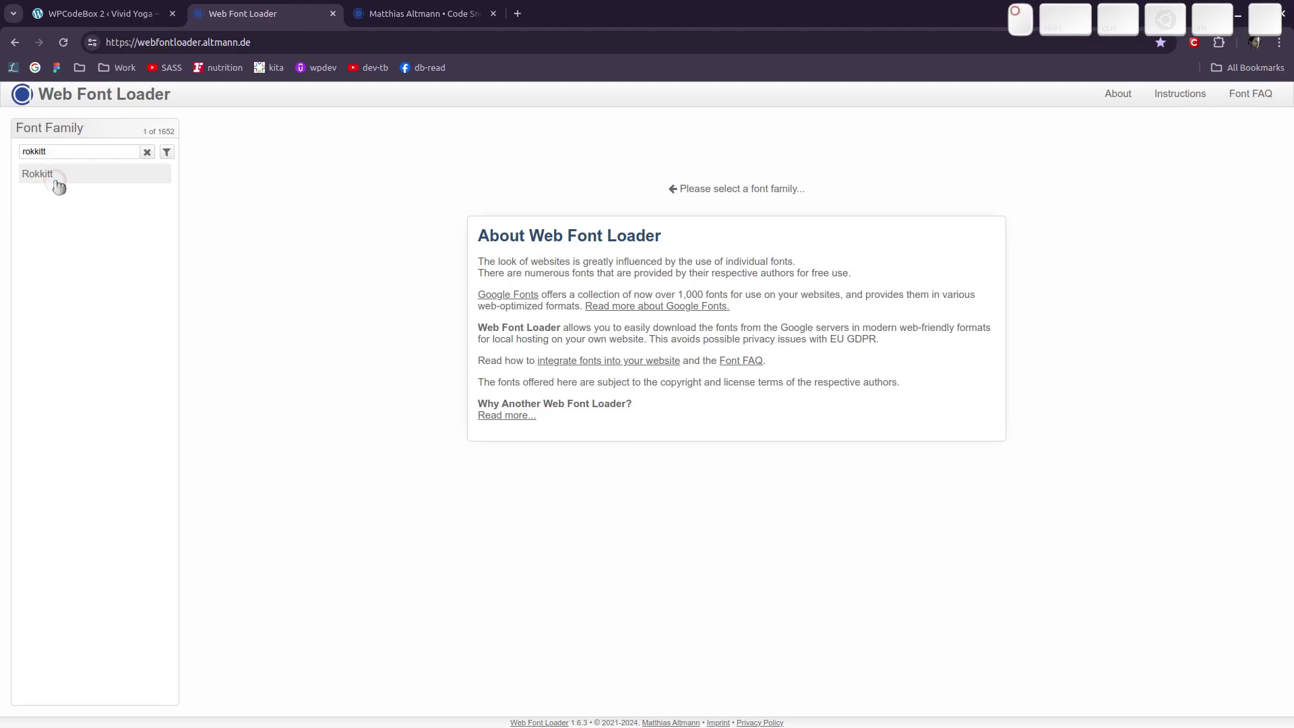
{"action": "left_click", "coordinate": [59, 186]}
{"action": "left_click", "coordinate": [1257, 174]}
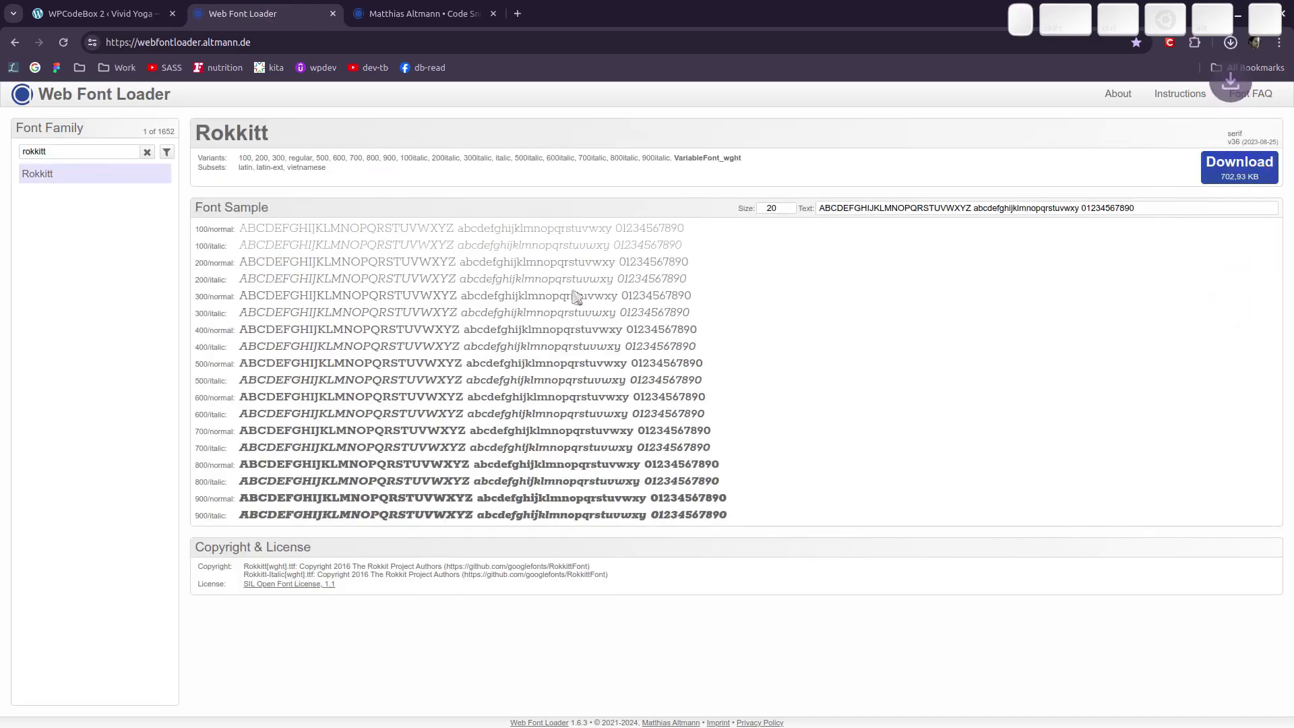
{"action": "double_click", "coordinate": [82, 154]}
{"action": "type", "text": "something"}
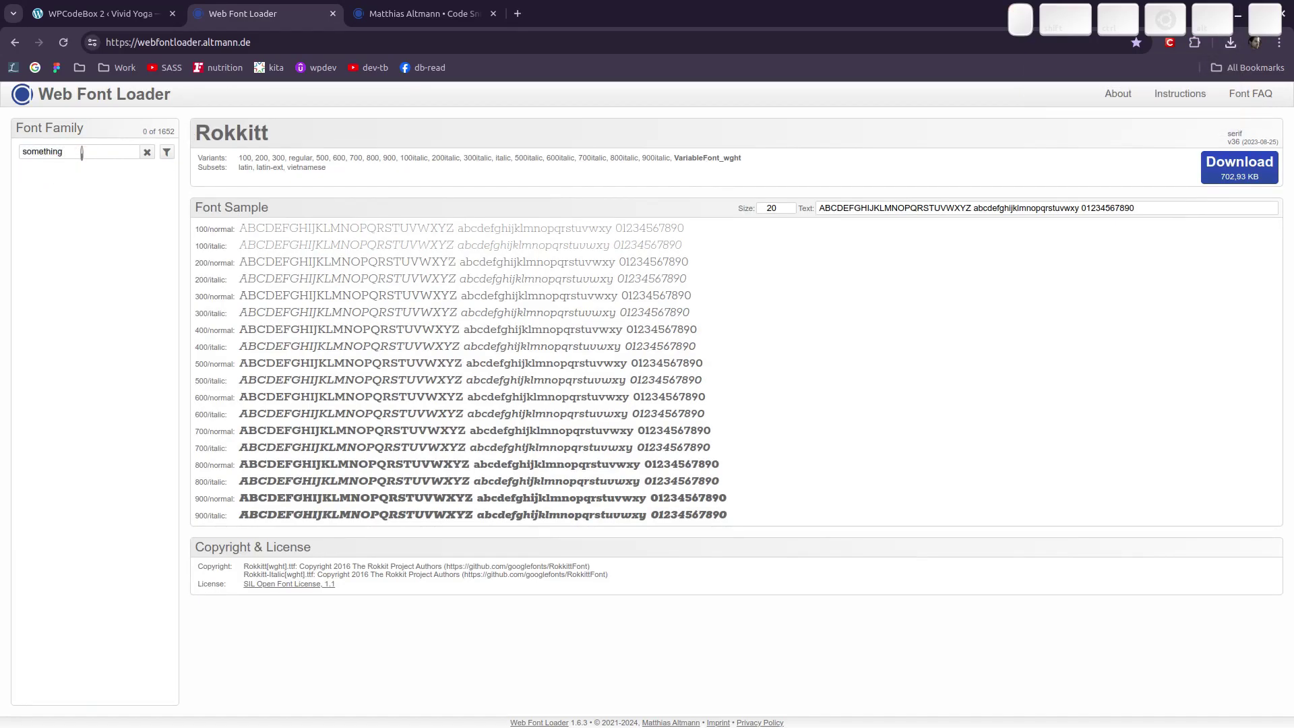
{"action": "key", "text": "shift+Home"}
{"action": "key", "text": "Delete"}
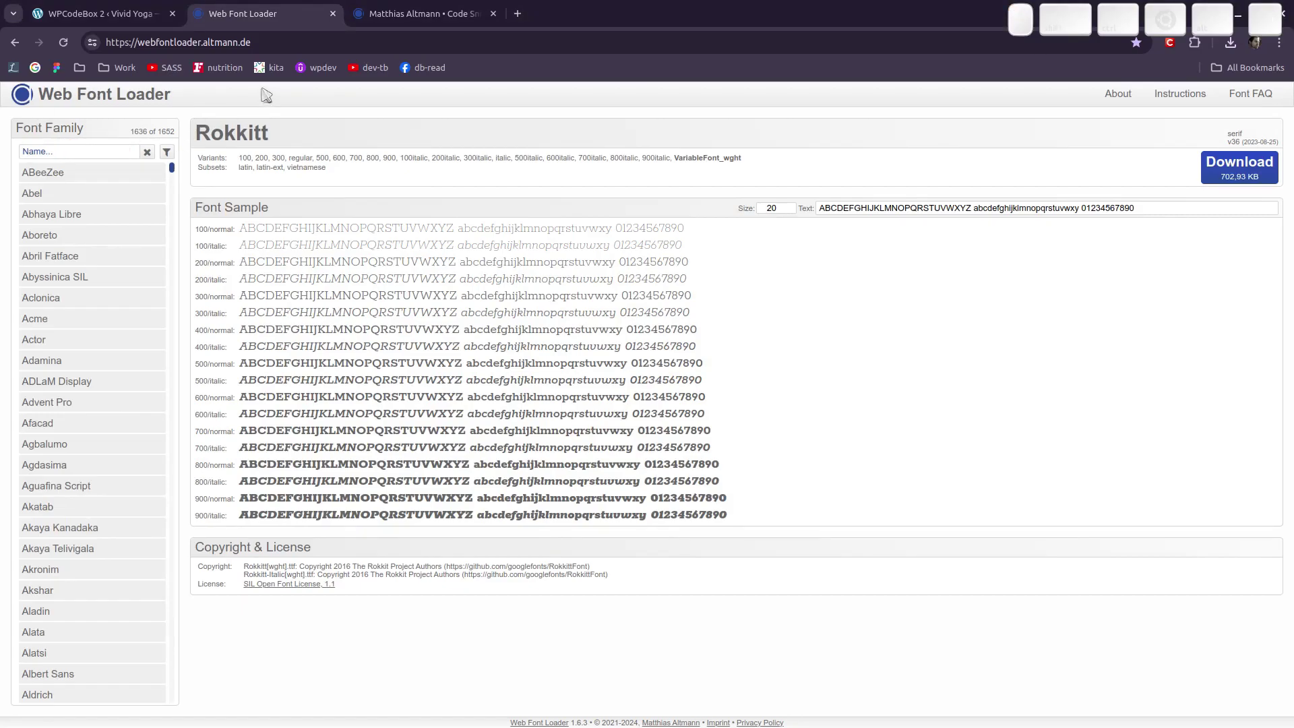
- Search the font families for shadows and download Shadows Into Light
{"action": "type", "text": "shadows"}
{"action": "left_click", "coordinate": [71, 177]}
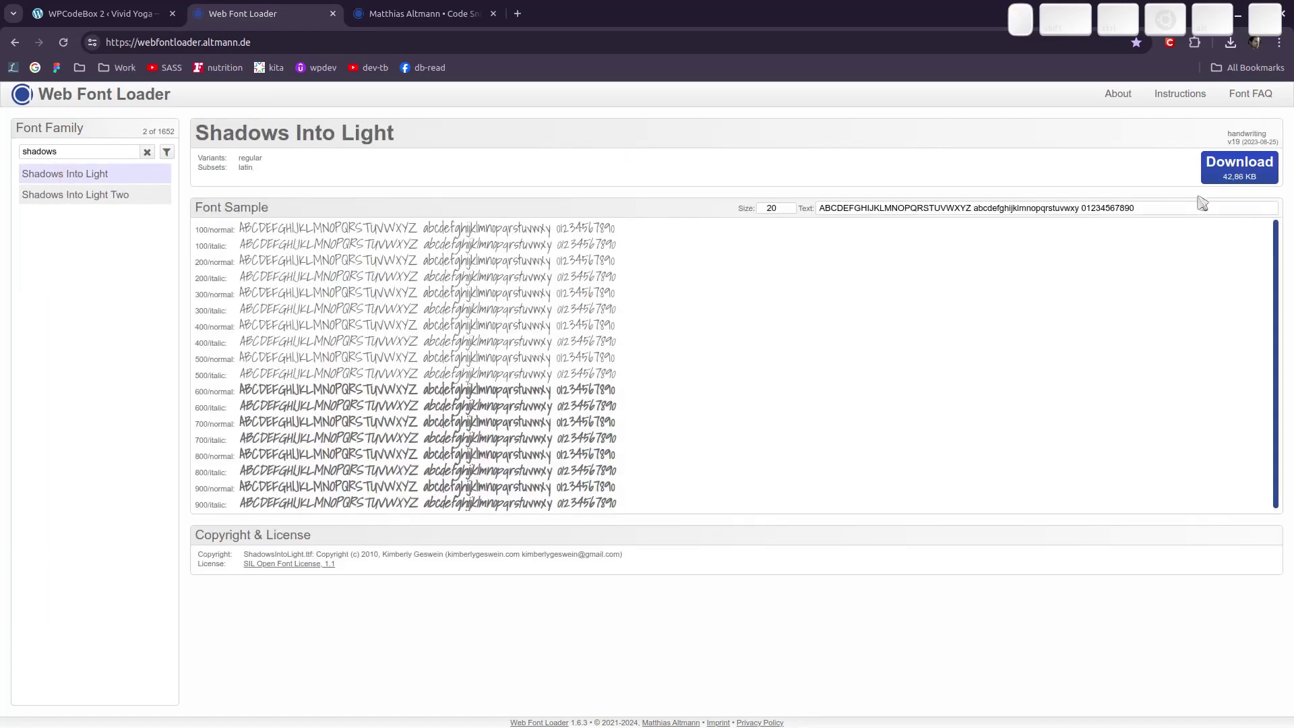
{"action": "left_click", "coordinate": [1237, 174]}
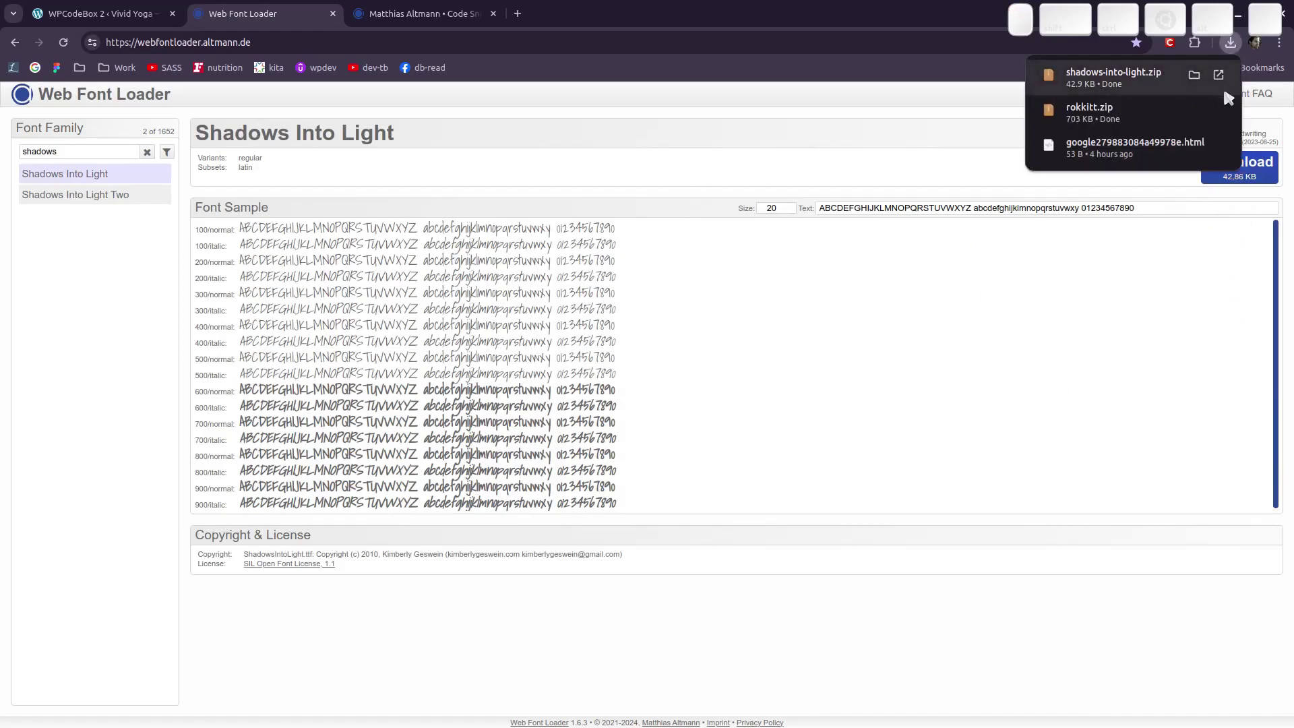
- Switch to the file manager's Test folder and extract rokkitt.zip and shadows-into-light.zip there
{"action": "key", "text": "super"}
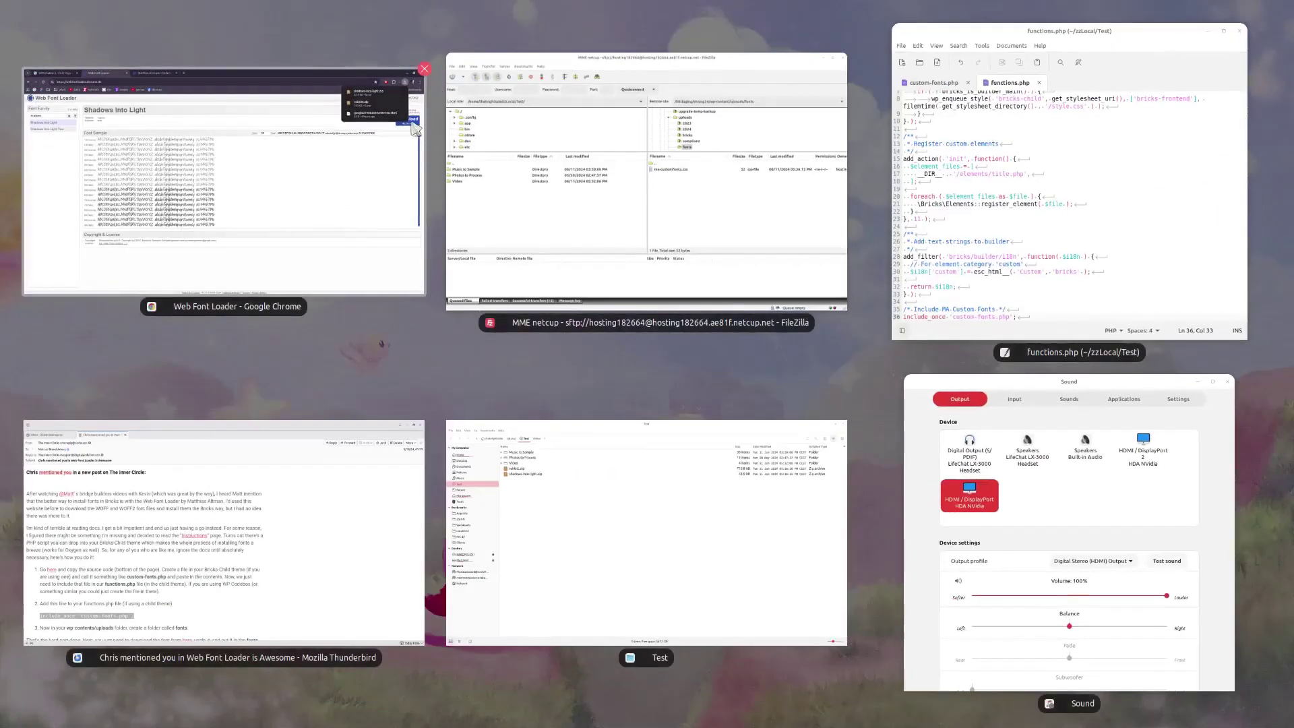
{"action": "left_click", "coordinate": [608, 569]}
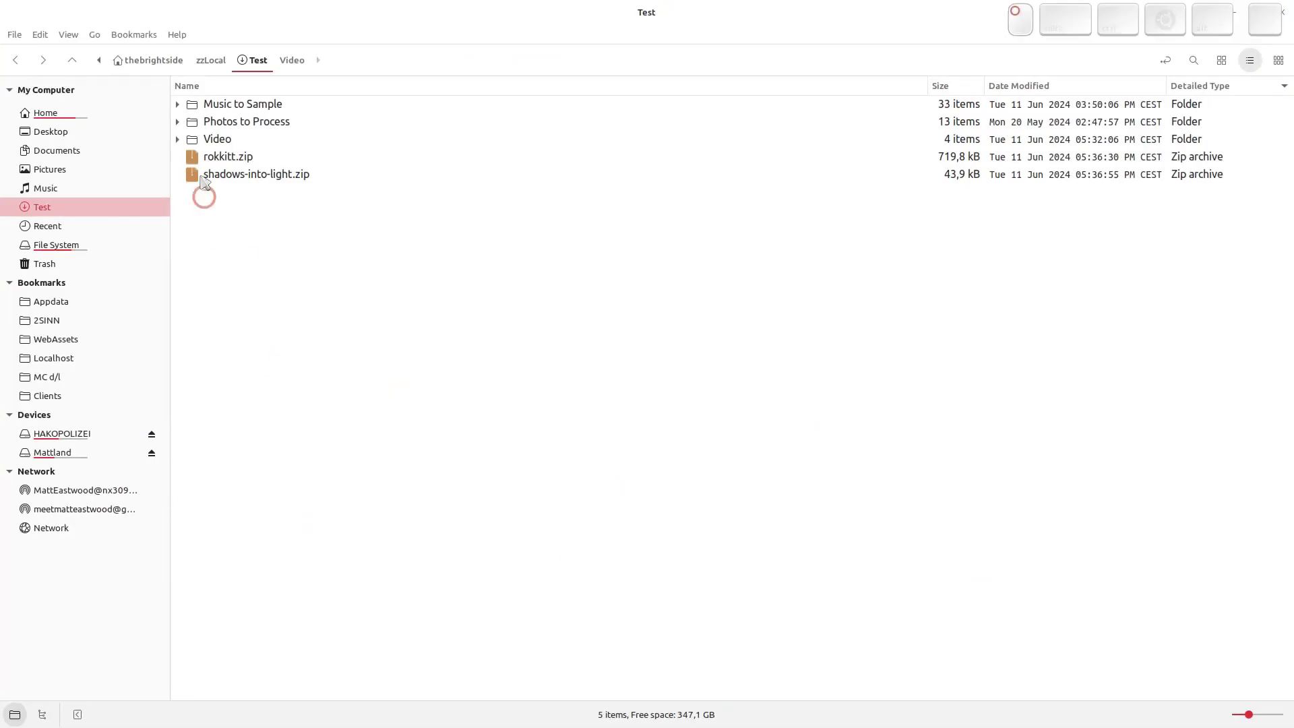
{"action": "right_click", "coordinate": [228, 160]}
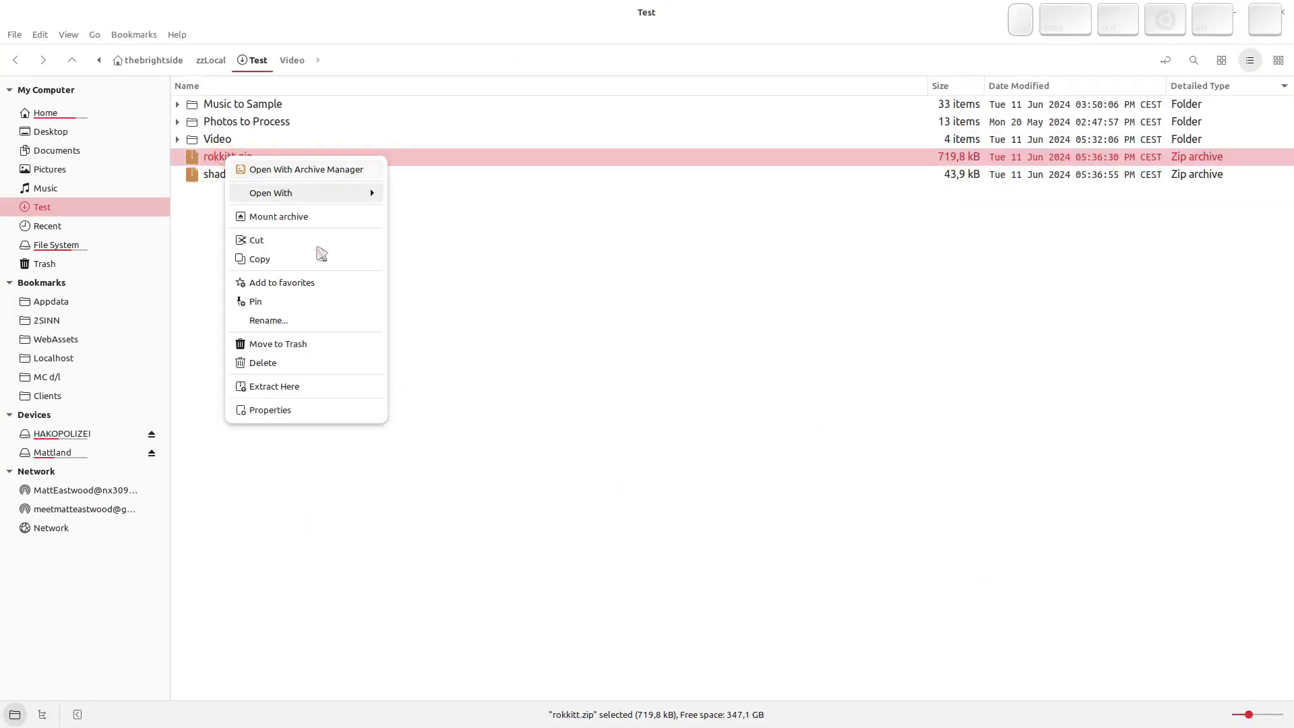
{"action": "left_click", "coordinate": [309, 385]}
{"action": "right_click", "coordinate": [256, 192]}
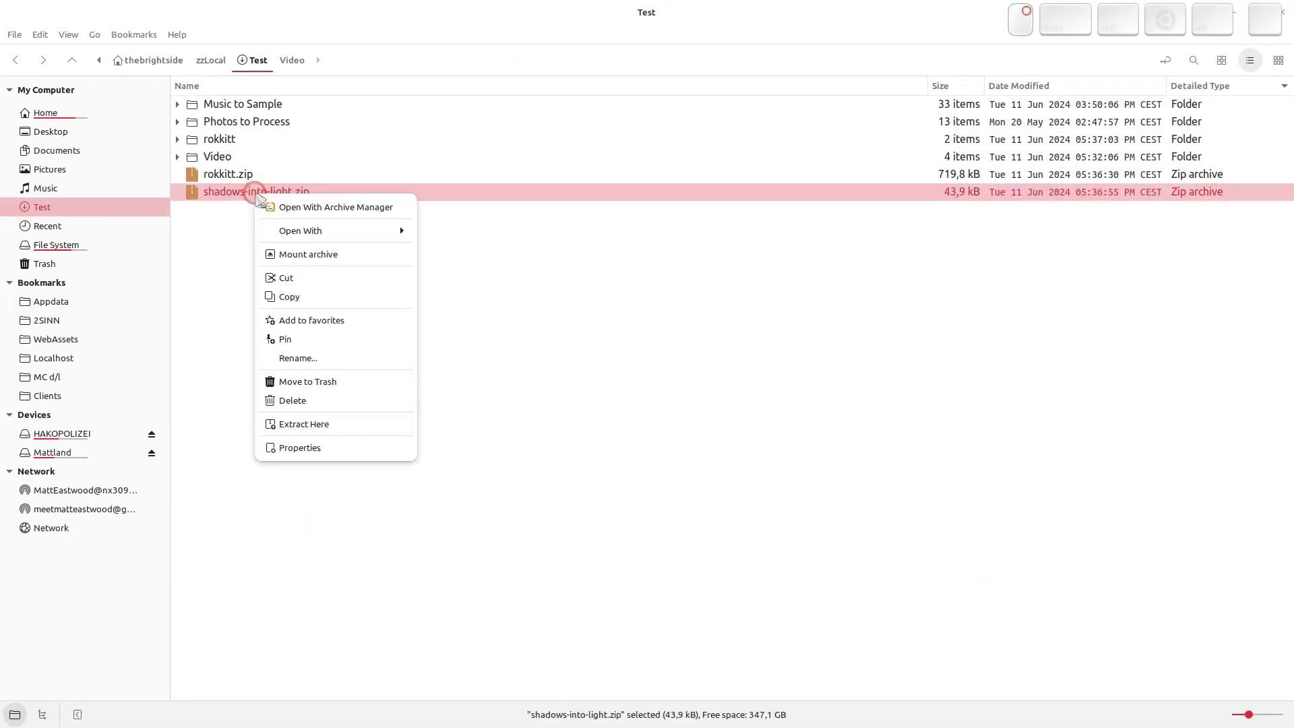
{"action": "left_click", "coordinate": [341, 425]}
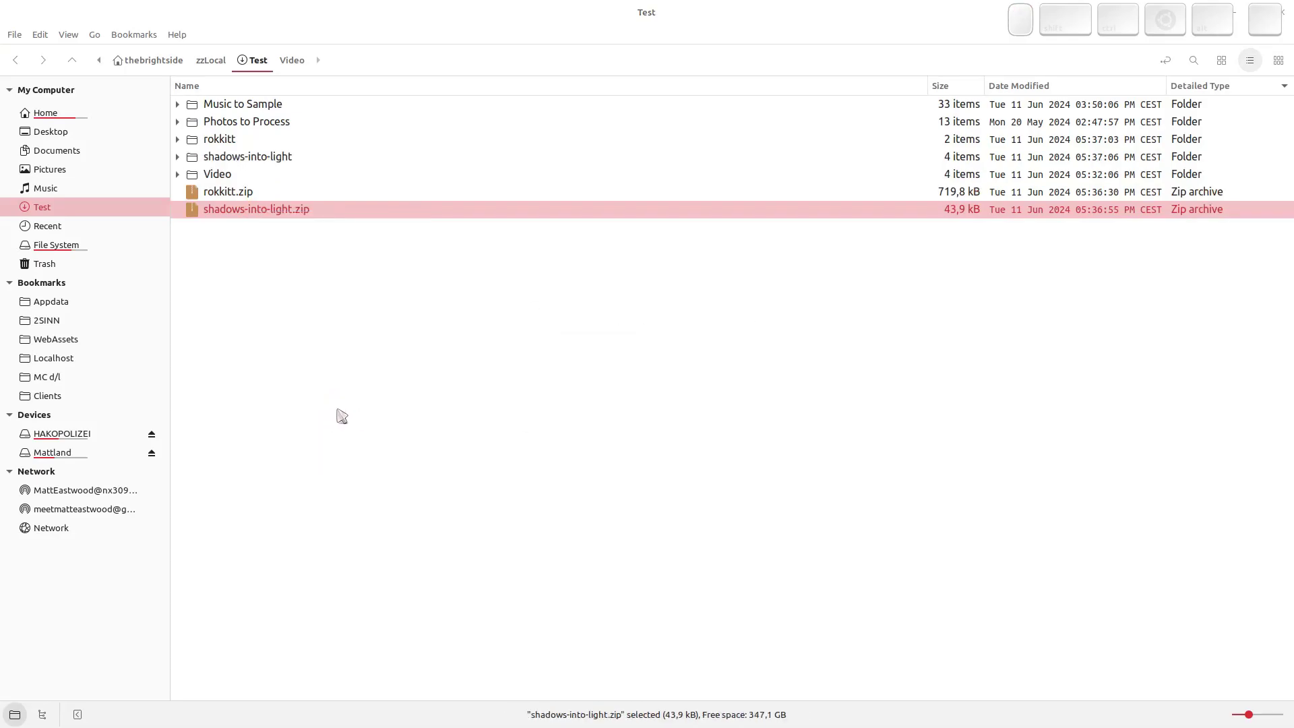
- Switch to FileZilla, refresh the listings, and upload the rokkitt and shadows-into-light folders to wp-content/uploads/fonts
{"action": "key", "text": "super"}
{"action": "left_click", "coordinate": [995, 249]}
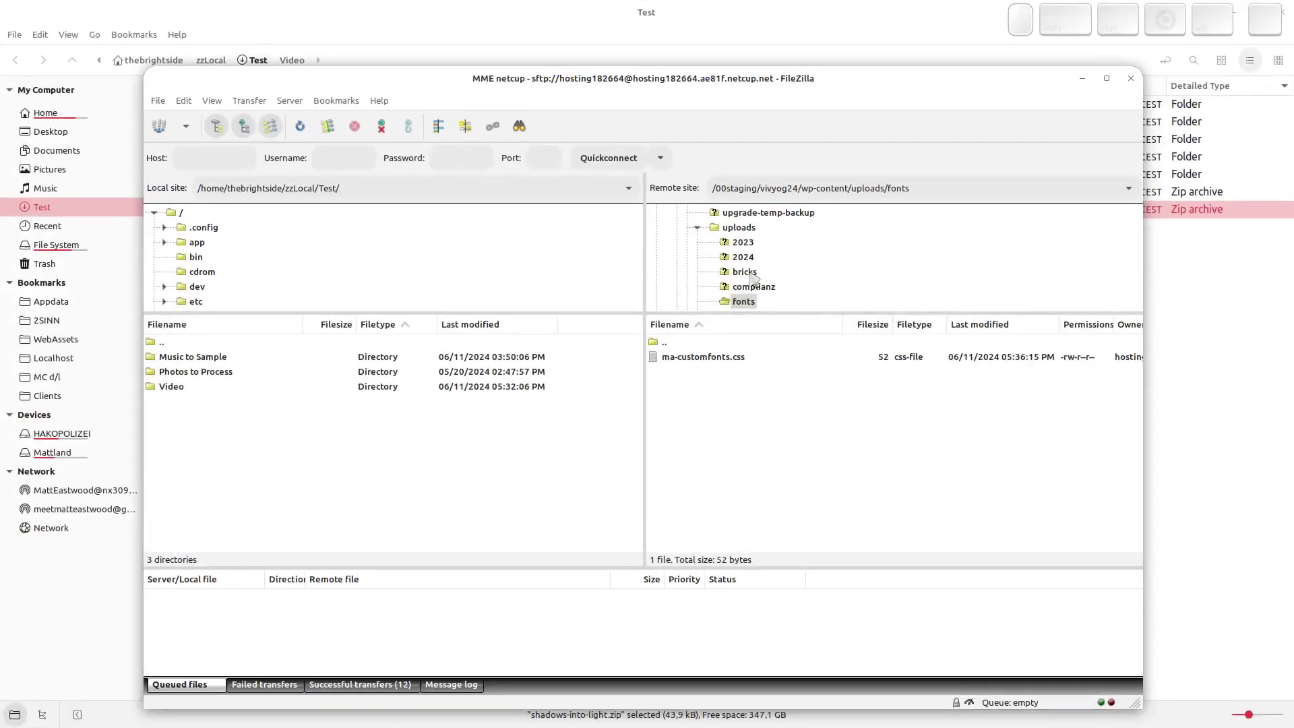
{"action": "key", "text": "F5"}
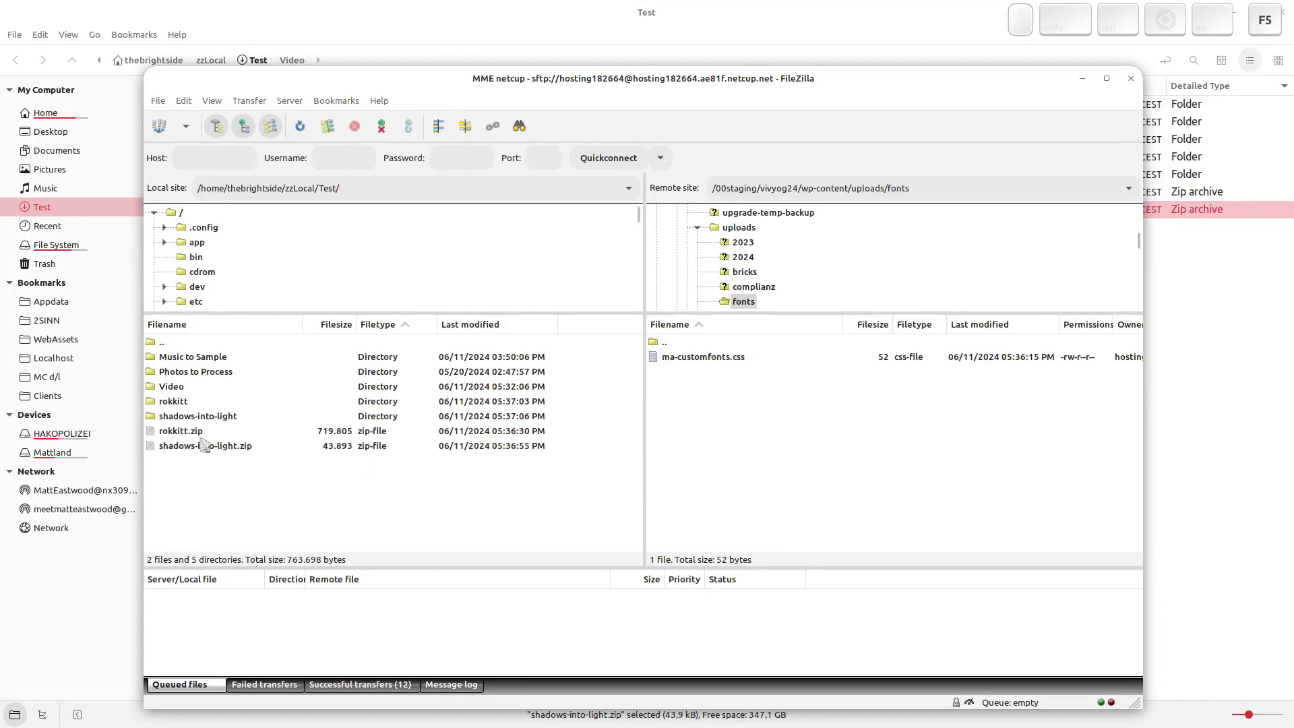
{"action": "left_click", "coordinate": [186, 403]}
{"action": "left_click", "coordinate": [177, 417], "text": "ctrl"}
{"action": "right_click", "coordinate": [179, 421]}
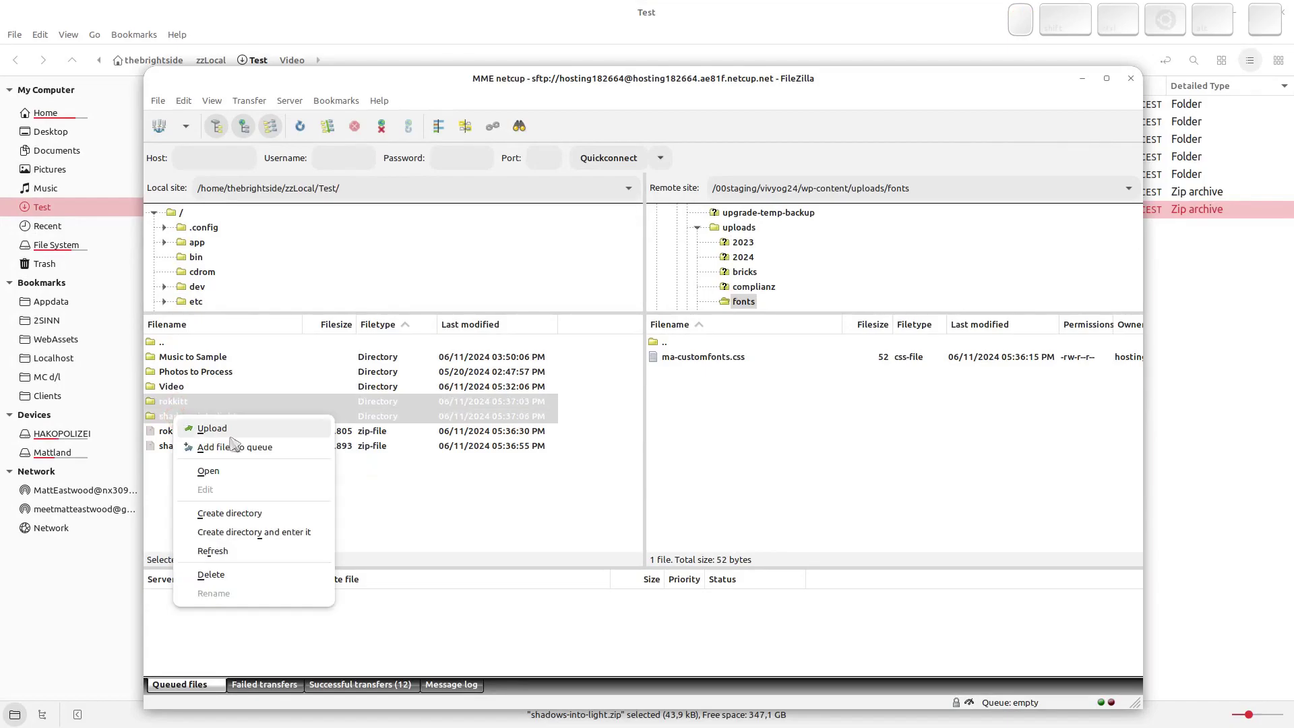
{"action": "left_click", "coordinate": [211, 429]}
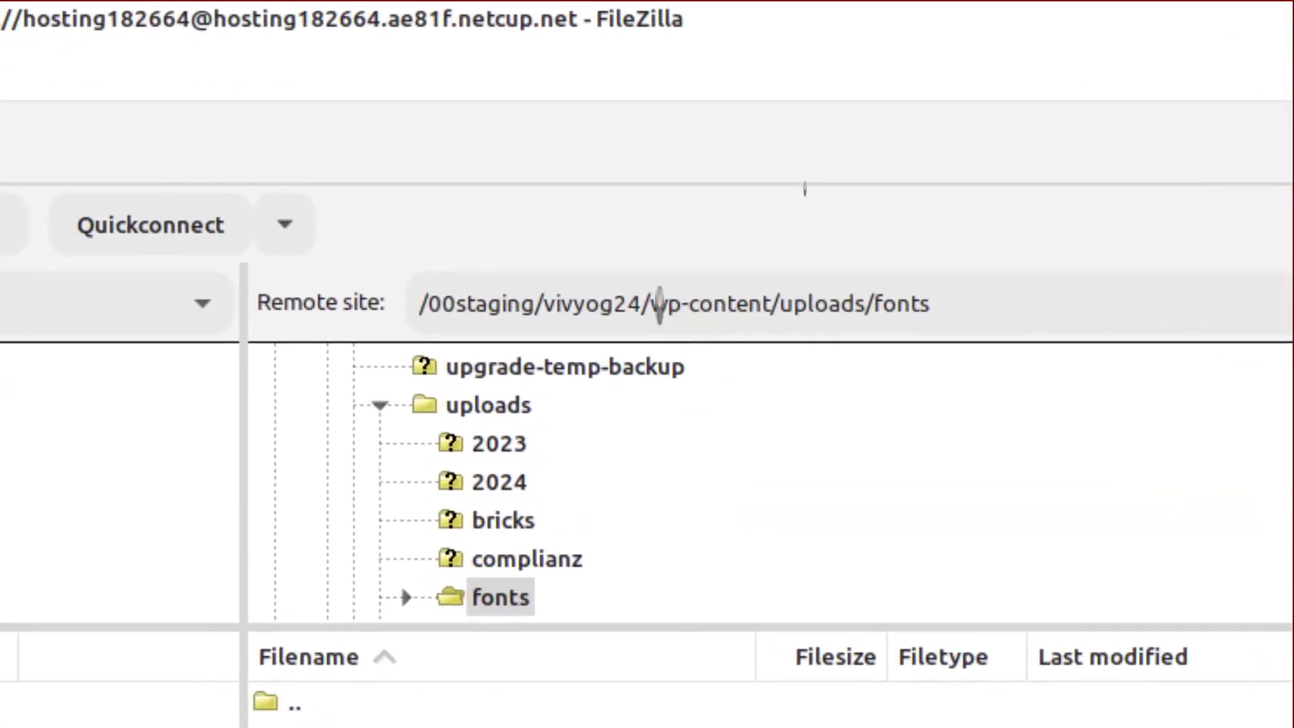
{"action": "left_click", "coordinate": [802, 188]}
{"action": "left_click_drag", "start_coordinate": [655, 304], "coordinate": [993, 304]}
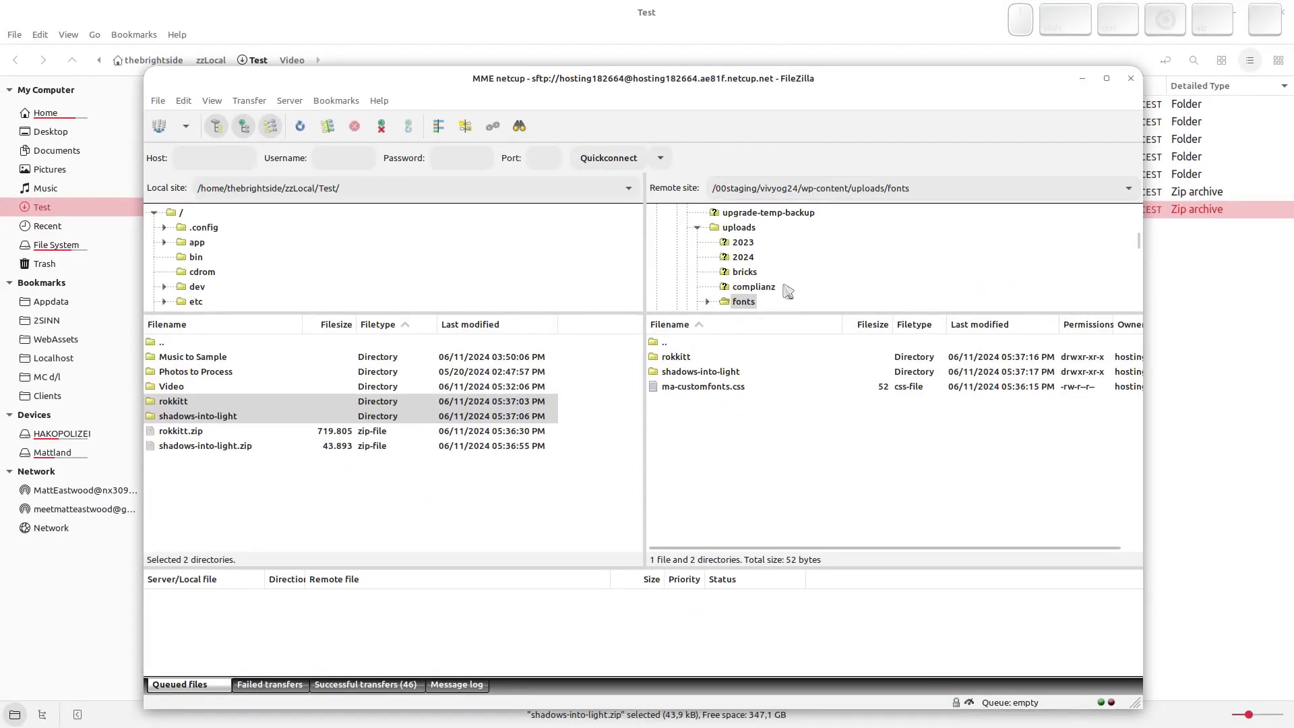
- Switch to Chrome, open the WordPress site's front page in a new tab, and edit it with Bricks
{"action": "key", "text": "super"}
{"action": "left_click", "coordinate": [984, 222]}
{"action": "left_click", "coordinate": [153, 10]}
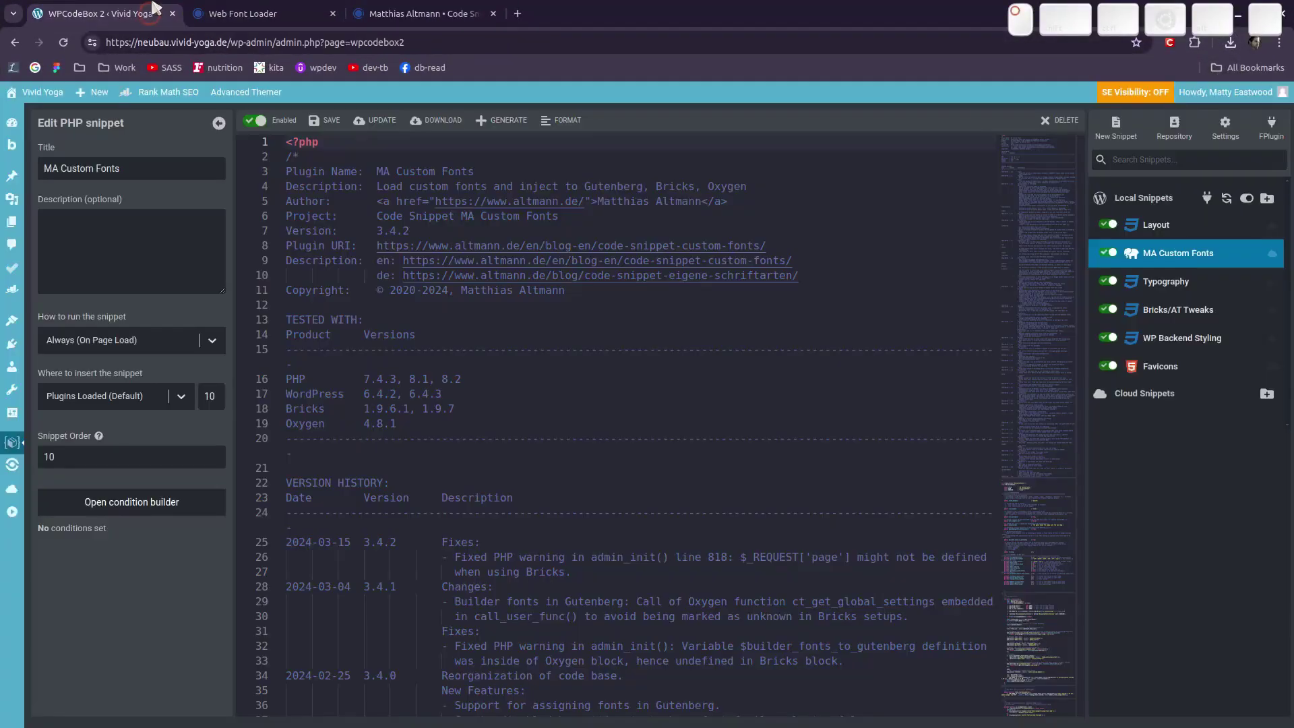
{"action": "left_click", "coordinate": [42, 116]}
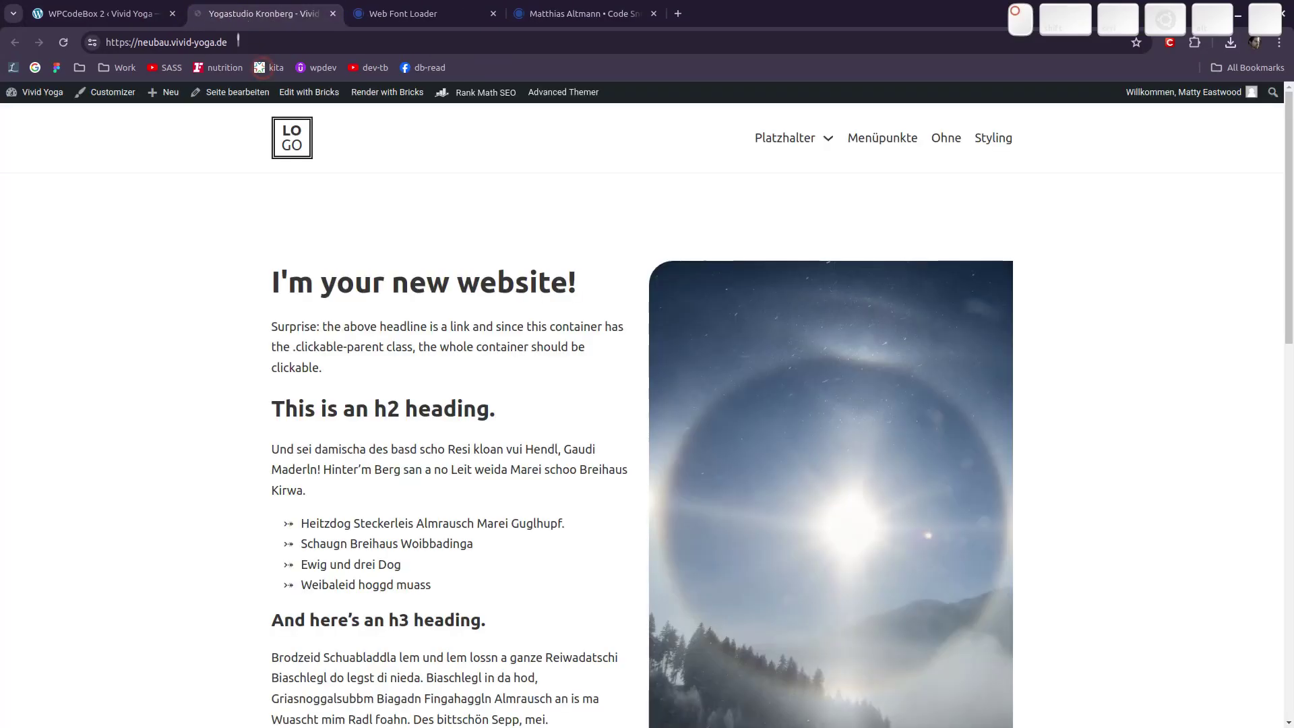
{"action": "left_click", "coordinate": [309, 92]}
- Set the body typography's font family to Rokkitt in the theme styles and save the page
{"action": "left_click", "coordinate": [148, 94]}
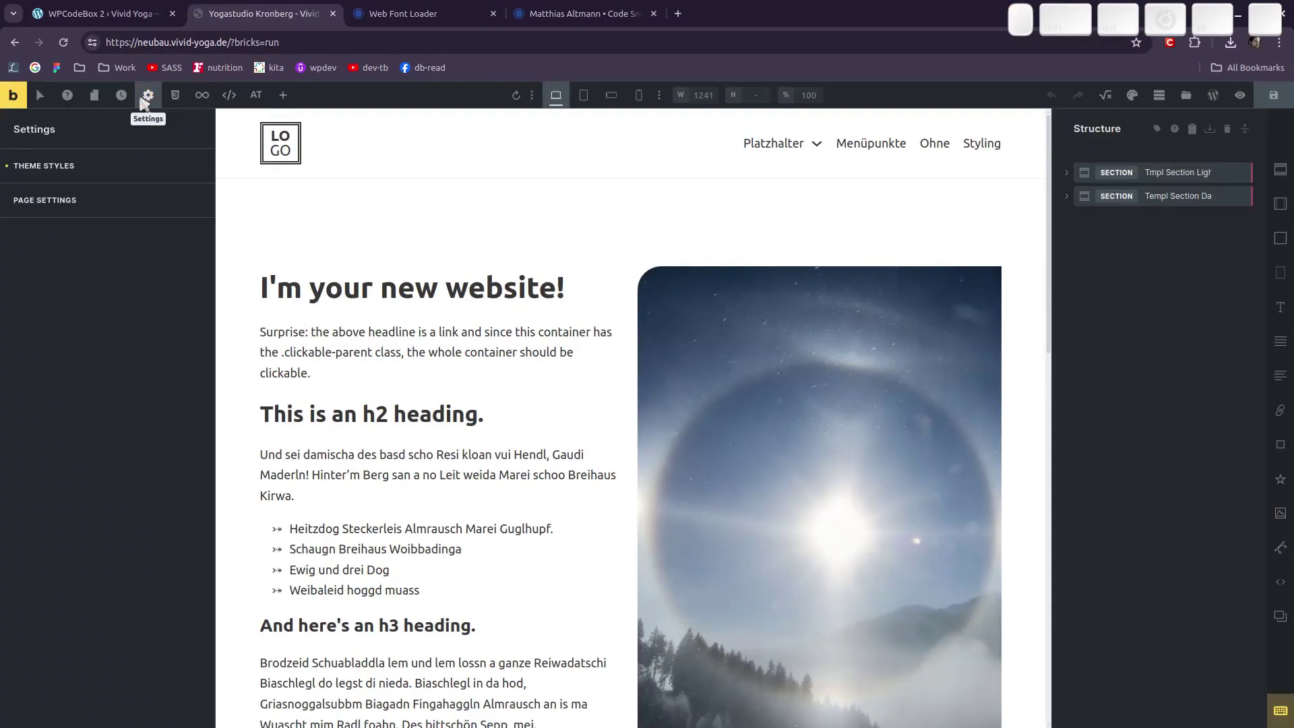
{"action": "left_click", "coordinate": [70, 173]}
{"action": "left_click", "coordinate": [63, 410]}
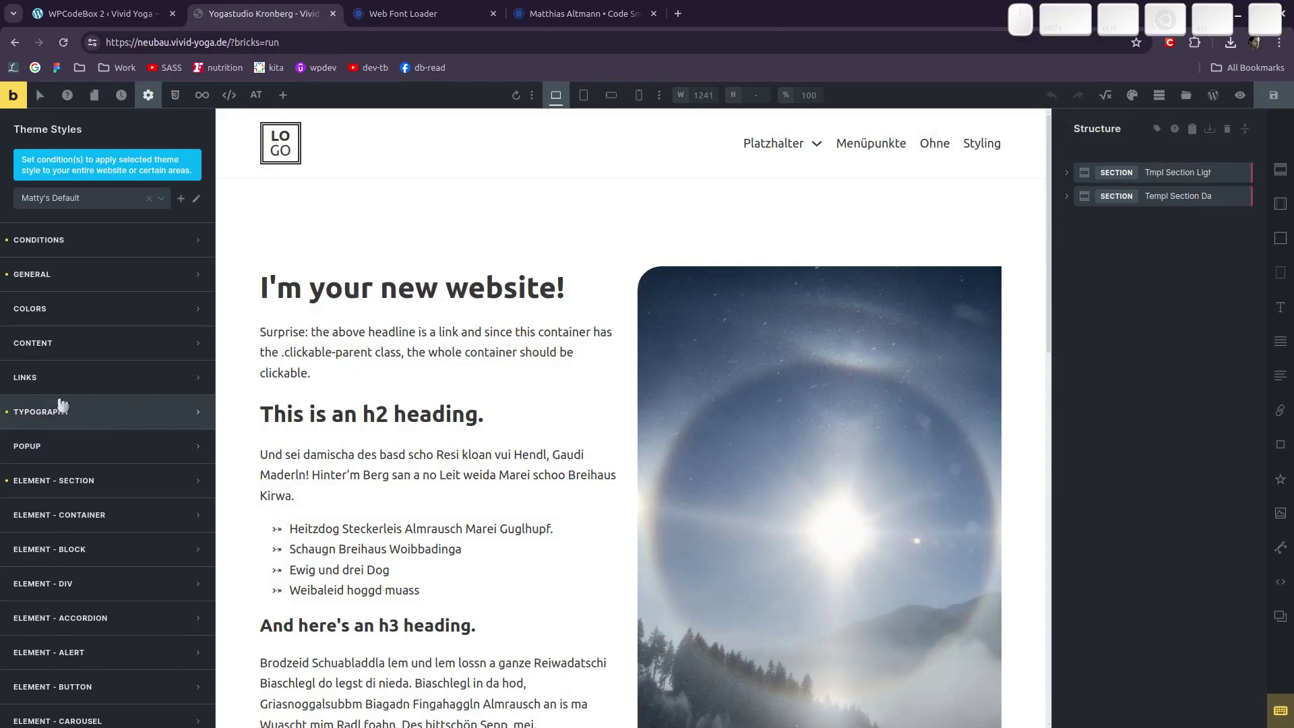
{"action": "left_click", "coordinate": [191, 470]}
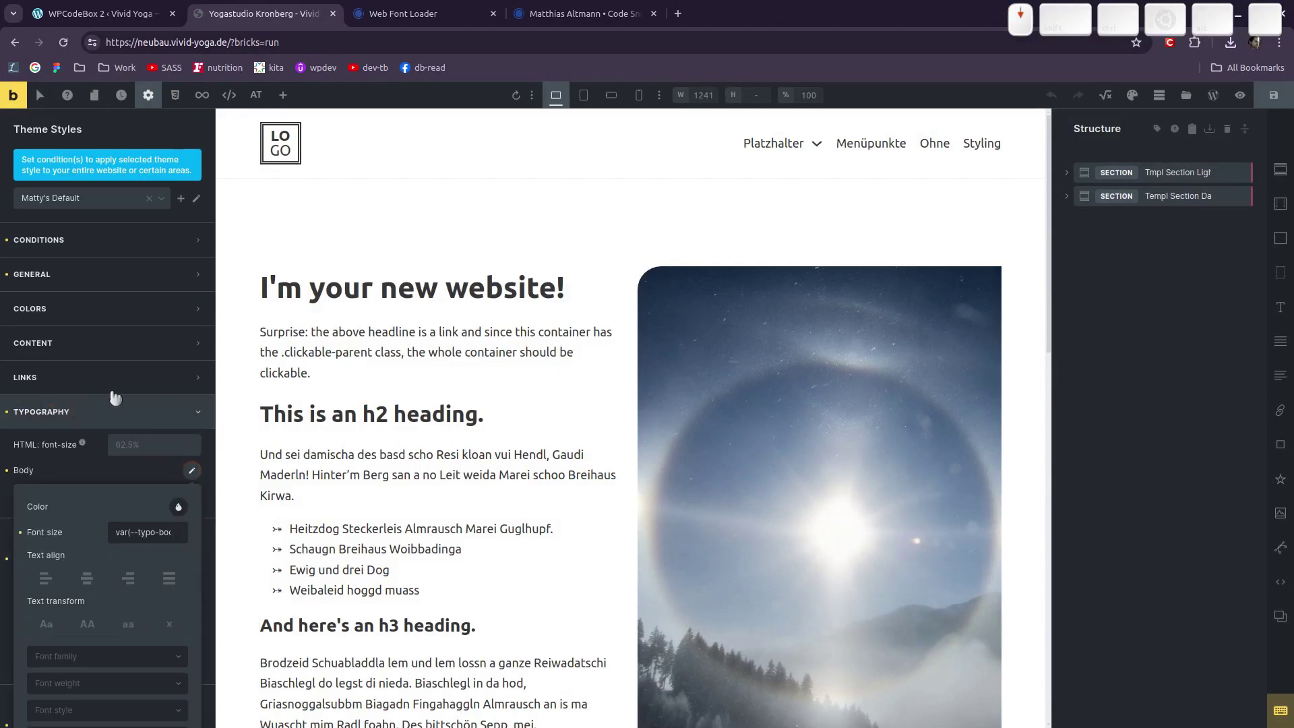
{"action": "scroll", "coordinate": [111, 396], "scroll_direction": "down", "scroll_amount": 4}
{"action": "left_click", "coordinate": [72, 362]}
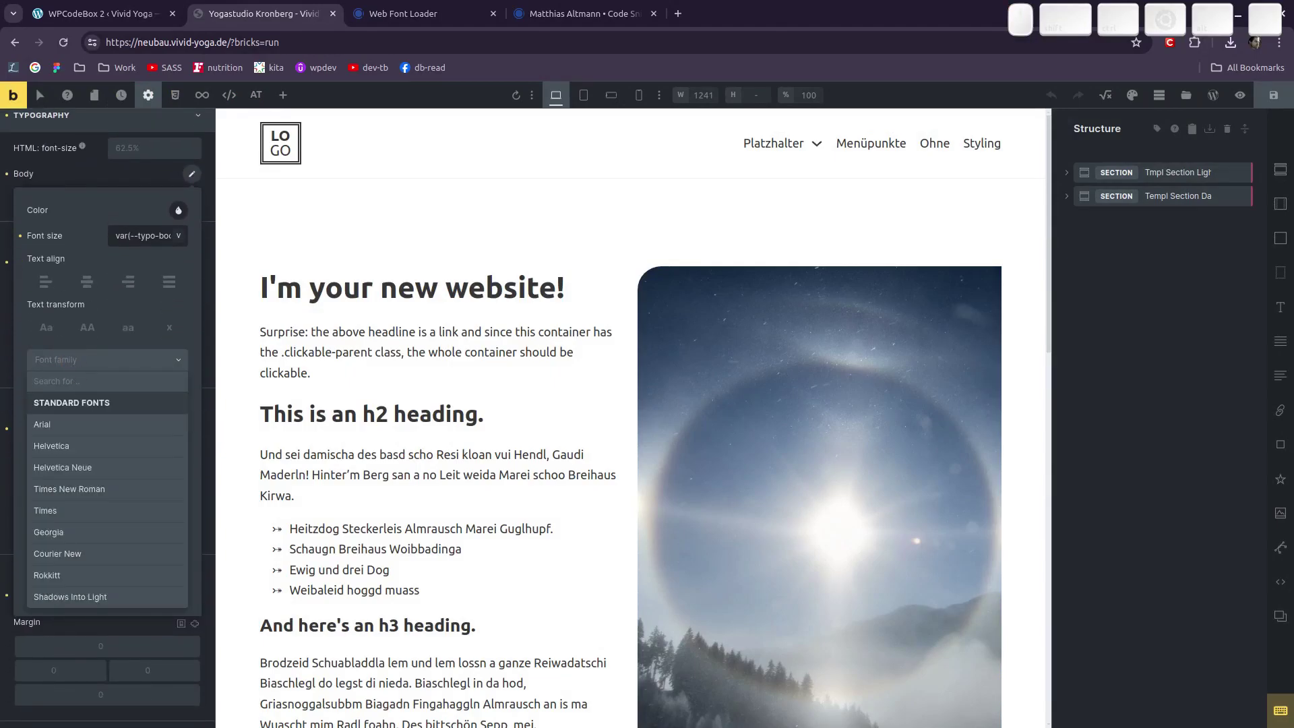
{"action": "left_click", "coordinate": [59, 577]}
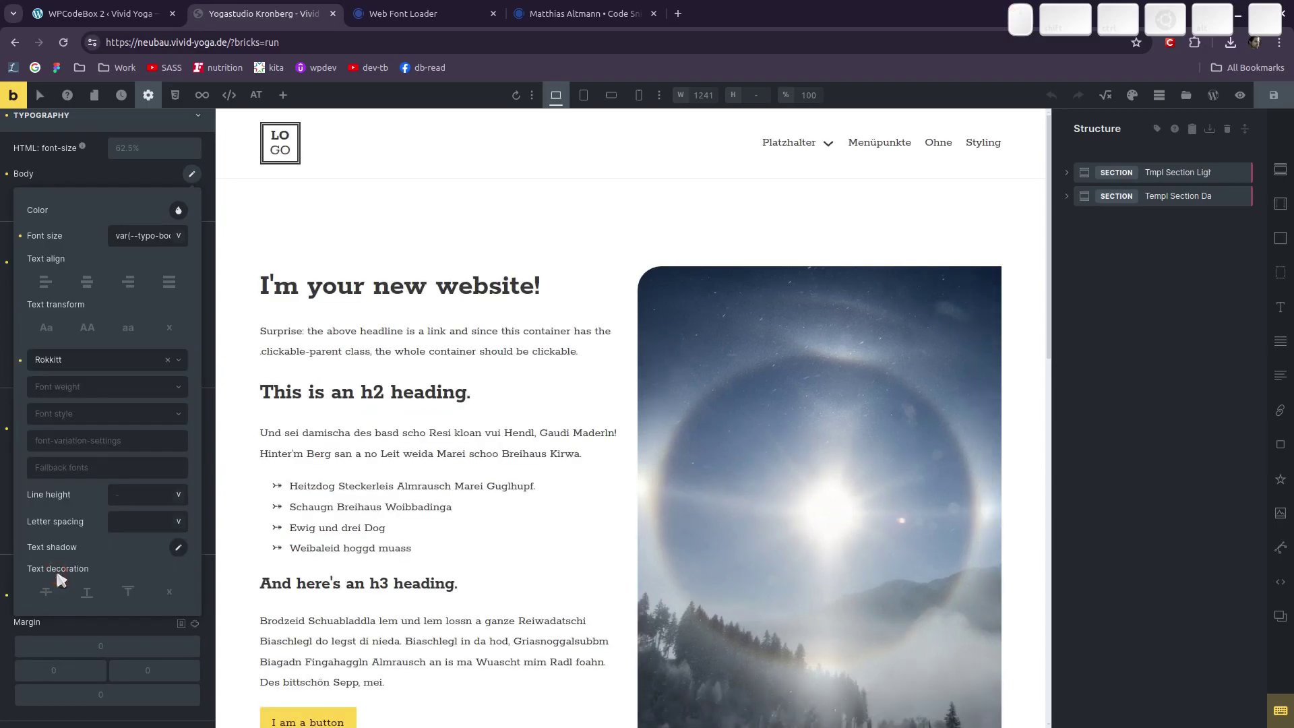
{"action": "left_click", "coordinate": [1270, 101]}
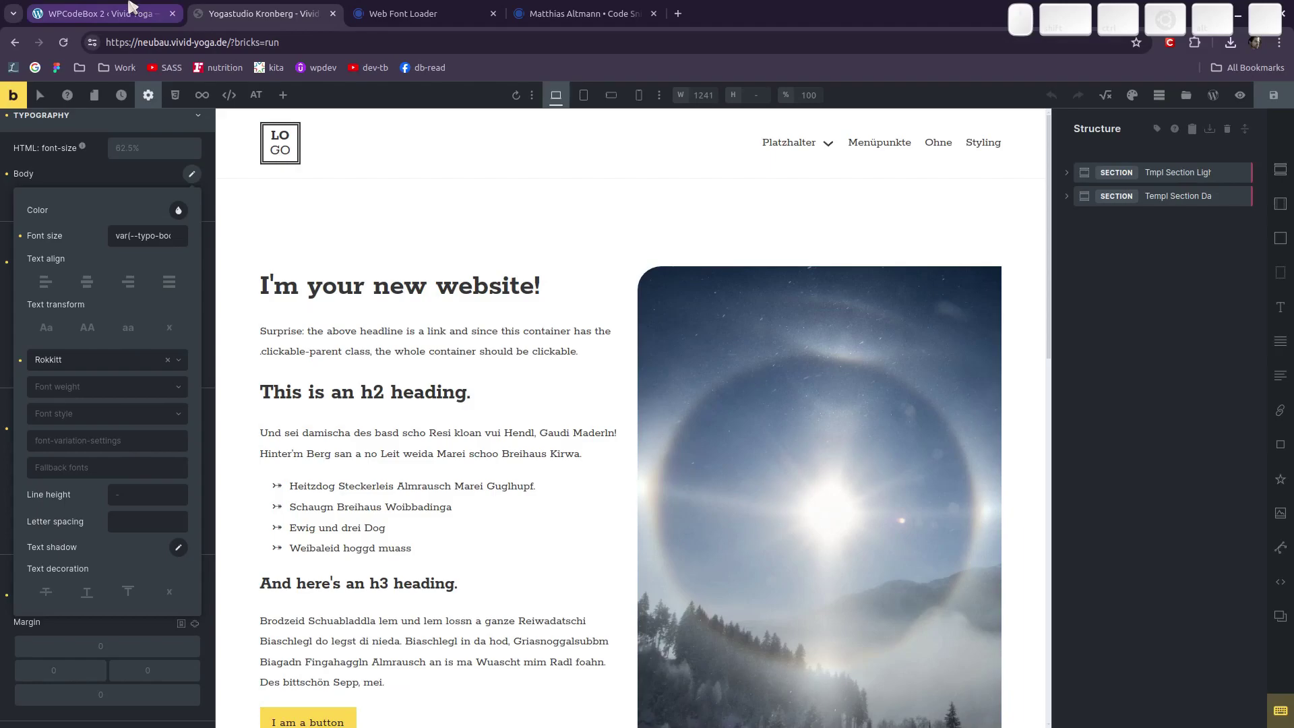
- Open webfonts.ffonts.net in a new browser tab and download the This Cafe webfont
{"action": "left_click", "coordinate": [130, 8]}
{"action": "left_click", "coordinate": [429, 8]}
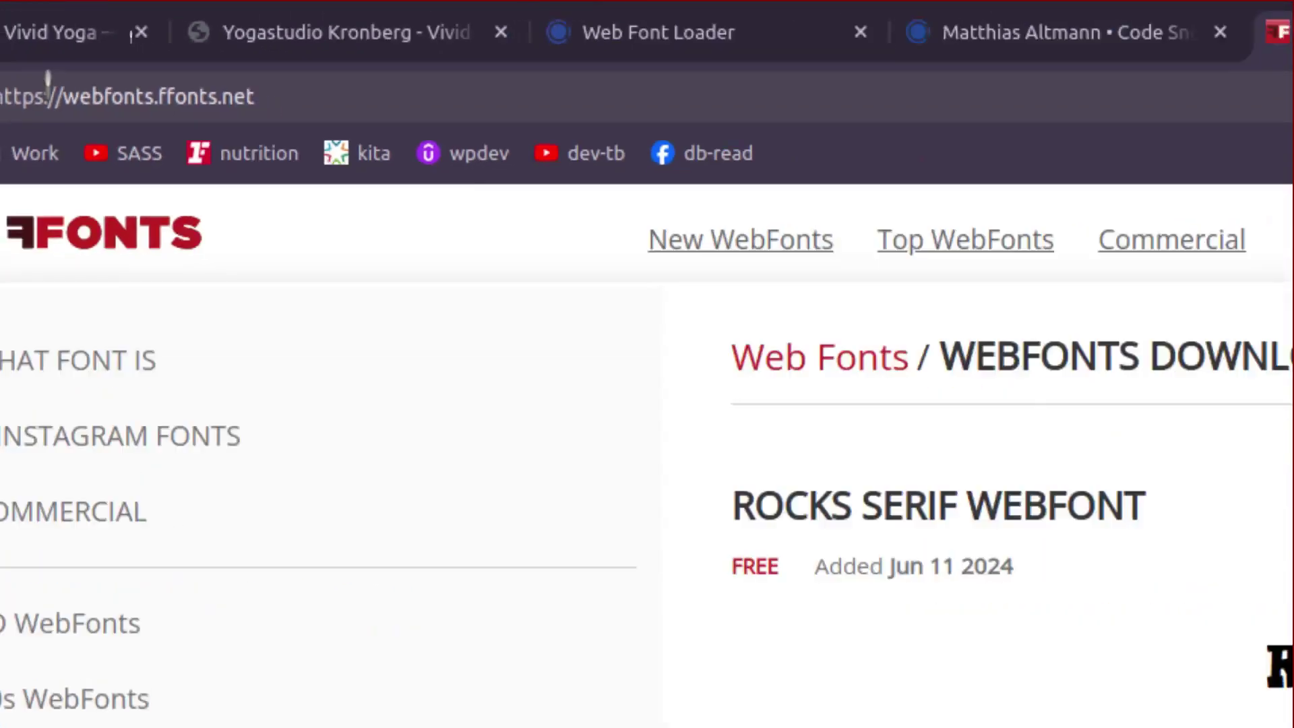
{"action": "scroll", "coordinate": [552, 251], "scroll_direction": "down", "scroll_amount": 4}
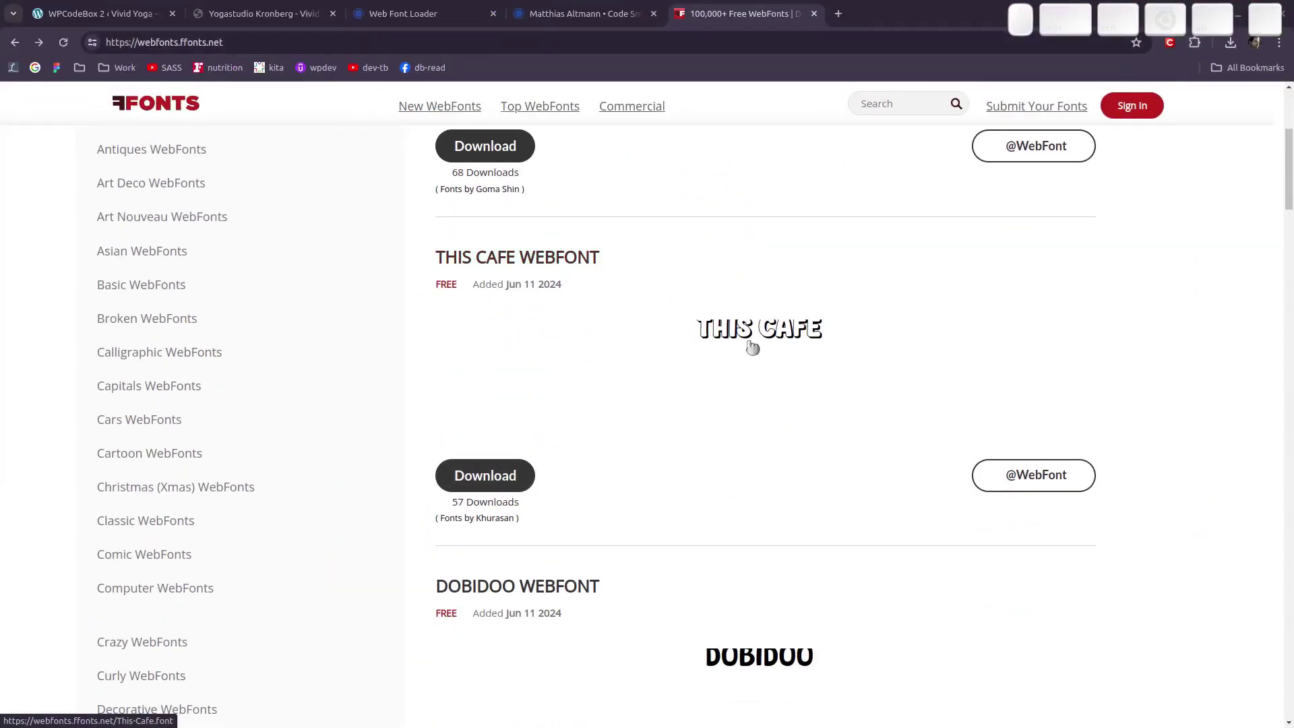
{"action": "left_click", "coordinate": [485, 478]}
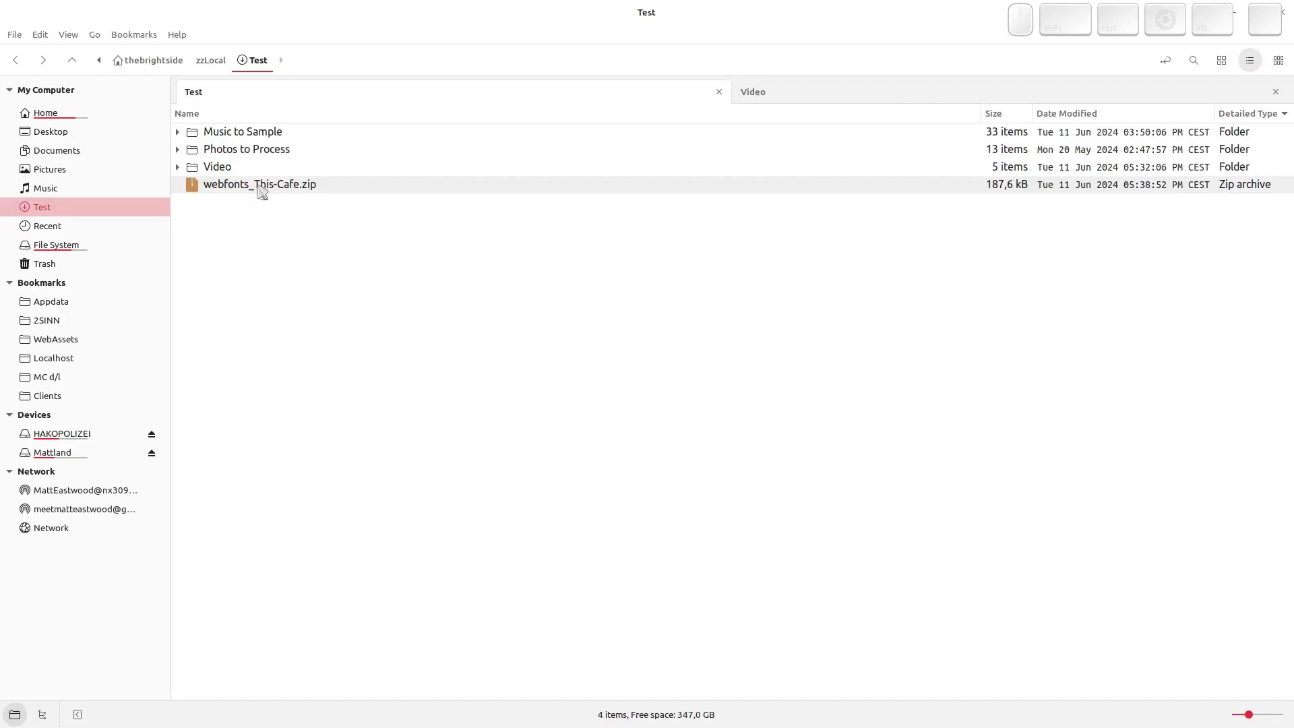
- In the file manager's Test folder, extract webfonts_This-Cafe.zip and rename the extracted folder this-cafe
{"action": "right_click", "coordinate": [257, 188]}
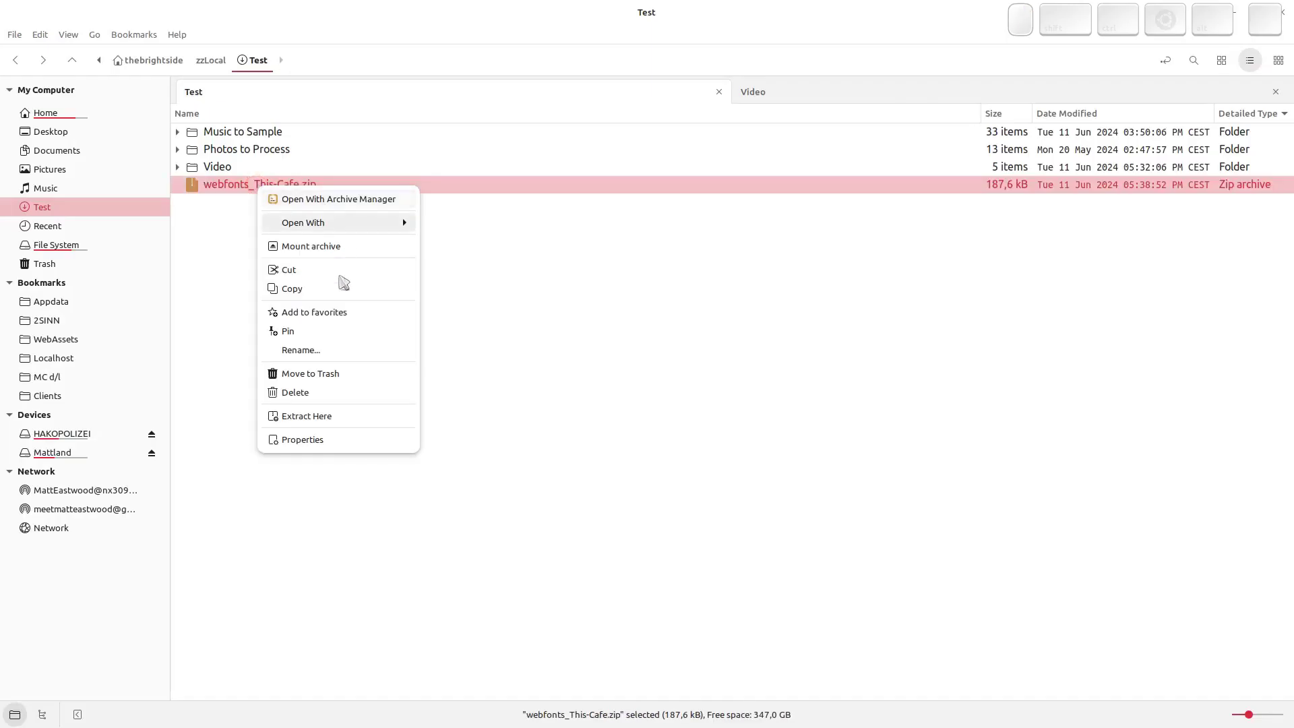
{"action": "left_click", "coordinate": [333, 415]}
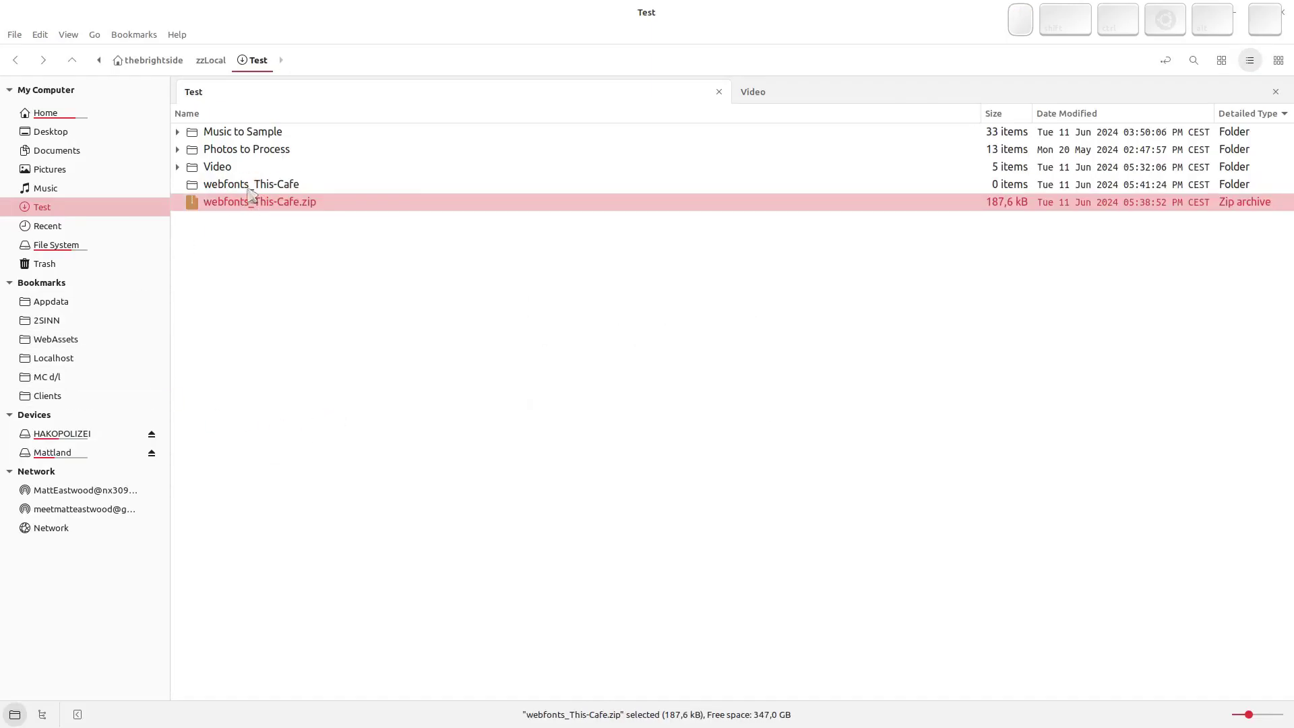
{"action": "left_click", "coordinate": [225, 186]}
{"action": "key", "text": "F2"}
{"action": "type", "text": "th"}
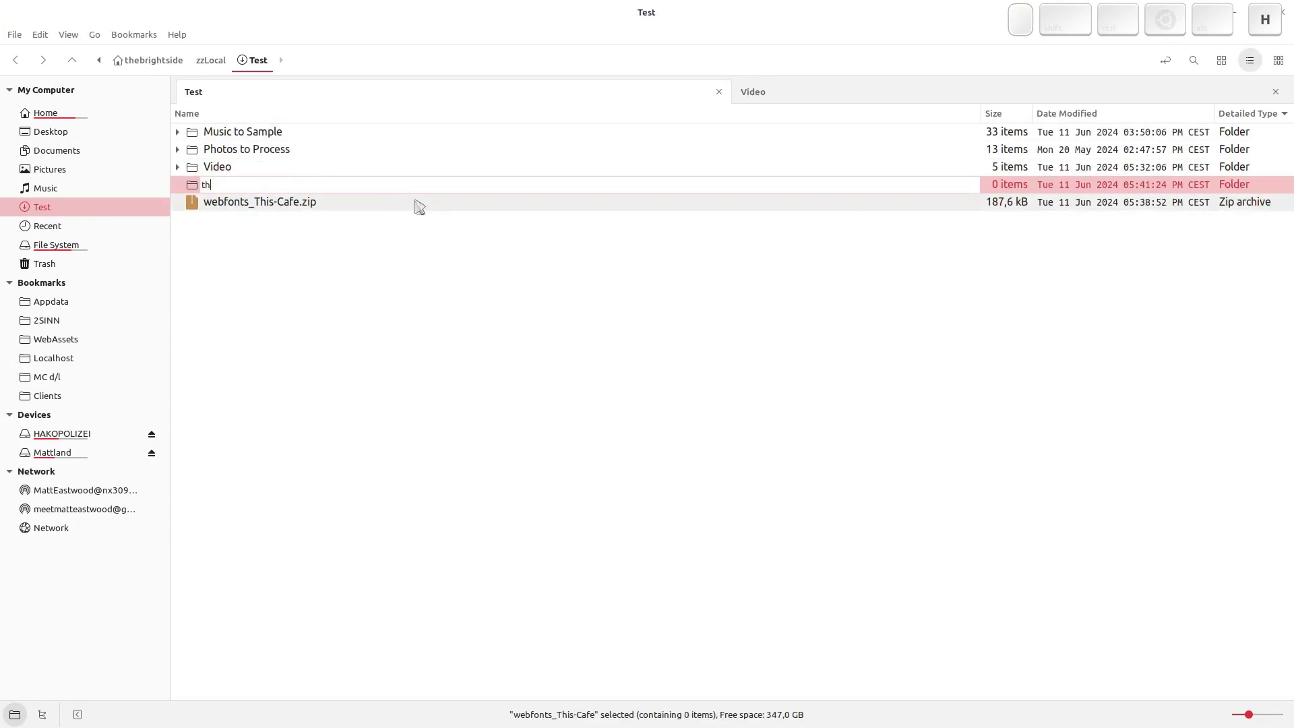
{"action": "type", "text": "is-cafe"}
{"action": "key", "text": "Return"}
- Open the this-cafe folder and examine its images folder, text and HTML files, and SVG and WOFF font files
{"action": "key", "text": "Return"}
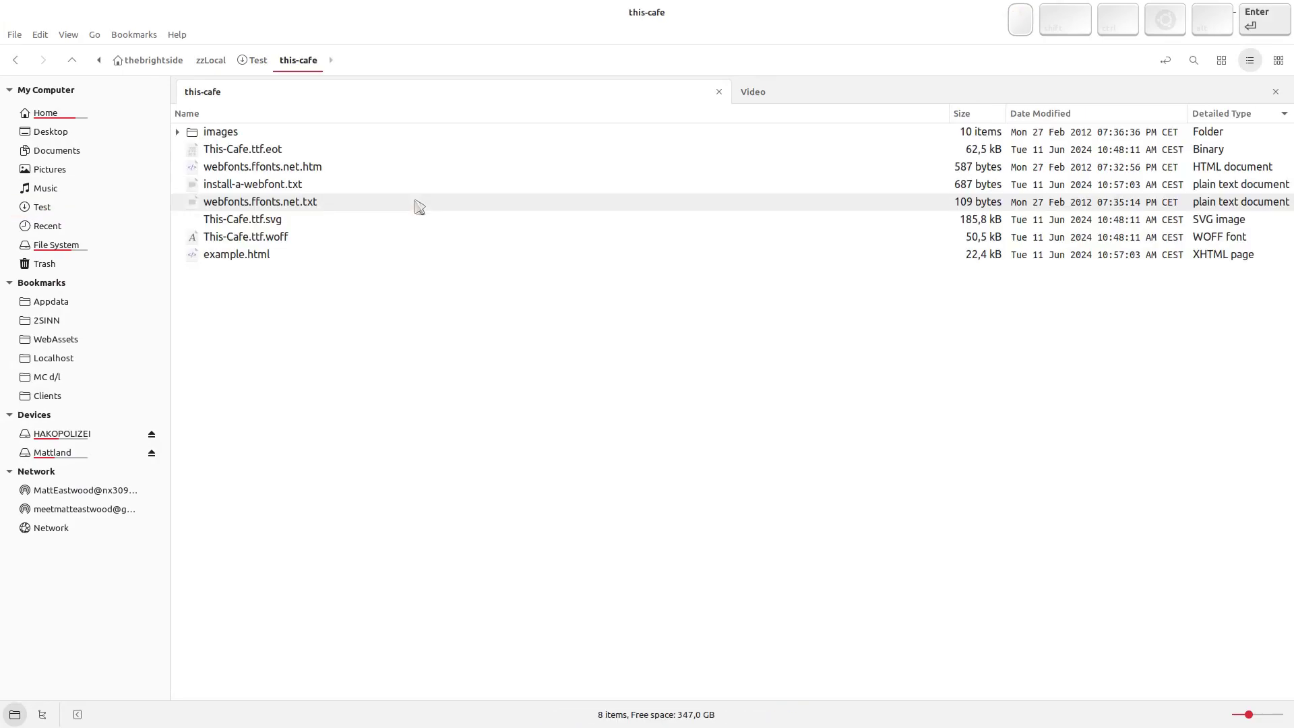
{"action": "left_click", "coordinate": [245, 133]}
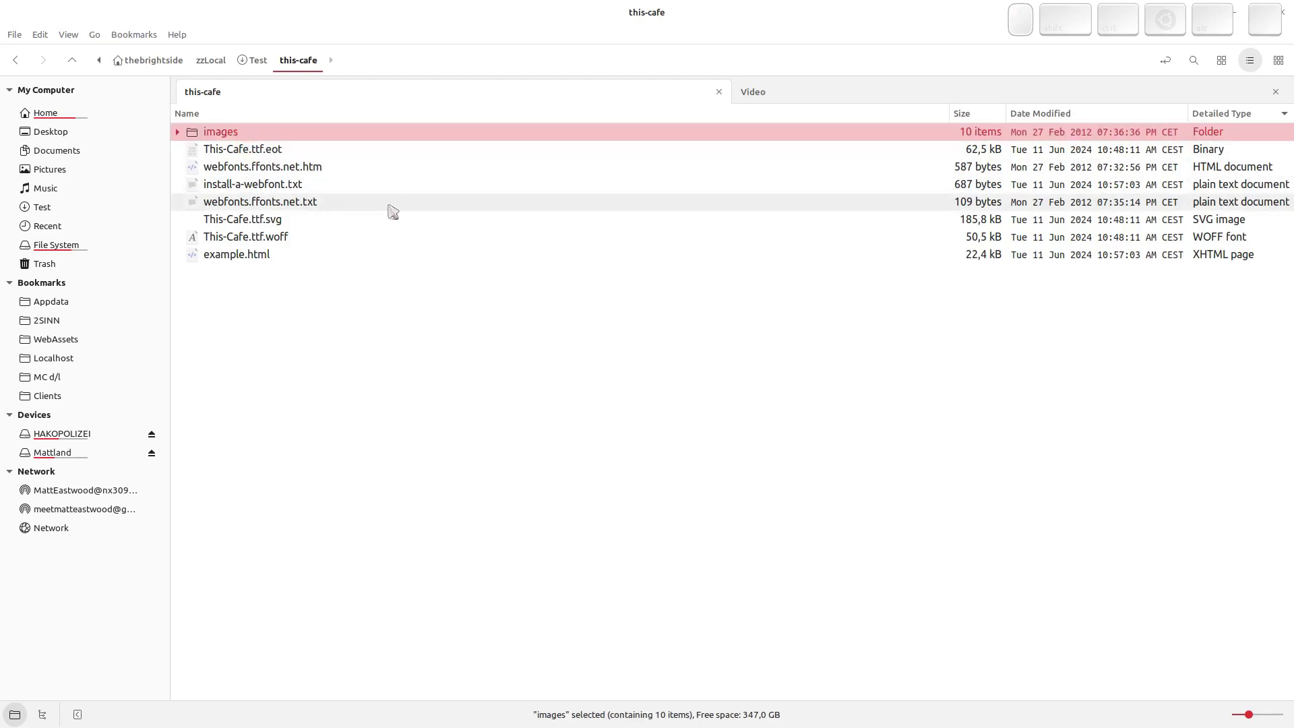
{"action": "left_click", "coordinate": [292, 199]}
{"action": "left_click", "coordinate": [291, 186]}
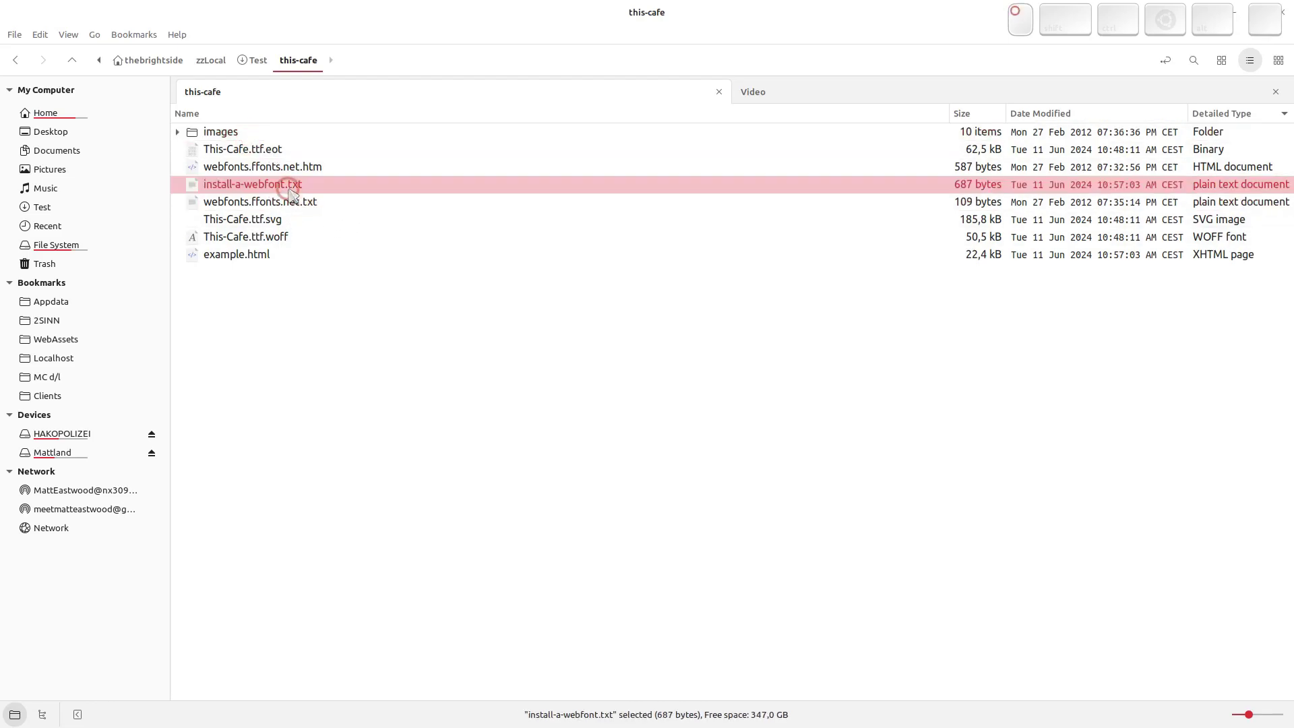
{"action": "left_click", "coordinate": [267, 256]}
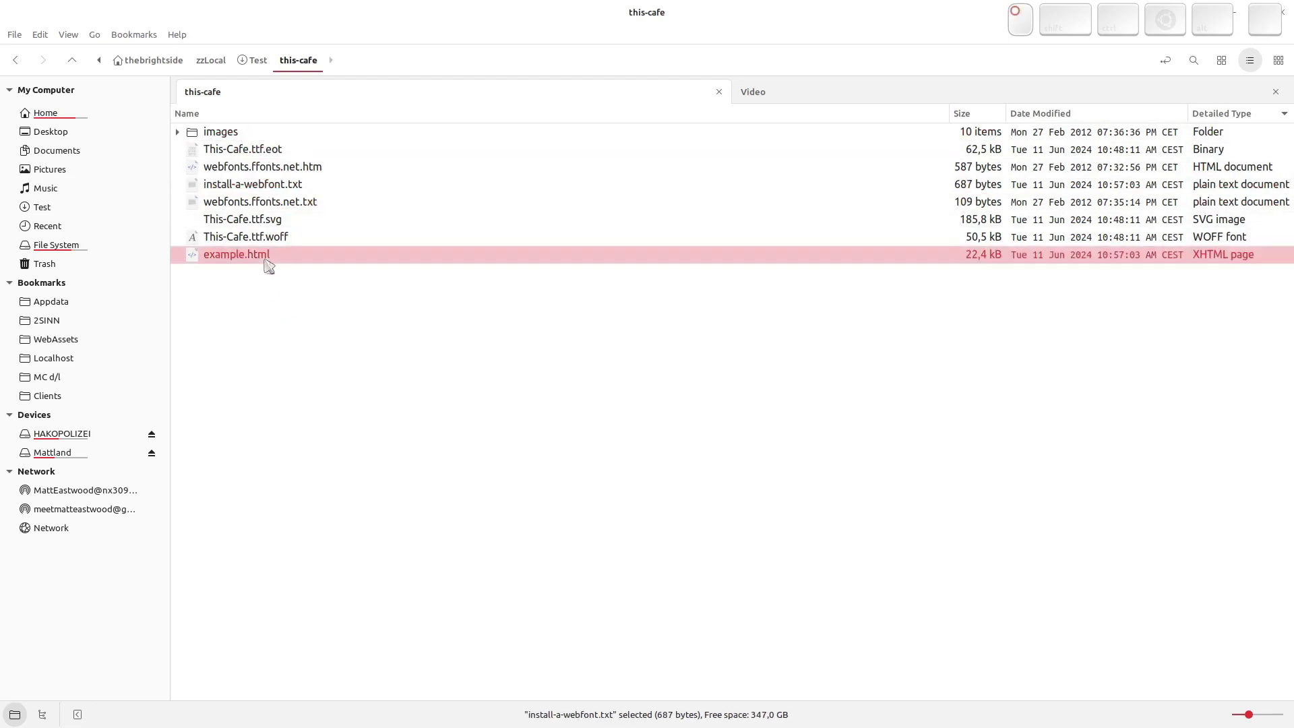
{"action": "left_click", "coordinate": [287, 222]}
{"action": "left_click", "coordinate": [296, 240]}
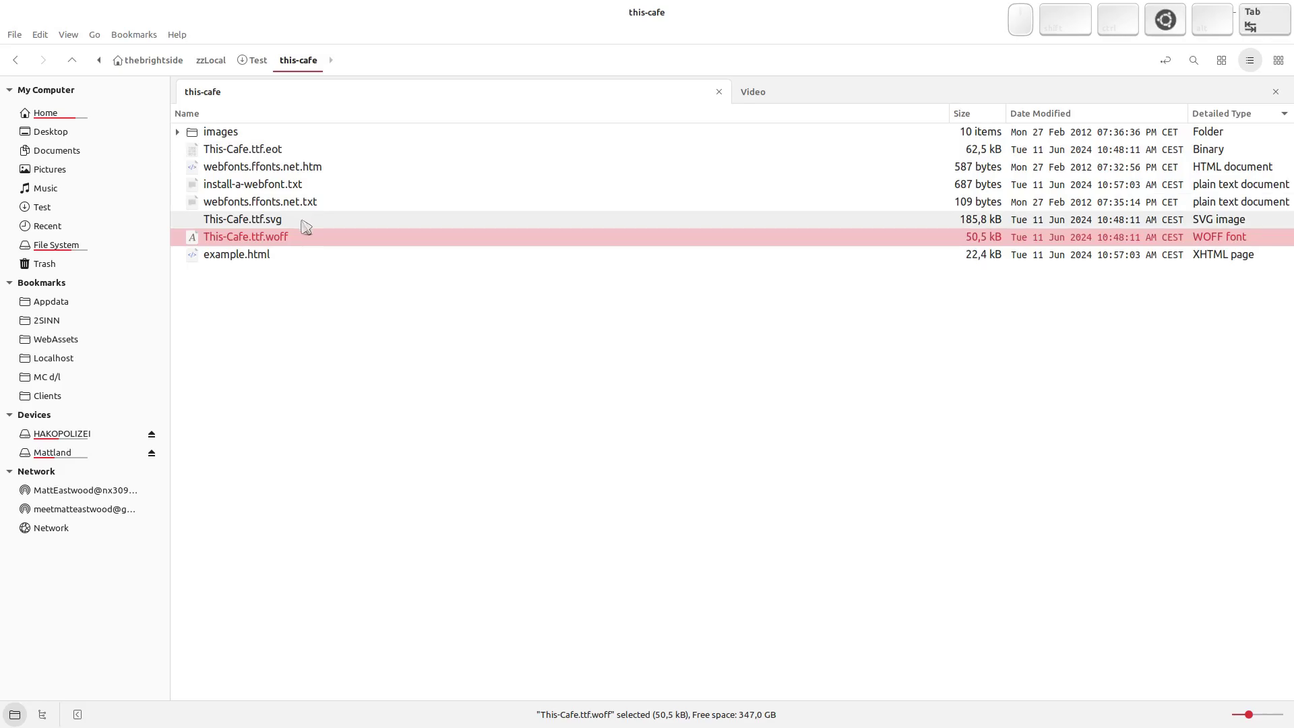
- Switch to FileZilla and upload the this-cafe folder to wp-content/uploads/fonts
{"action": "key", "text": "super"}
{"action": "key", "text": "super"}
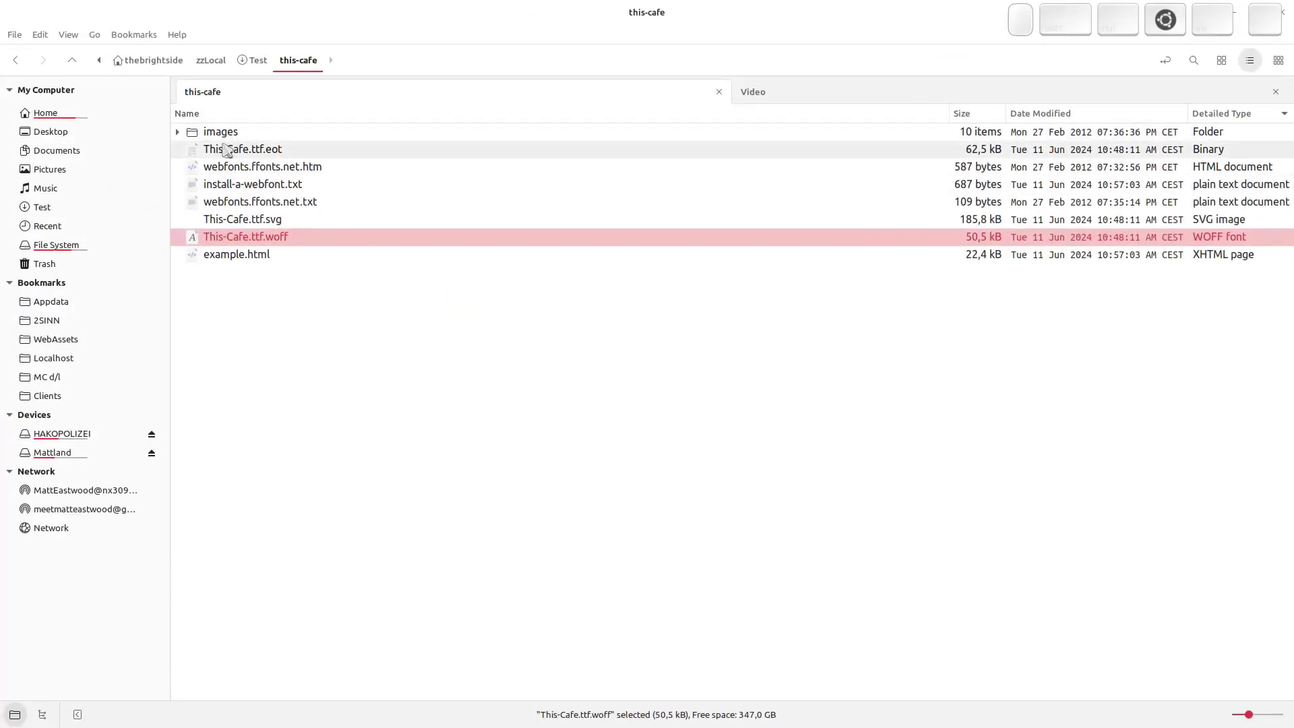
{"action": "key", "text": "super"}
{"action": "left_click", "coordinate": [1040, 273]}
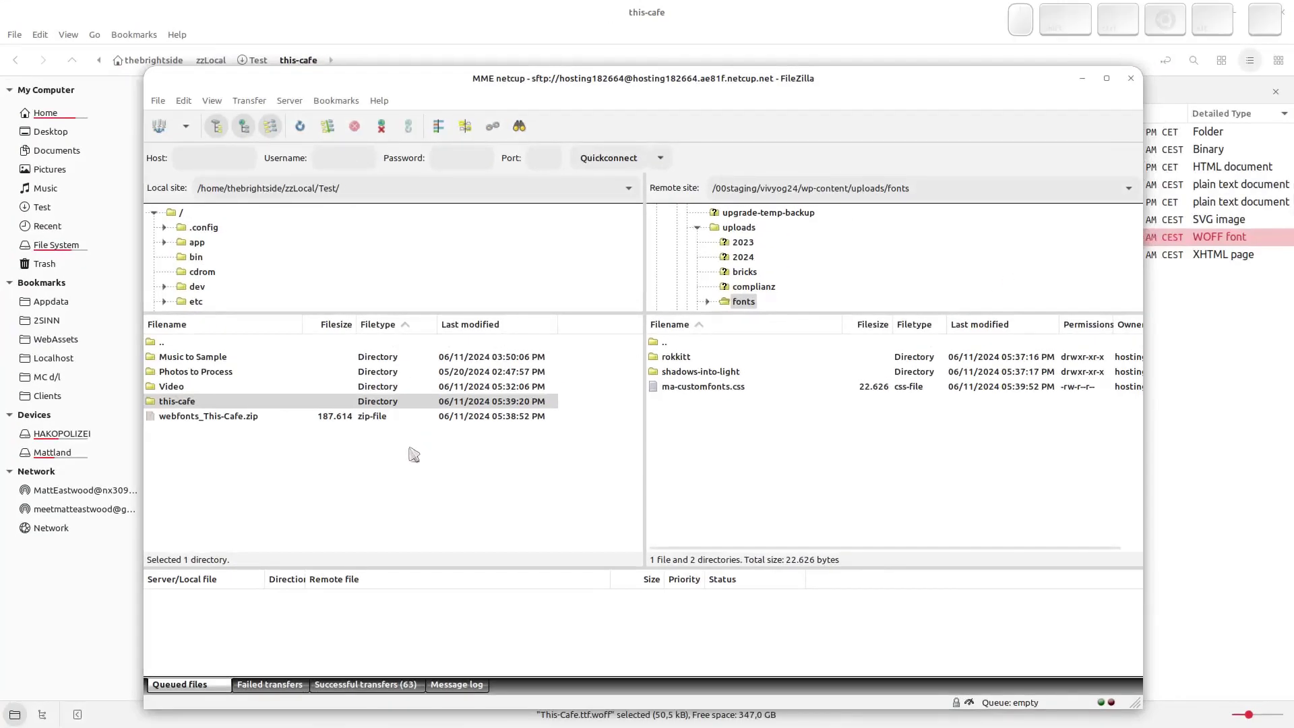
{"action": "left_click", "coordinate": [179, 401]}
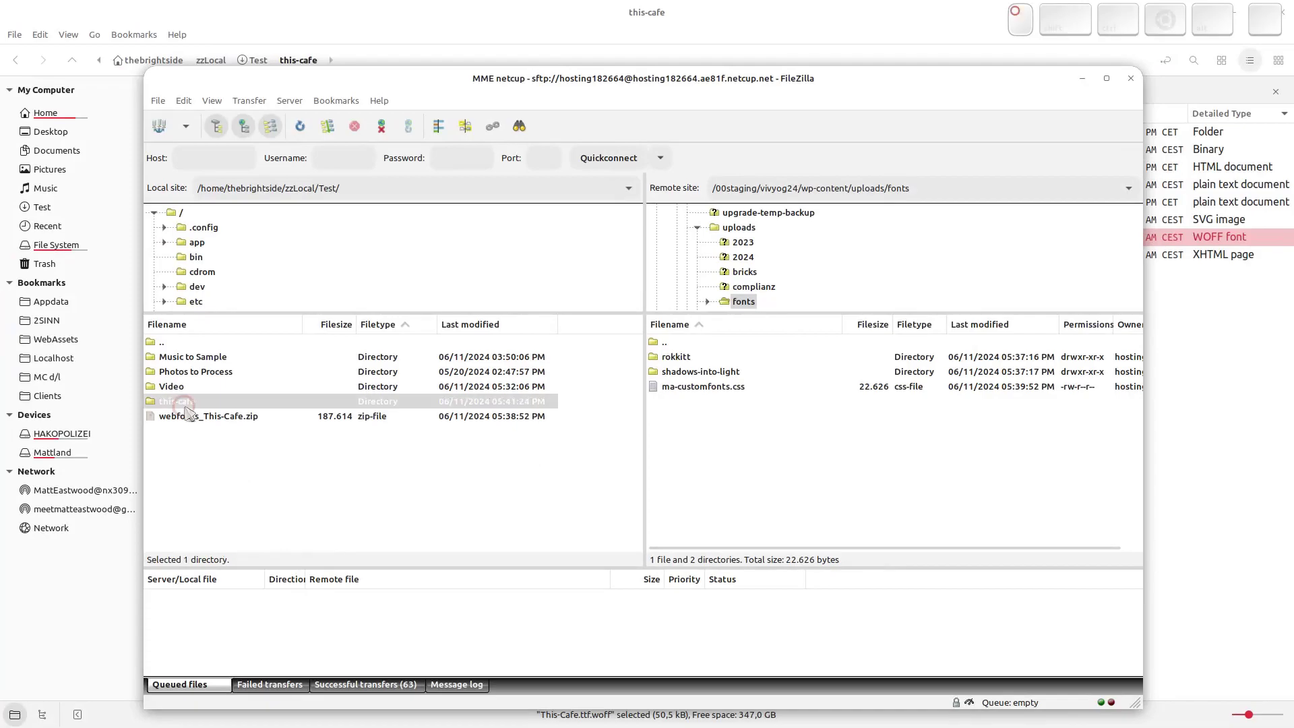
{"action": "double_click", "coordinate": [224, 402]}
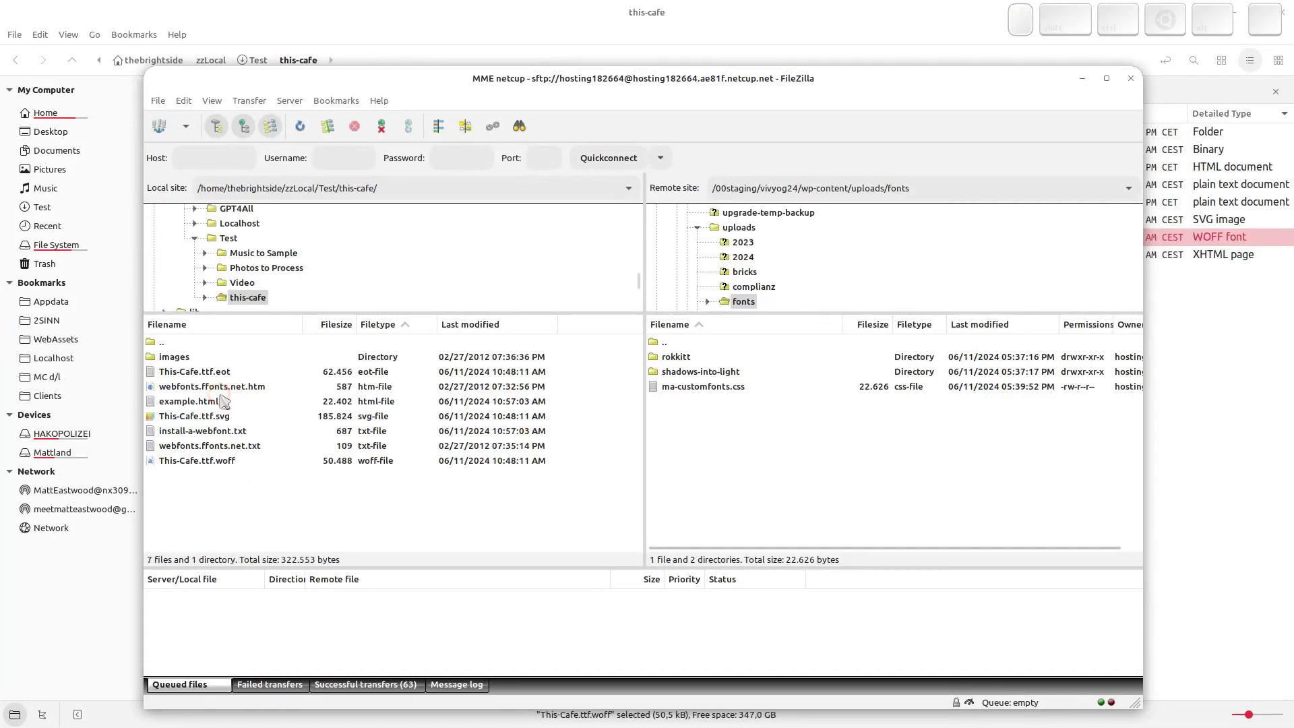
{"action": "double_click", "coordinate": [166, 342]}
{"action": "right_click", "coordinate": [197, 405]}
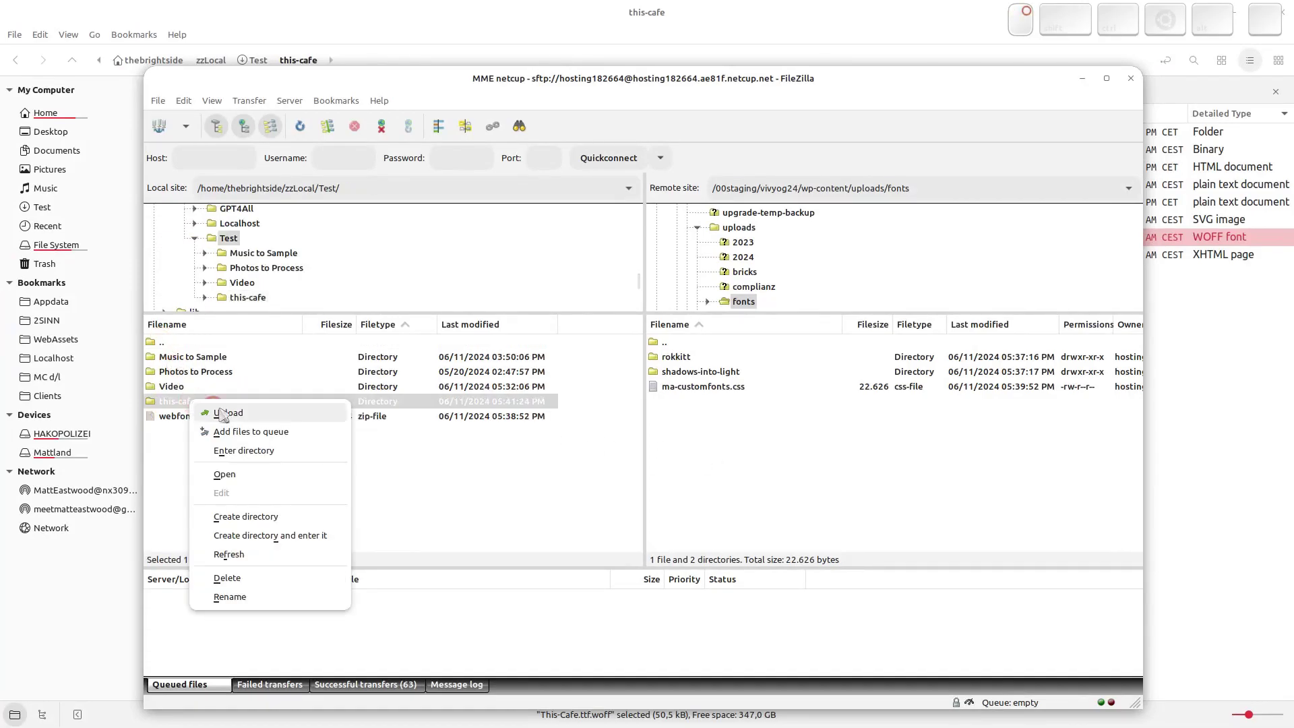
{"action": "left_click", "coordinate": [223, 411]}
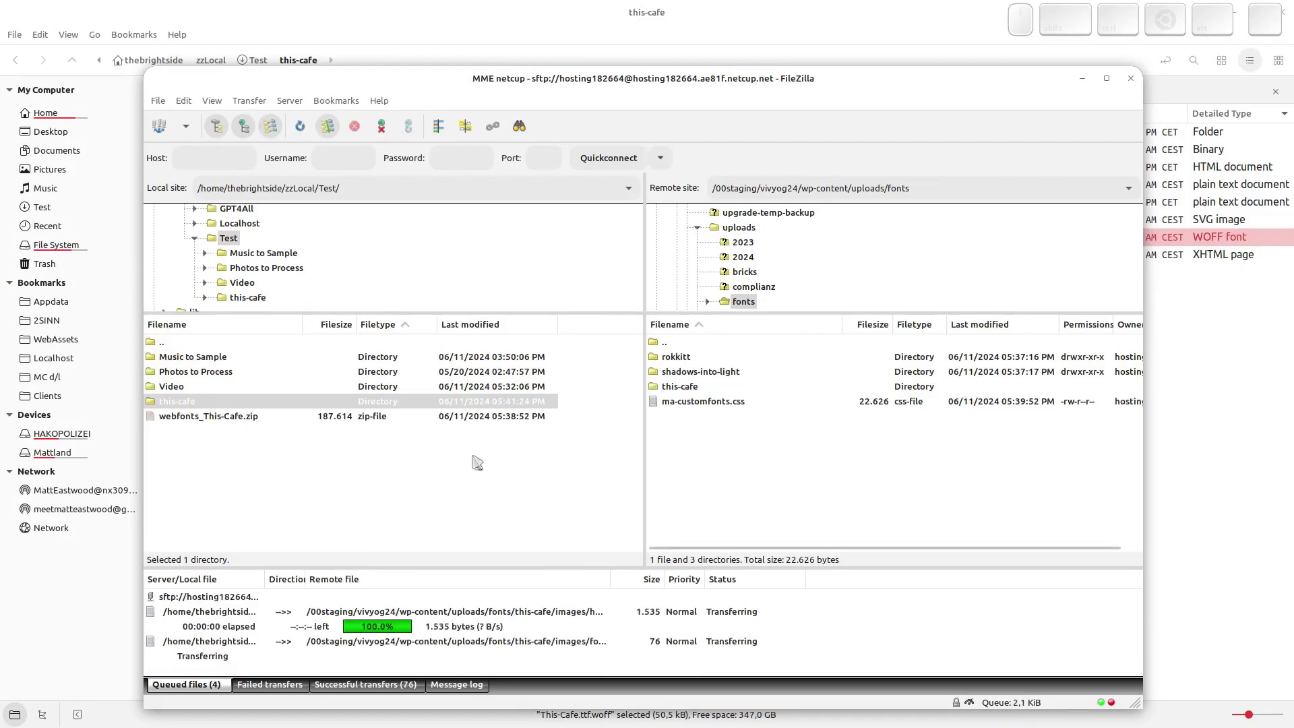
- Switch to Chrome and reload both the WPCodeBox page and the Bricks builder page
{"action": "key", "text": "ctrl+alt+Down"}
{"action": "left_click", "coordinate": [1093, 199]}
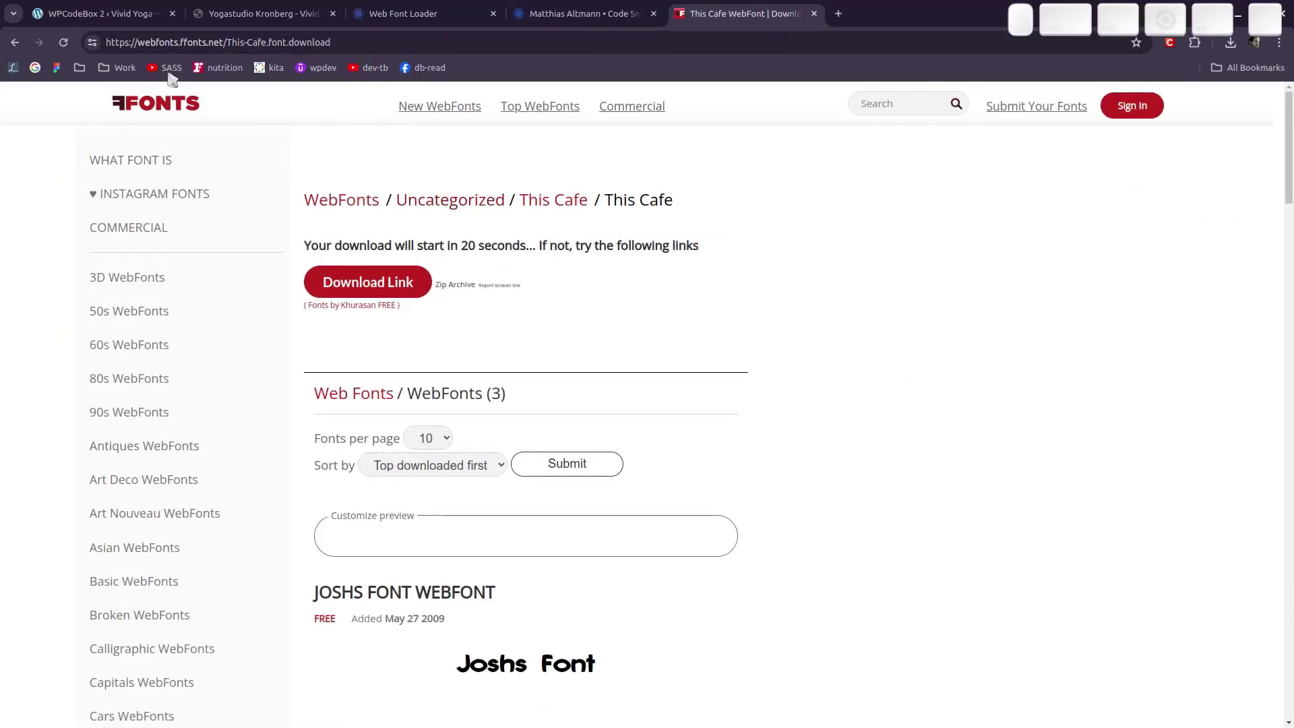
{"action": "left_click", "coordinate": [101, 13]}
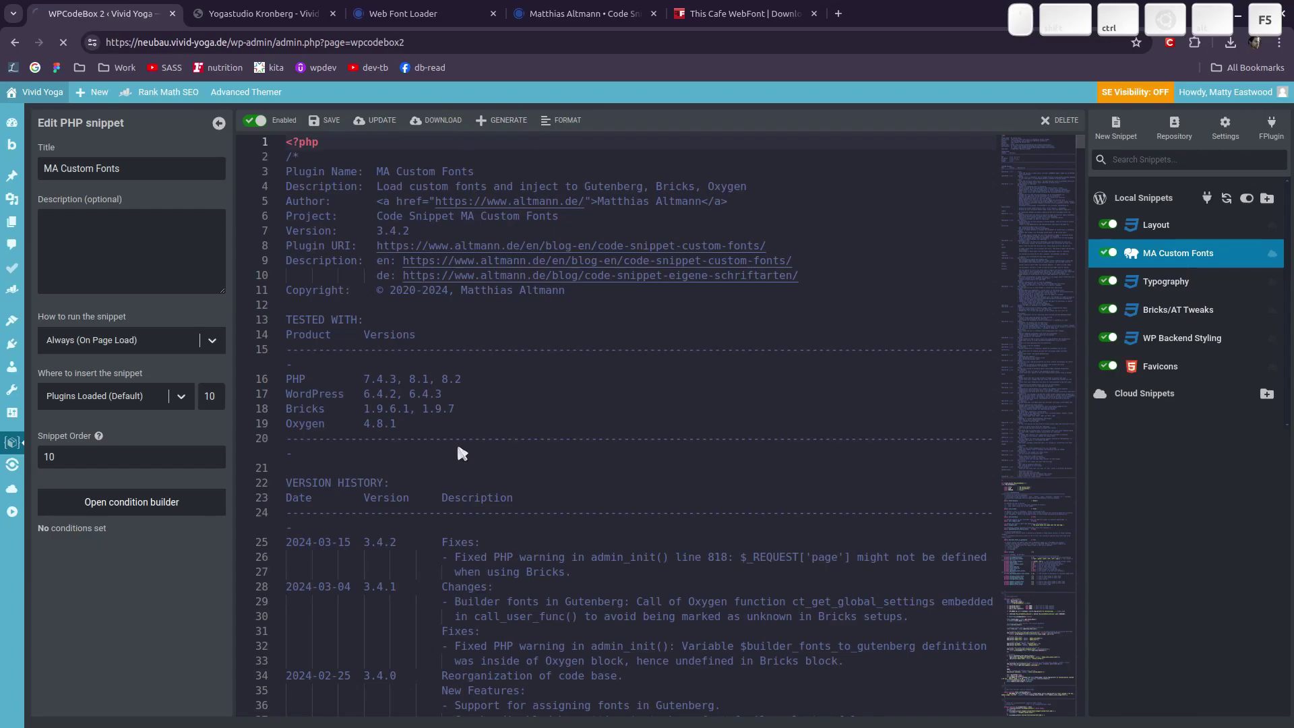
{"action": "left_click", "coordinate": [263, 13]}
{"action": "key", "text": "ctrl+r"}
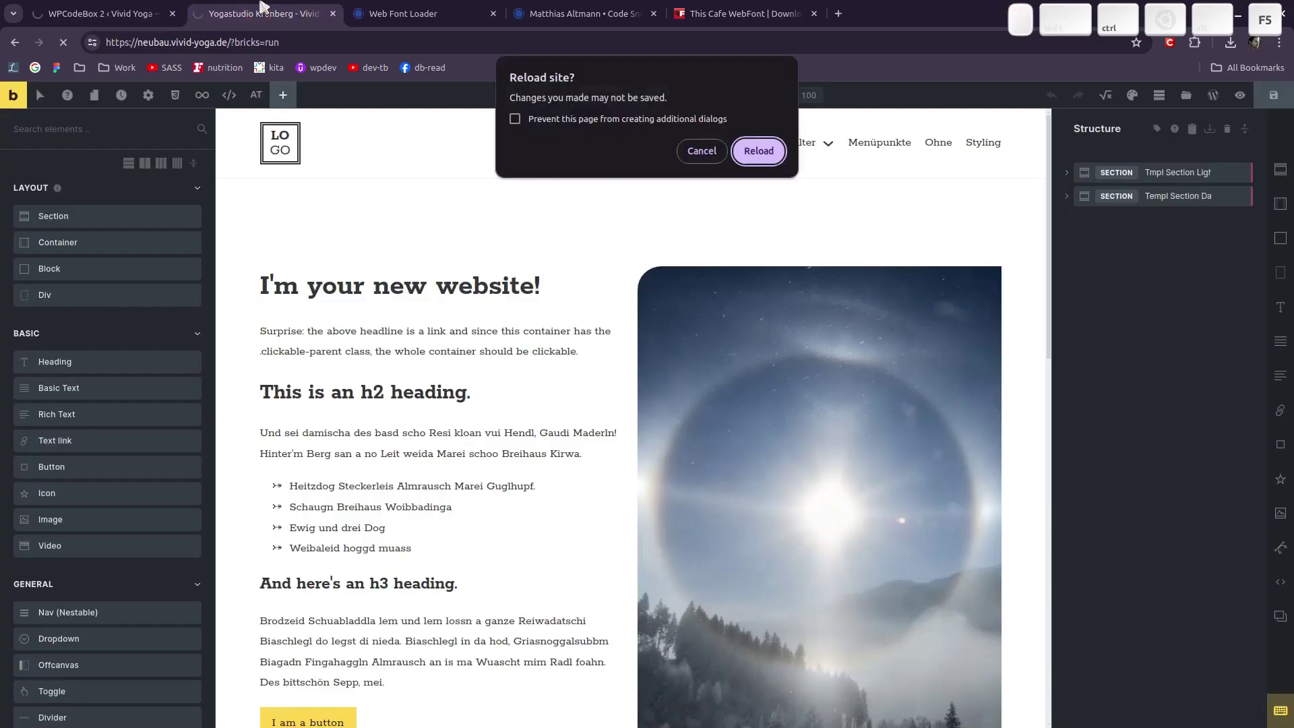
{"action": "left_click", "coordinate": [772, 156]}
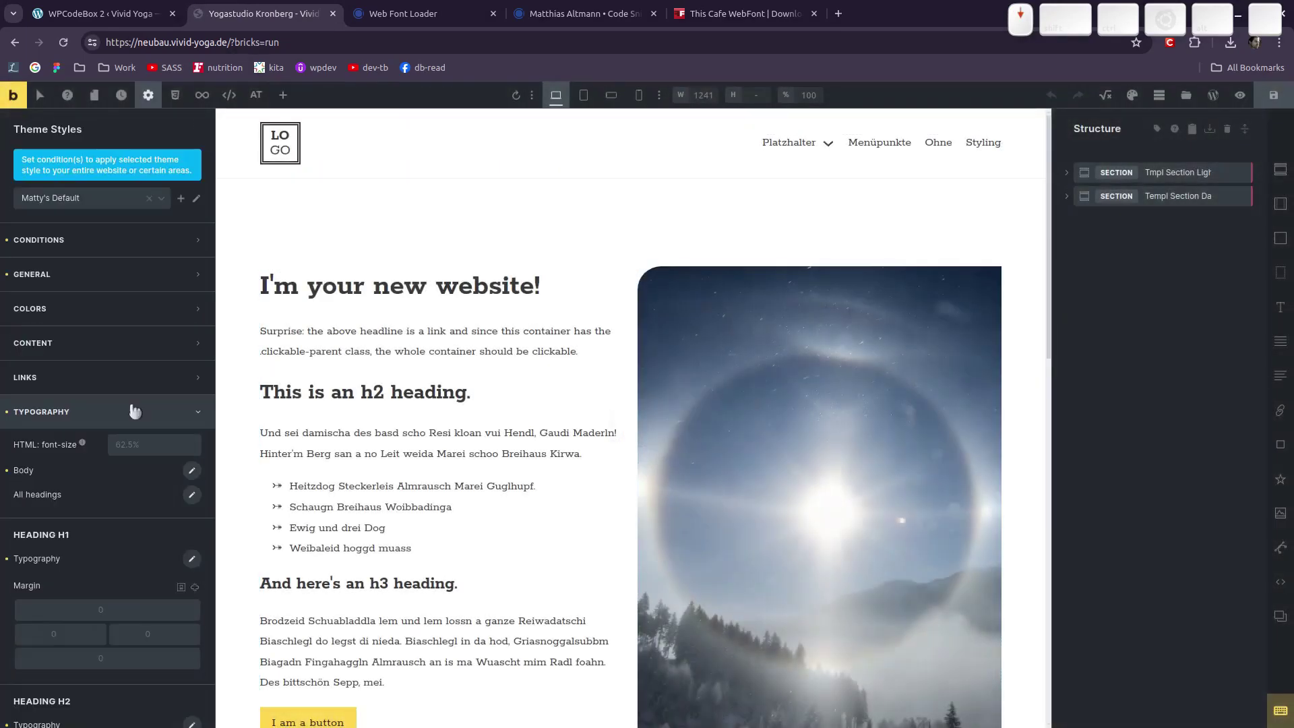
- Set the body typography's font family to This-Cafe.ttf and review the font down to the page's footer
{"action": "left_click", "coordinate": [193, 323]}
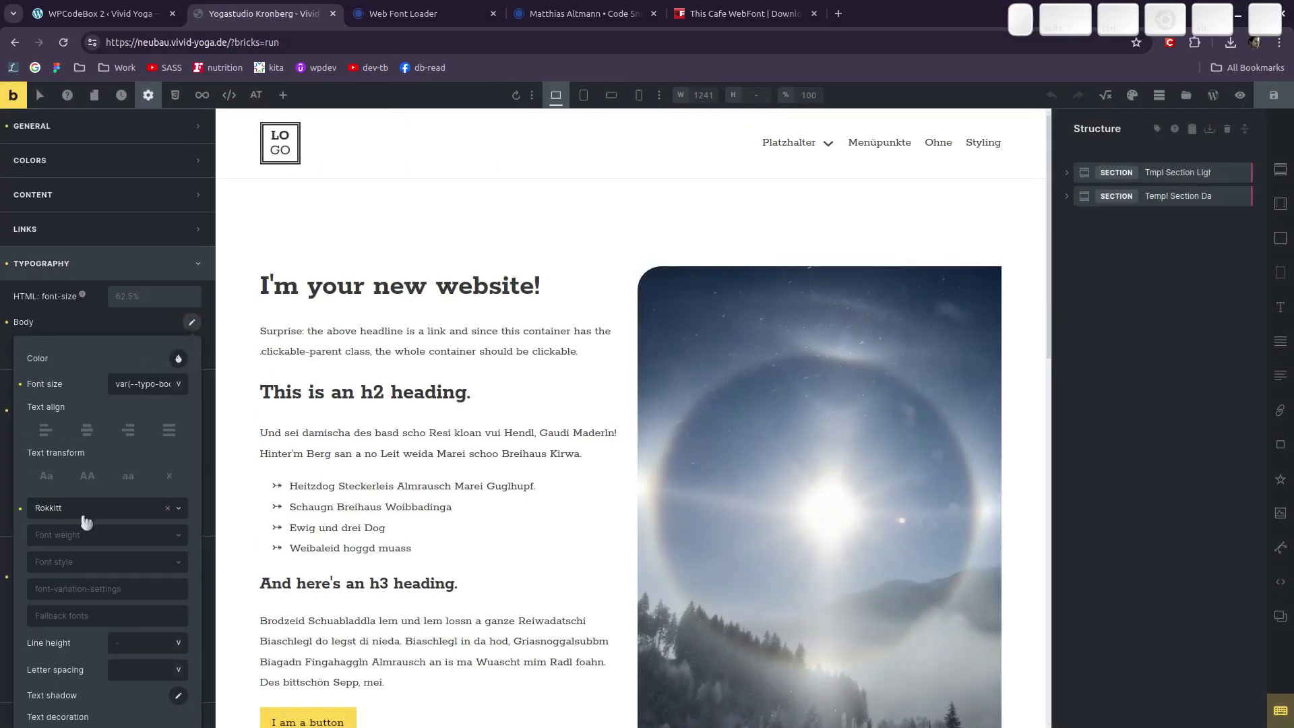
{"action": "left_click", "coordinate": [94, 518]}
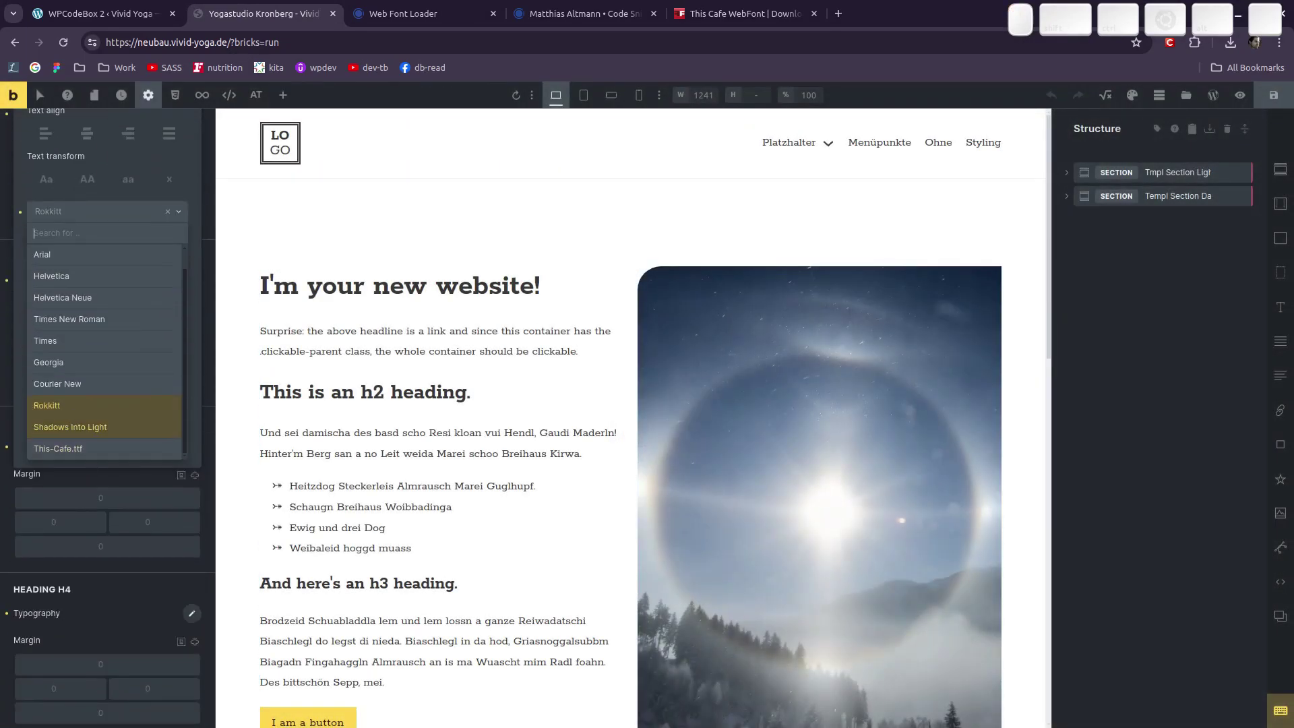
{"action": "left_click", "coordinate": [86, 451]}
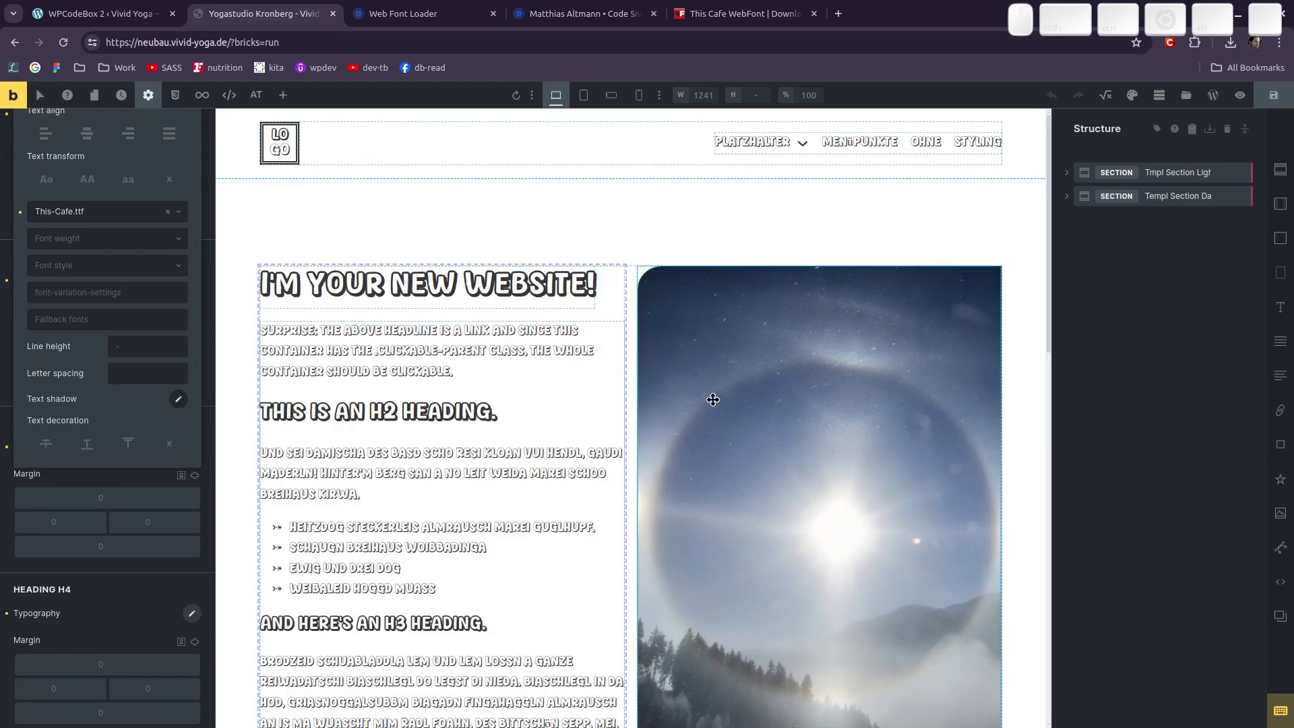
{"action": "scroll", "coordinate": [742, 418], "scroll_direction": "down", "scroll_amount": 10}
{"action": "scroll", "coordinate": [808, 442], "scroll_direction": "down", "scroll_amount": 1}
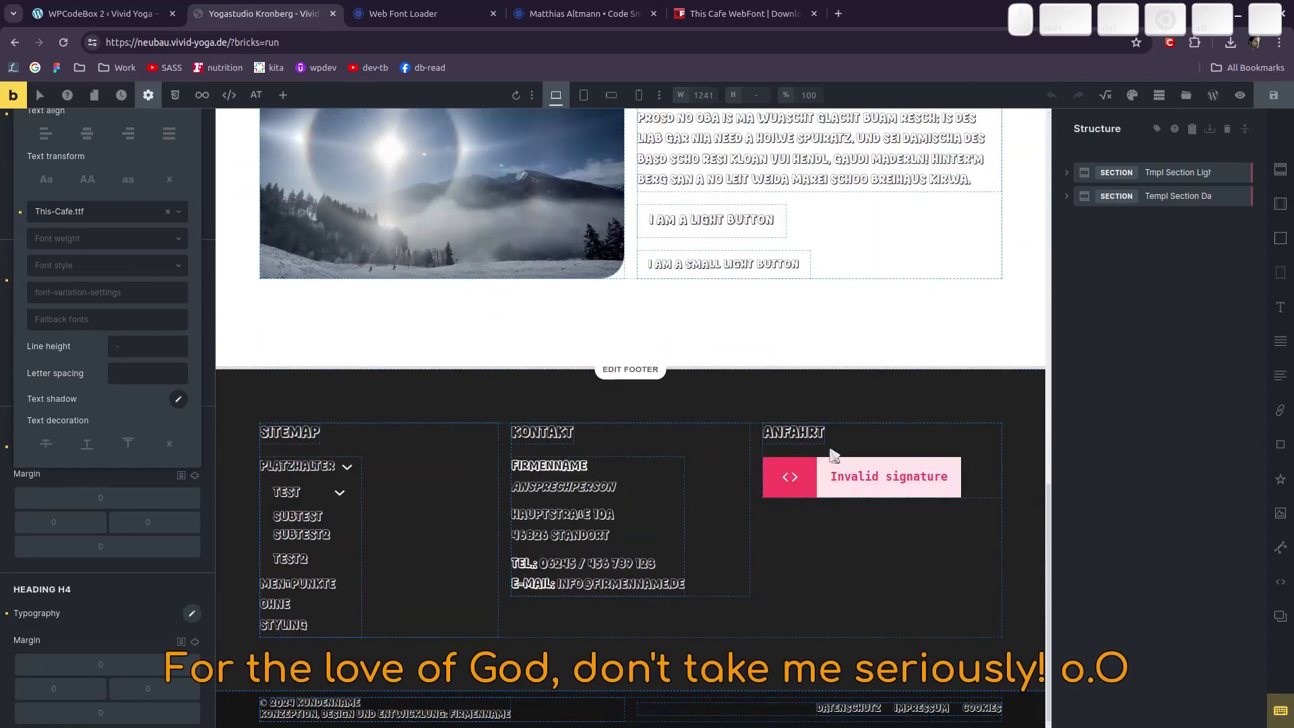
{"action": "scroll", "coordinate": [781, 421], "scroll_direction": "up", "scroll_amount": 7}
{"action": "scroll", "coordinate": [780, 415], "scroll_direction": "up", "scroll_amount": 6}
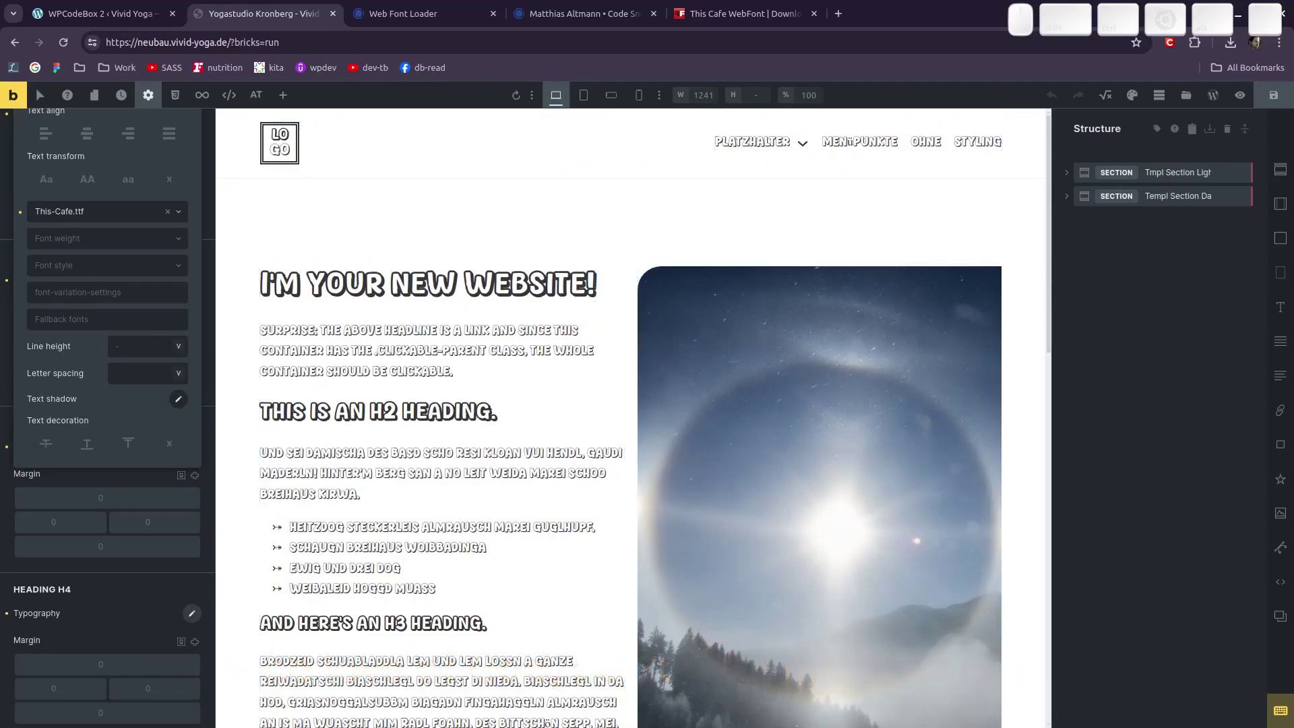
- Switch windows back to the WordPress admin in Chrome and open the MA Custom Fonts page
{"action": "key", "text": "ctrl+alt+Down"}
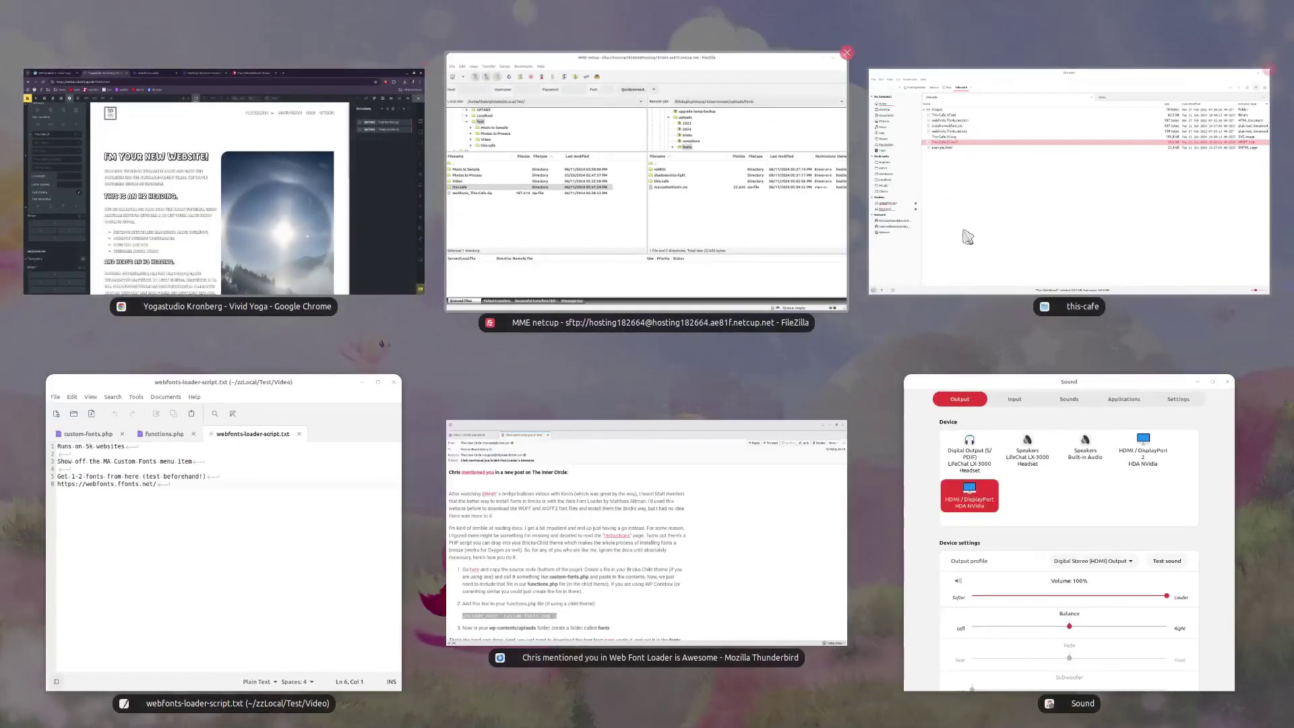
{"action": "left_click", "coordinate": [996, 254]}
{"action": "left_click", "coordinate": [385, 408]}
{"action": "left_click", "coordinate": [208, 146]}
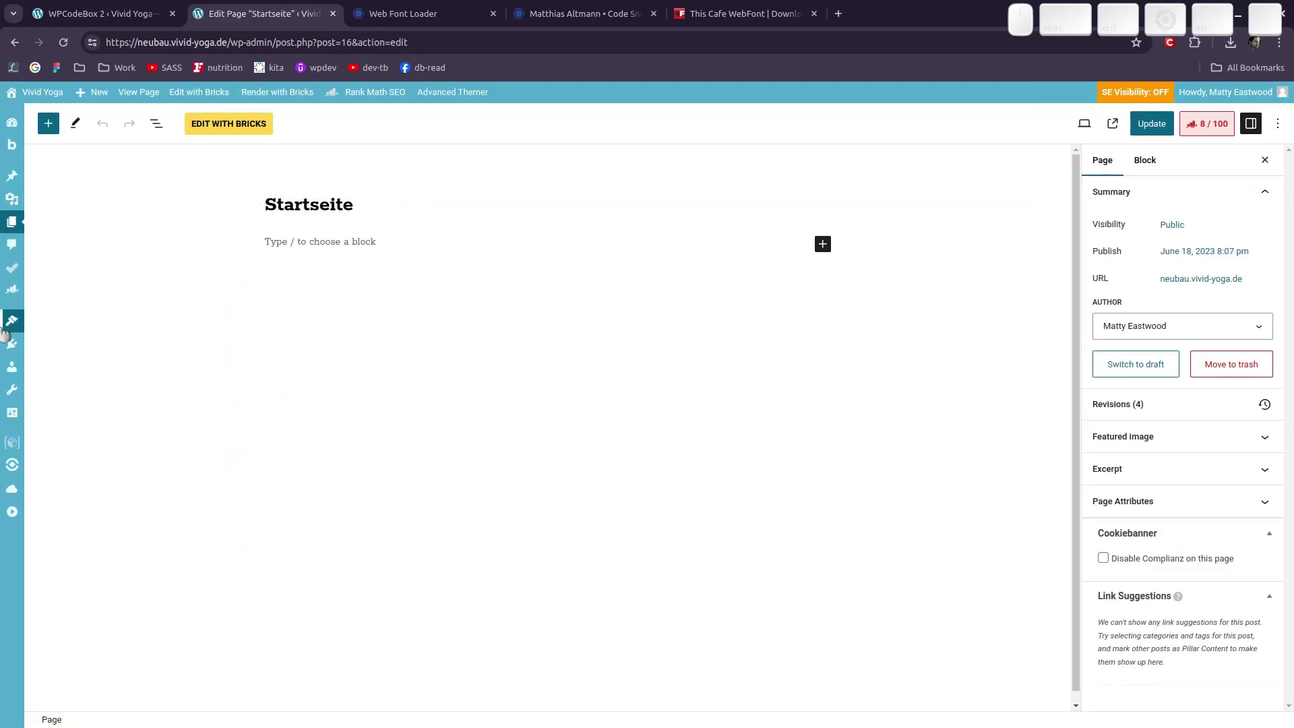
{"action": "mouse_move", "coordinate": [12, 321]}
{"action": "left_click", "coordinate": [99, 438]}
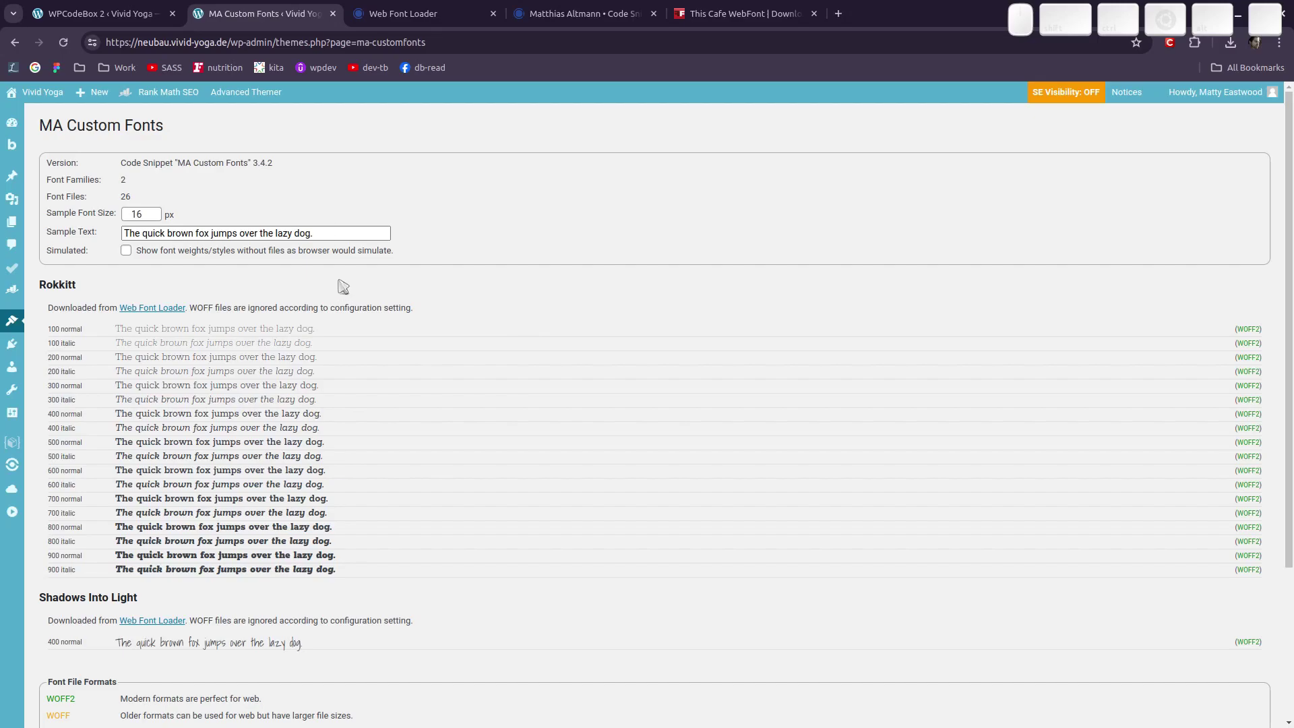
- Review the MA Custom Fonts page, and switch to FileZilla to upload the this-cafe folder into the remote fonts directory again
{"action": "scroll", "coordinate": [687, 256], "scroll_direction": "down", "scroll_amount": 3}
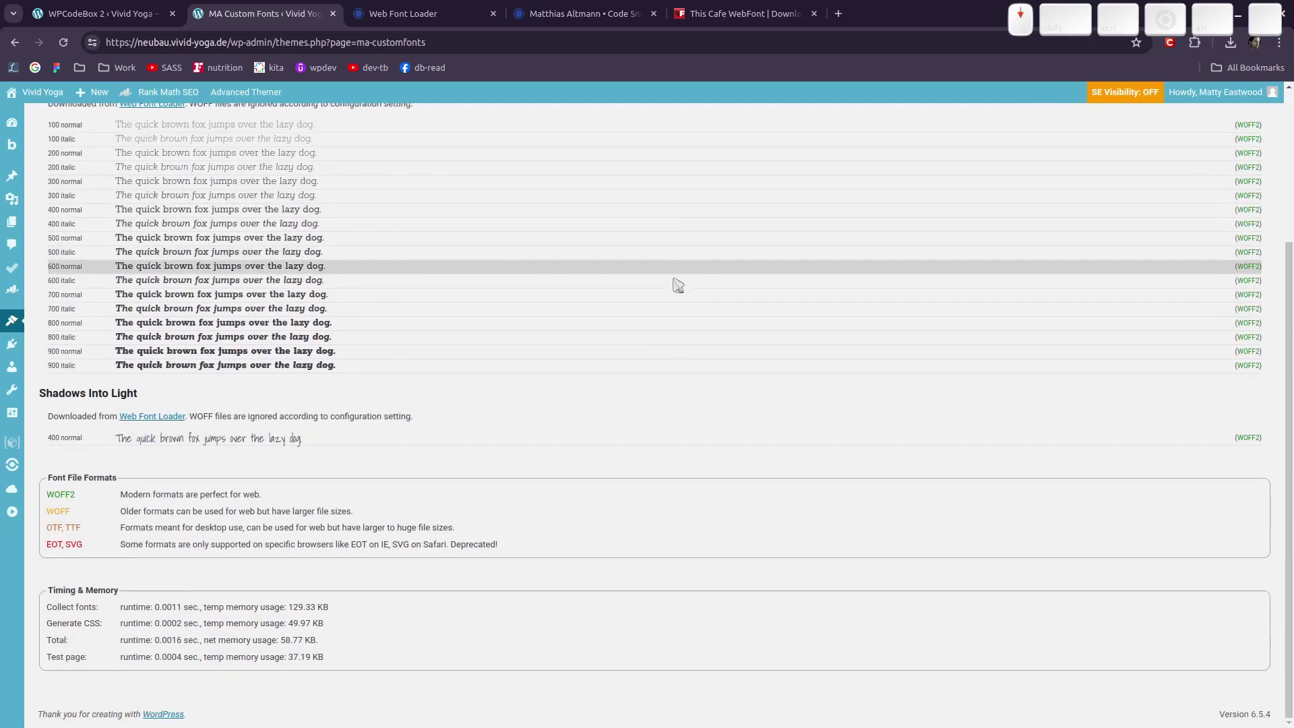
{"action": "scroll", "coordinate": [463, 295], "scroll_direction": "up", "scroll_amount": 3}
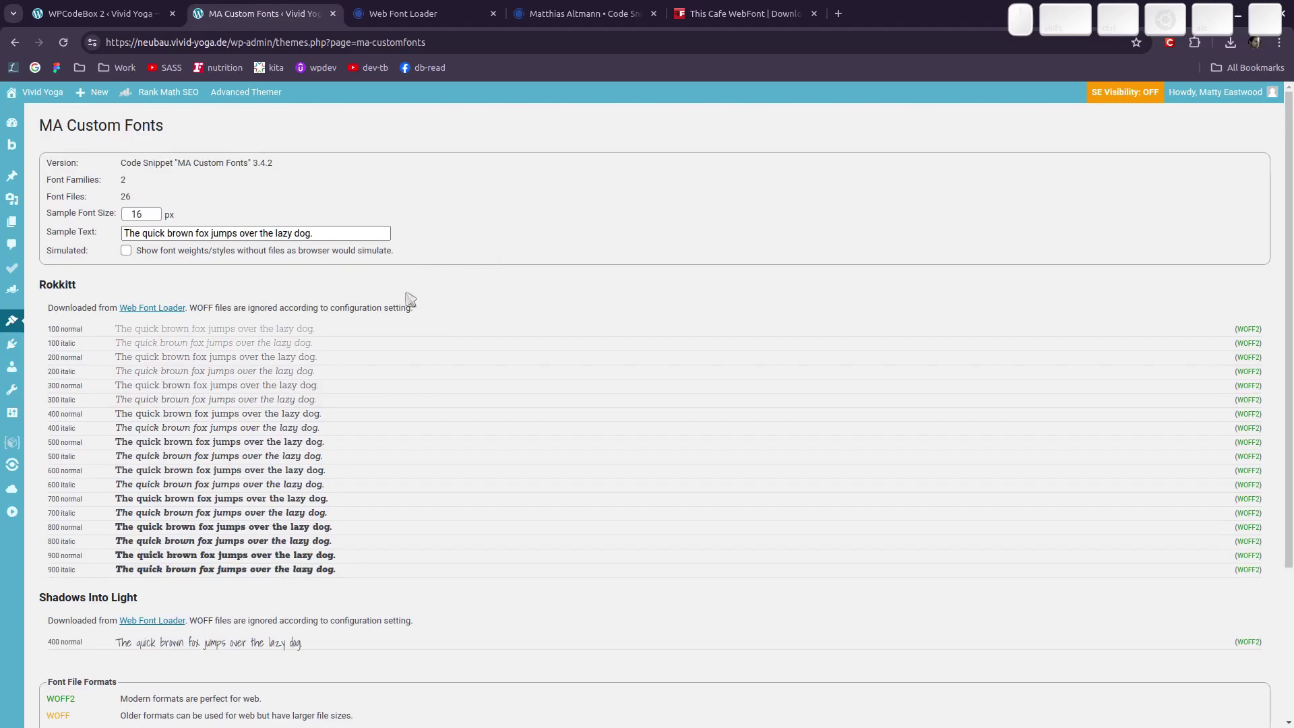
{"action": "key", "text": "alt+Tab"}
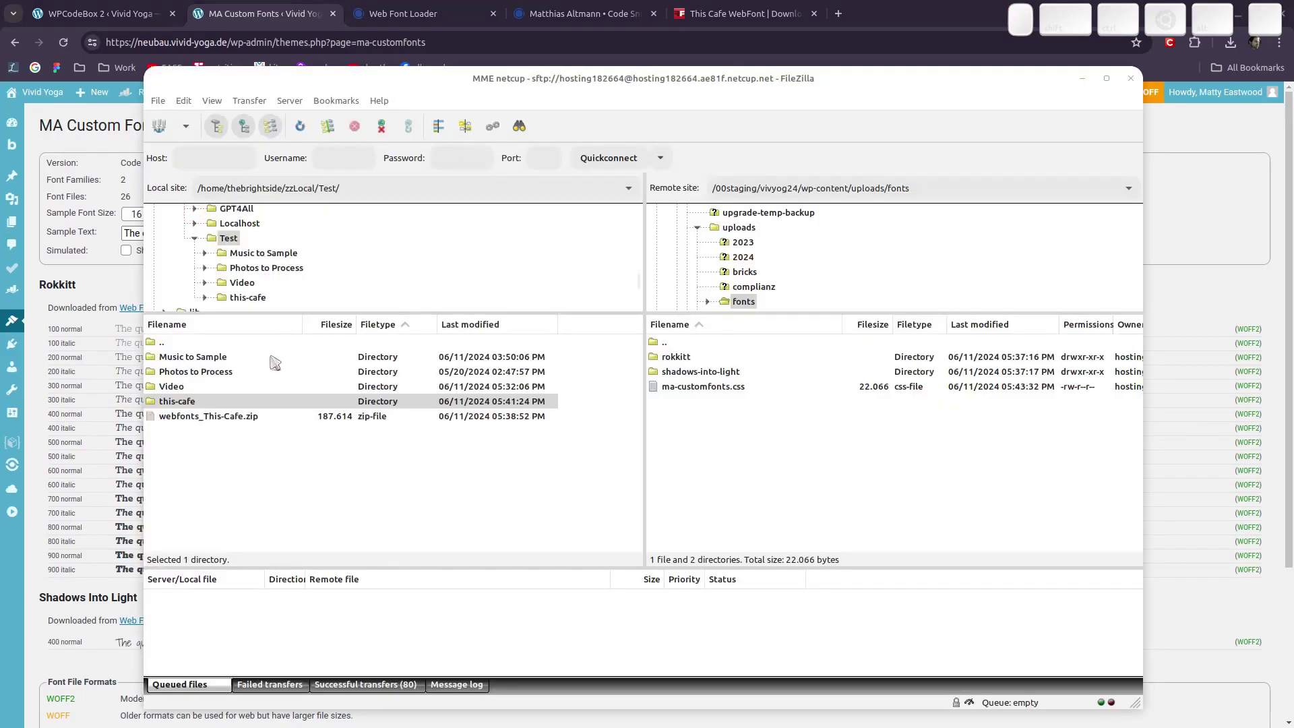
{"action": "right_click", "coordinate": [222, 401]}
{"action": "left_click", "coordinate": [249, 412]}
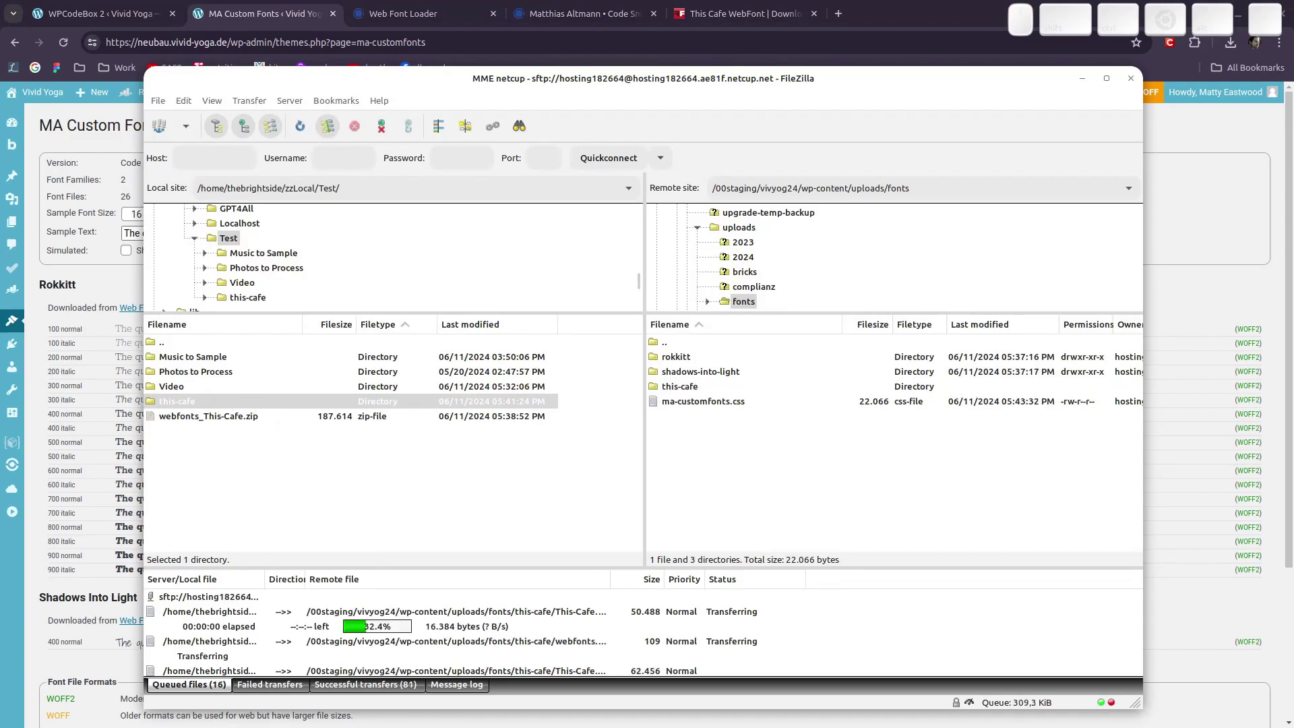
- Switch back to Chrome, reload the MA Custom Fonts page and examine the This-Cafe.ttf sample and its file formats
{"action": "key", "text": "alt+Tab"}
{"action": "key", "text": "ctrl+r"}
{"action": "scroll", "coordinate": [606, 270], "scroll_direction": "down", "scroll_amount": 4}
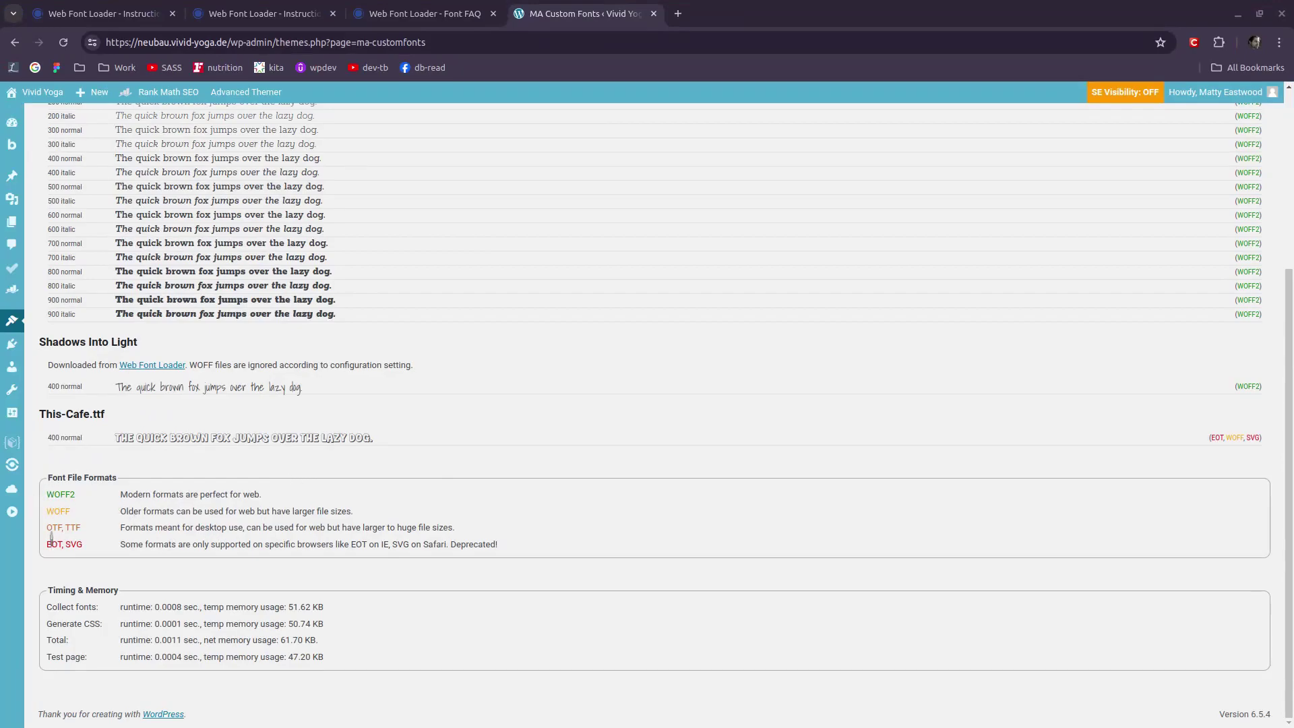
- Bring up the Web Font Loader's Font FAQ page
{"action": "left_click", "coordinate": [366, 8]}
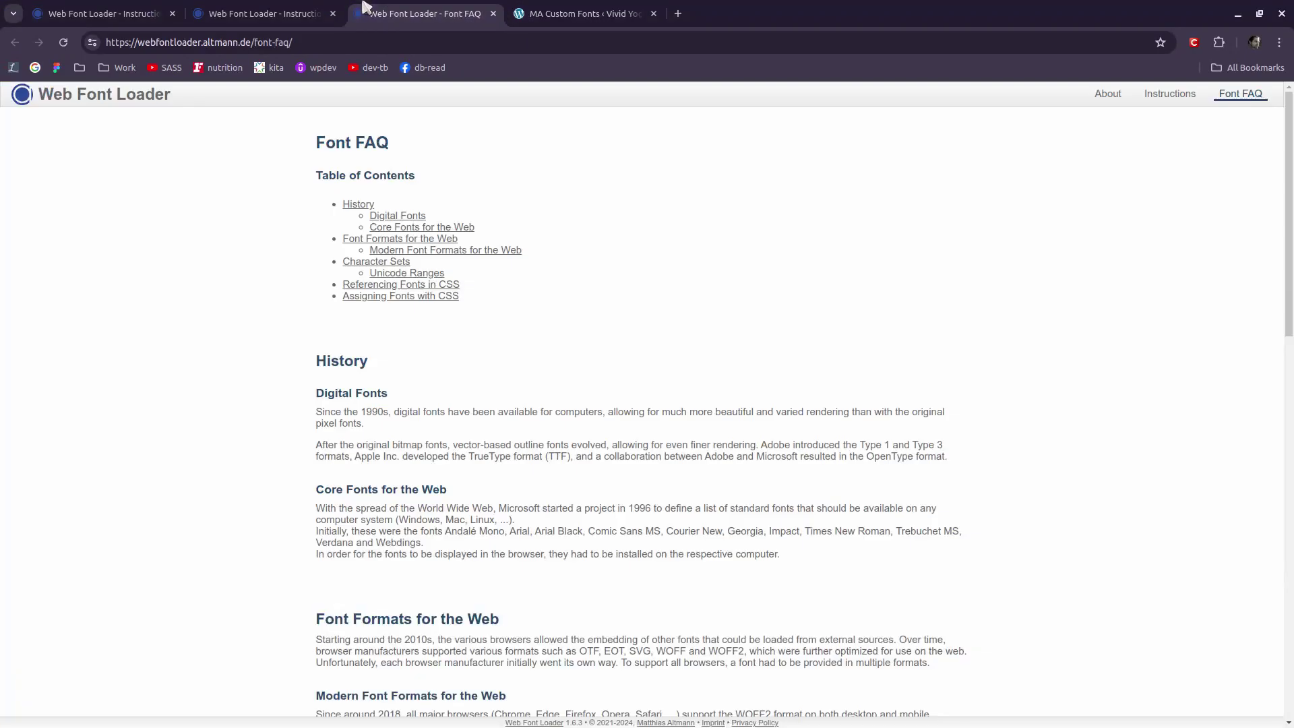